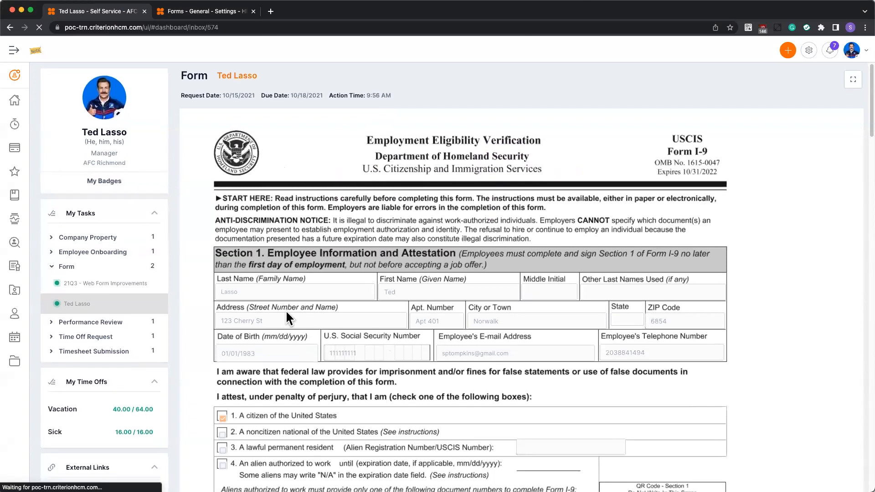
Review the submitted Form I-9 from the employee information down to the preparer certification section.
scroll(428, 294, down, 5)
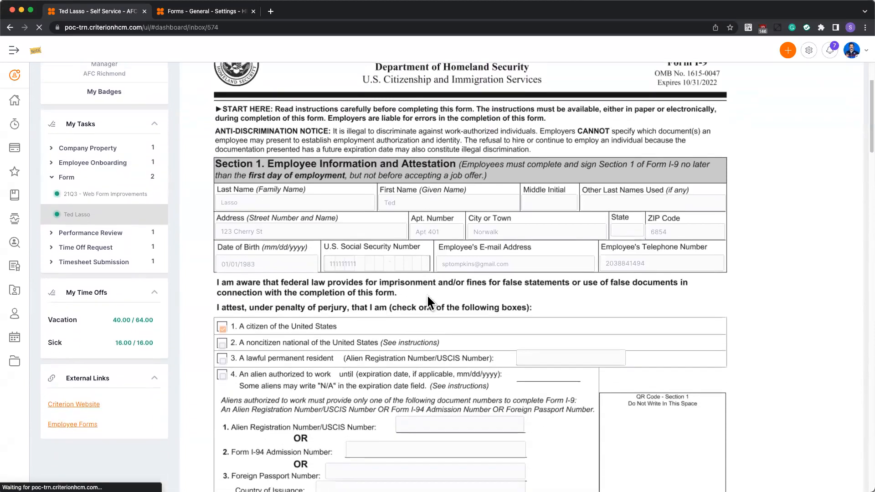
scroll(428, 294, down, 5)
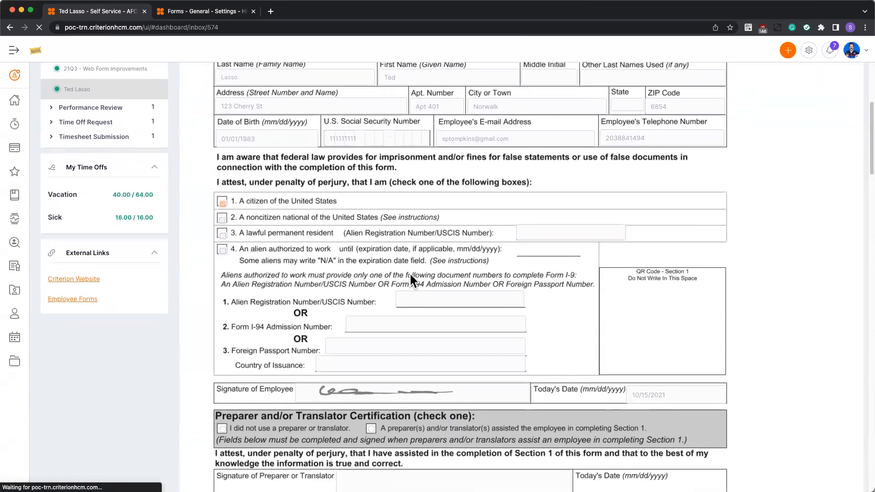
scroll(411, 274, up, 10)
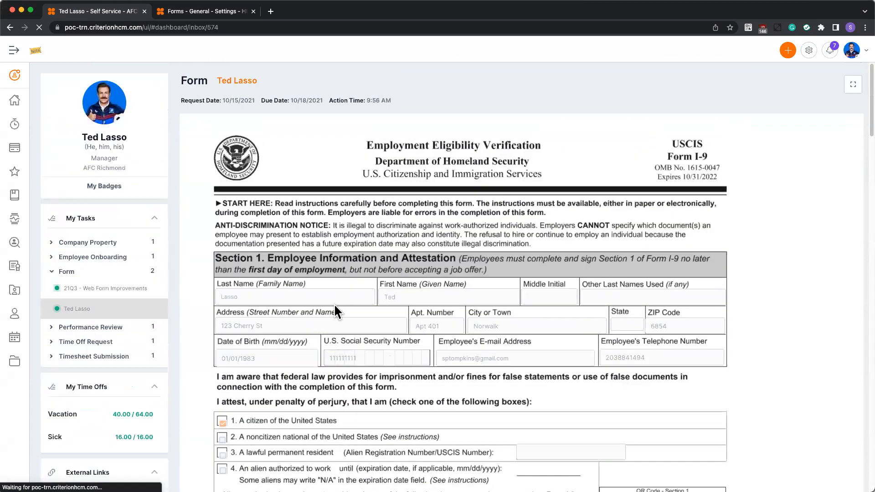
scroll(415, 353, down, 8)
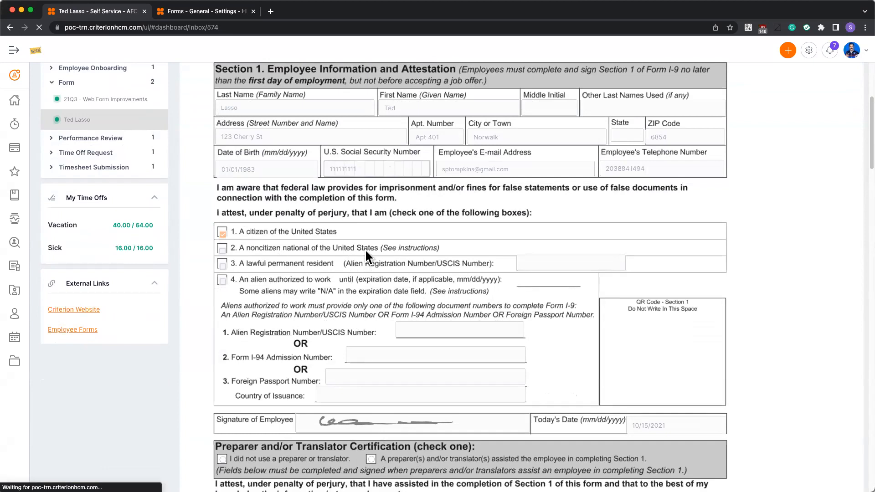
scroll(366, 251, down, 4)
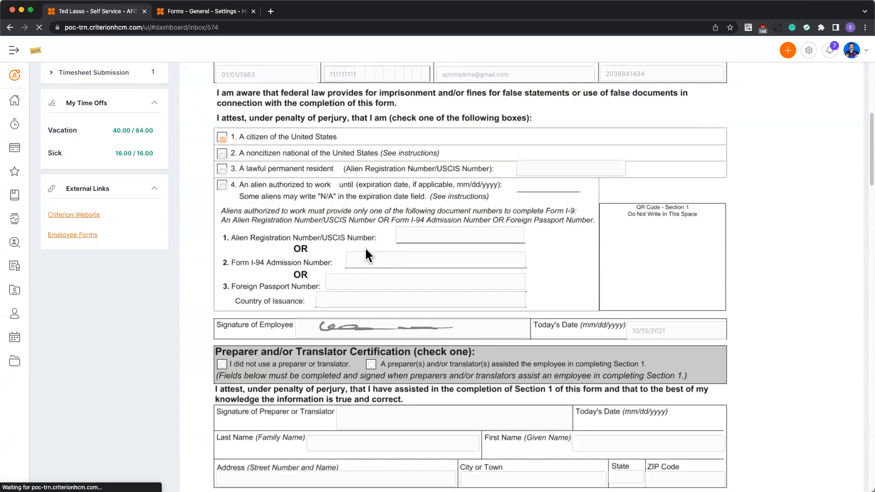
scroll(365, 247, up, 12)
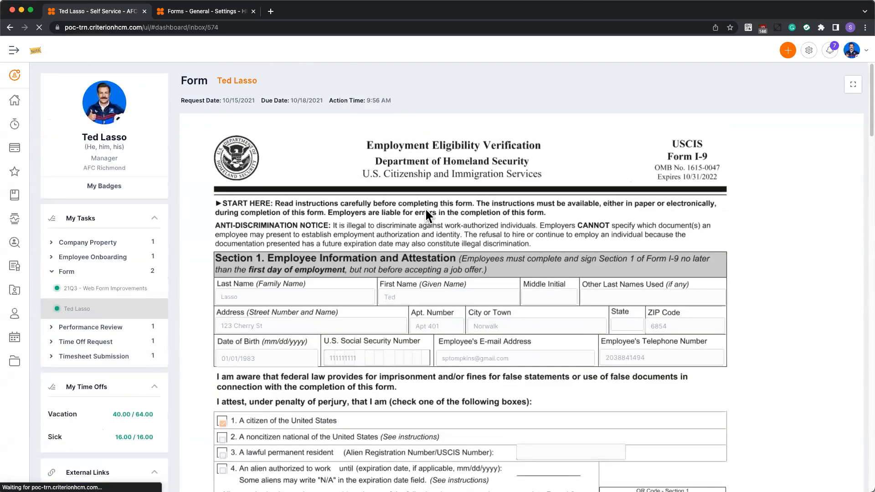
Return to the self-service dashboard and expand the Form group in My Tasks.
click(18, 101)
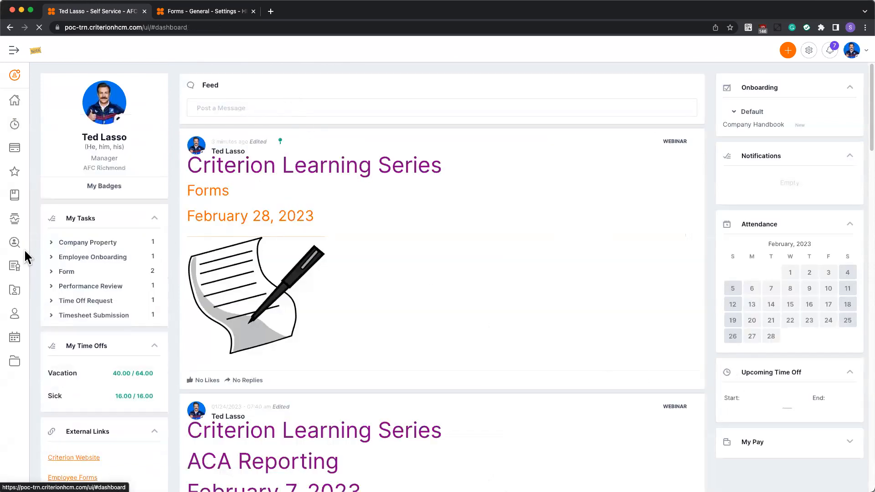
click(60, 274)
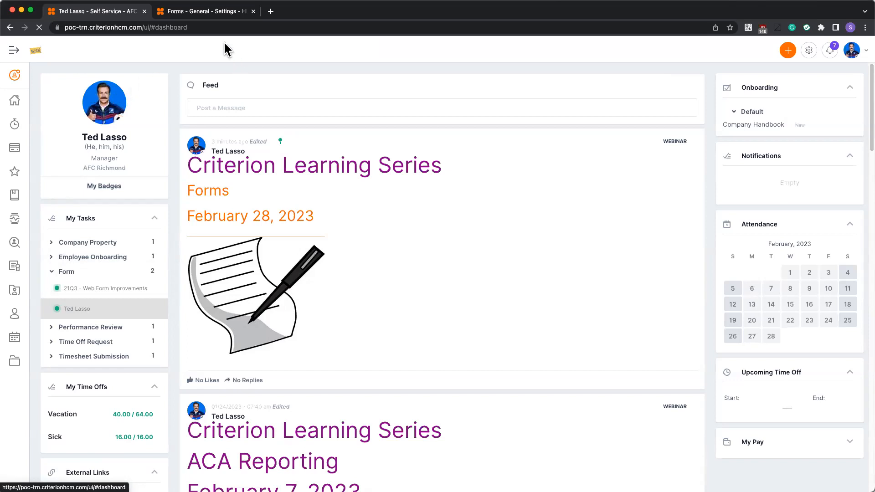
Switch to the HR administration Forms settings and filter the settings menu for "form".
click(198, 13)
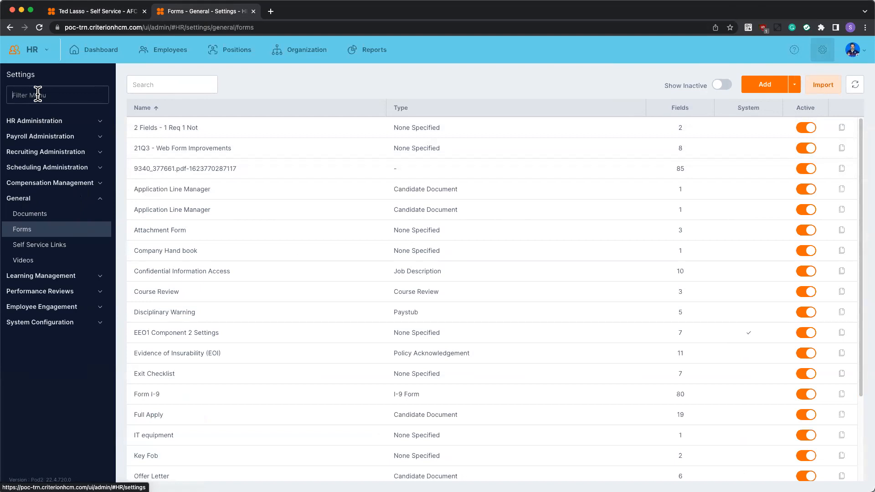
text(form)
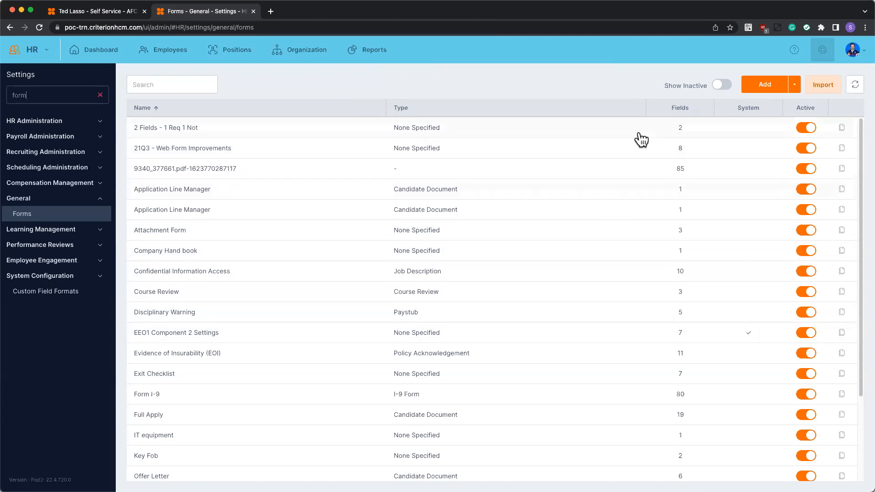
Include inactive forms in the list, deactivate the Company Hand book form, and hide inactive forms again.
click(725, 88)
scroll(795, 226, down, 3)
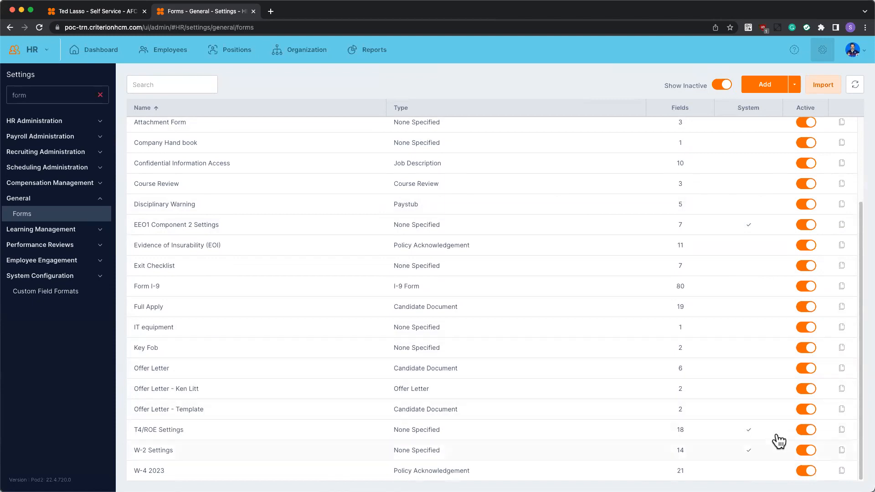
scroll(775, 411, up, 3)
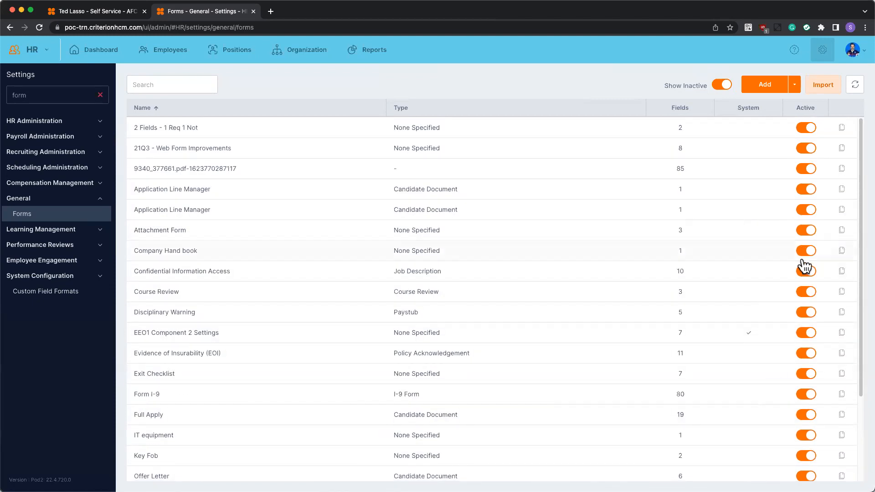
click(804, 251)
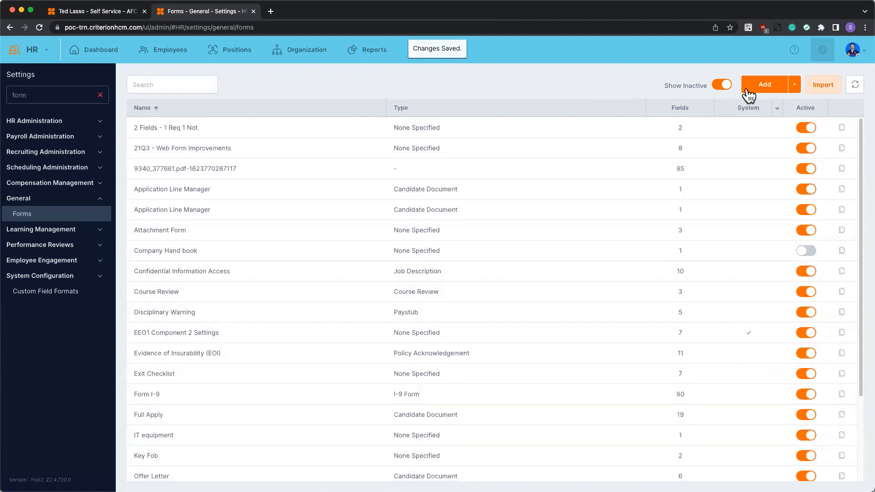
click(720, 87)
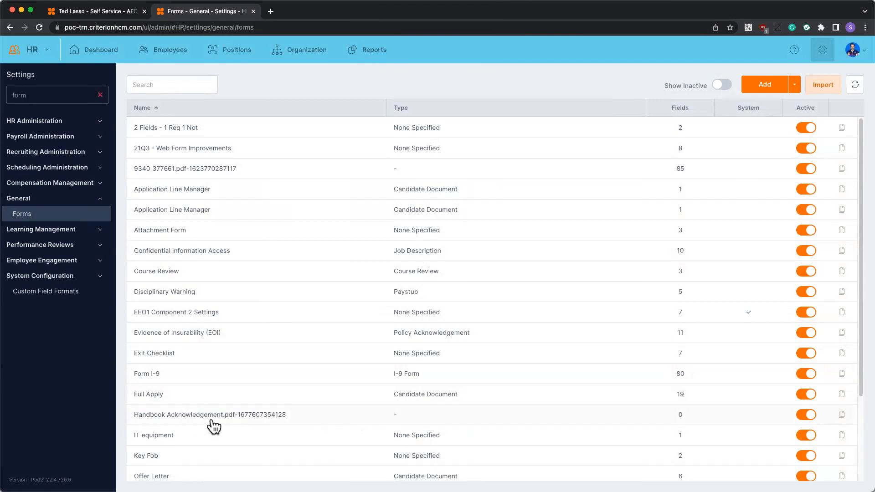
Open the Handbook Acknowledgement.pdf form and look through its available document types without choosing one.
click(270, 414)
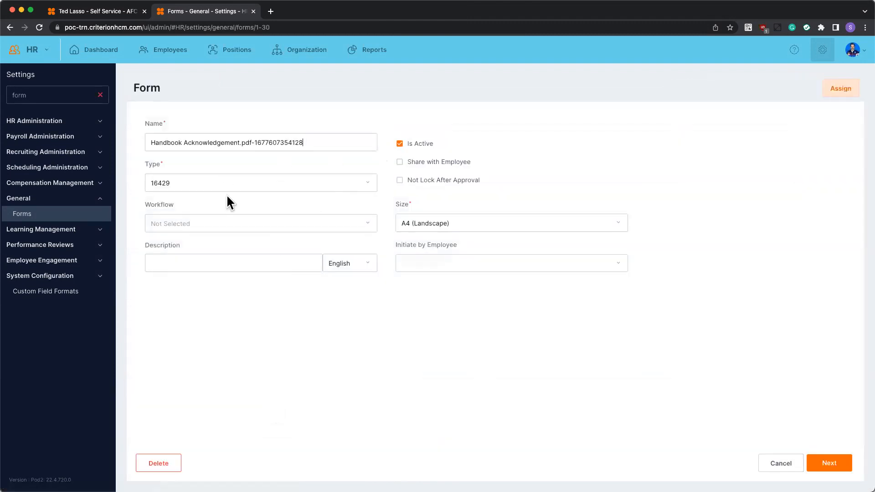
click(194, 183)
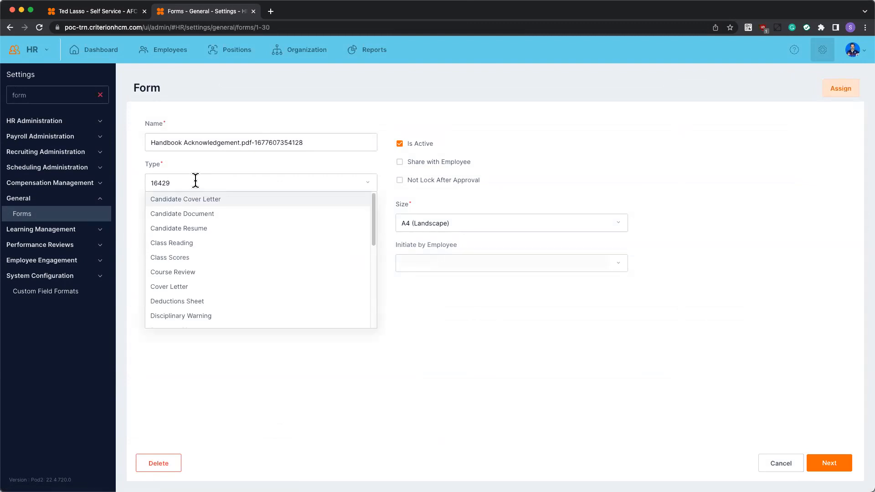
scroll(198, 218, down, 4)
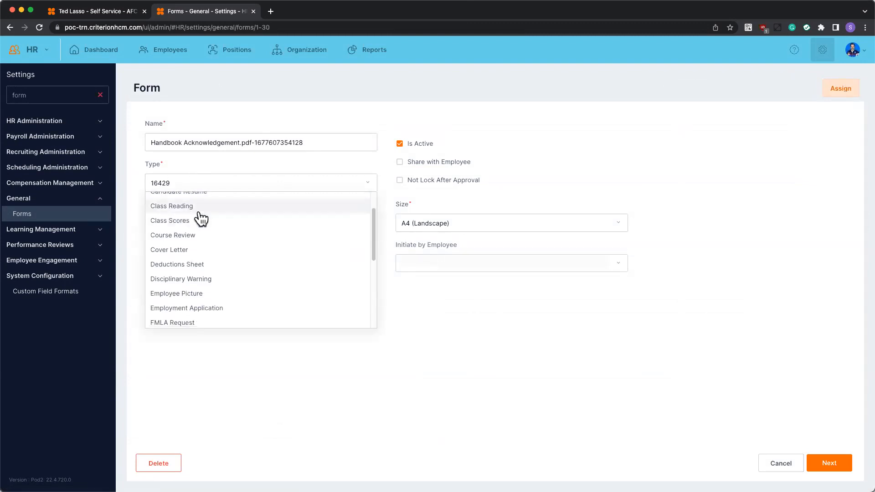
scroll(201, 220, down, 2)
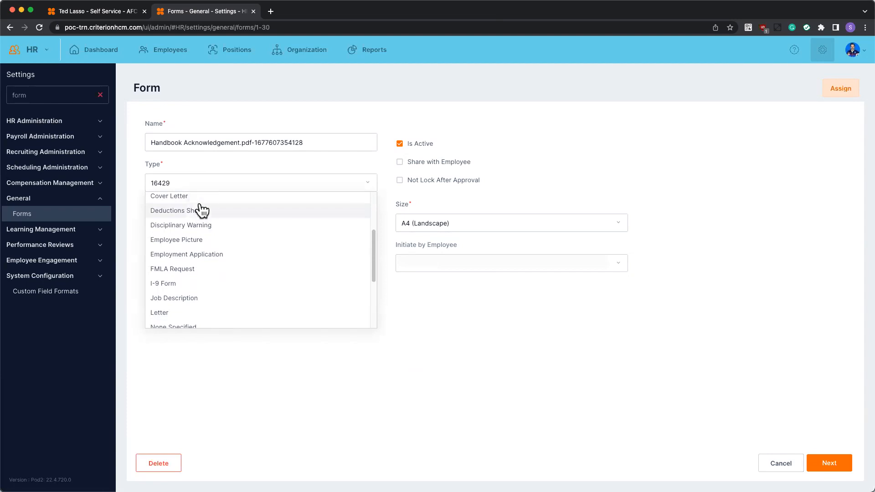
scroll(202, 219, down, 5)
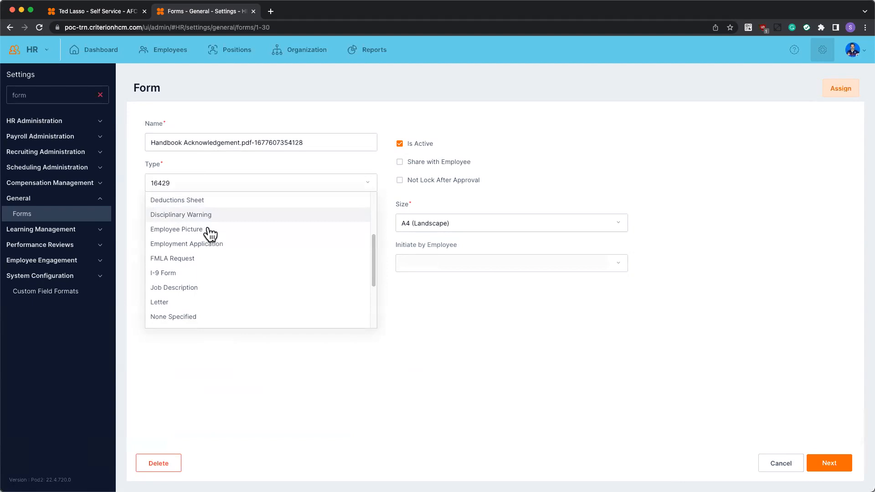
scroll(220, 237, up, 6)
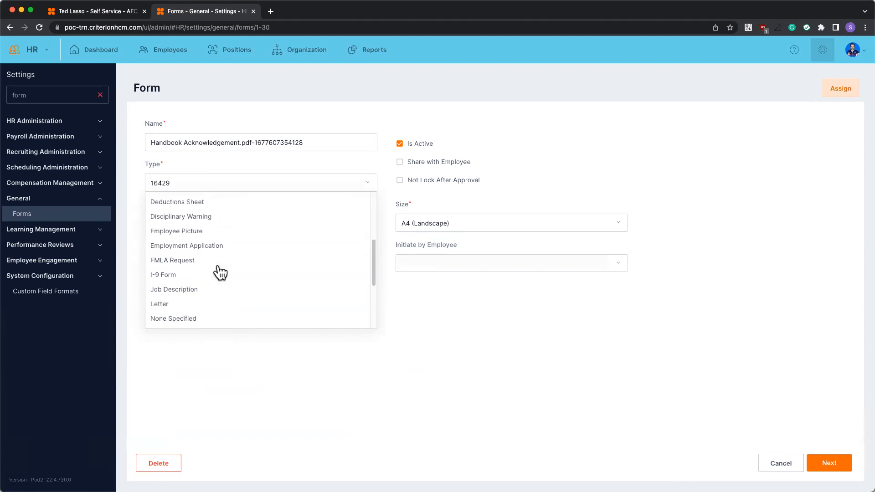
scroll(213, 278, down, 3)
scroll(221, 284, down, 5)
click(234, 354)
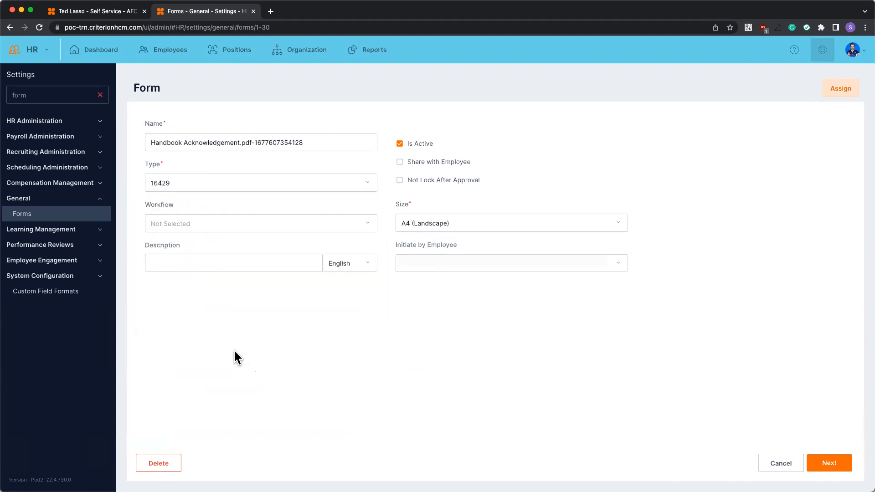
Clear the settings menu filter and open Code Tables from System Configuration in a separate browser tab.
click(102, 94)
click(102, 94)
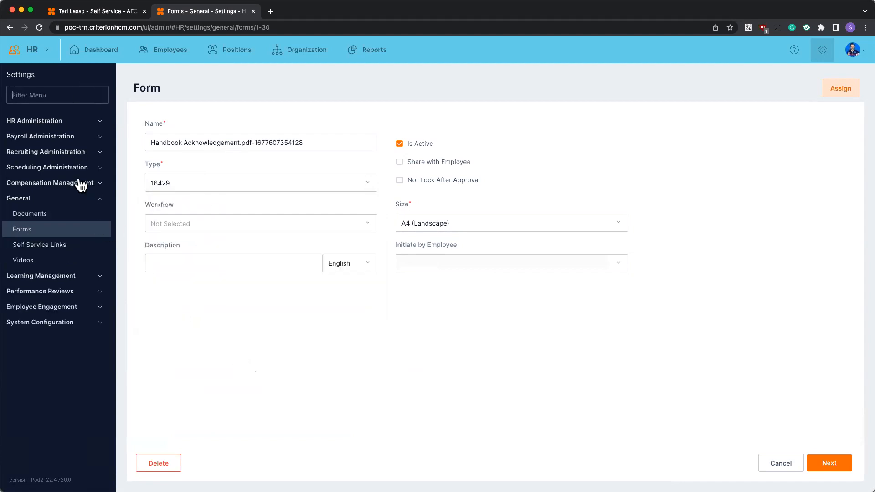
click(85, 324)
scroll(82, 327, down, 3)
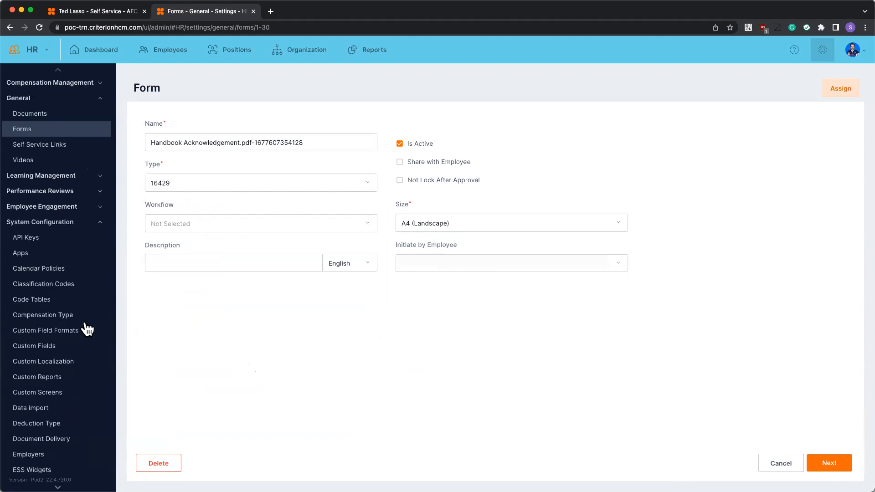
right_click(46, 298)
click(72, 302)
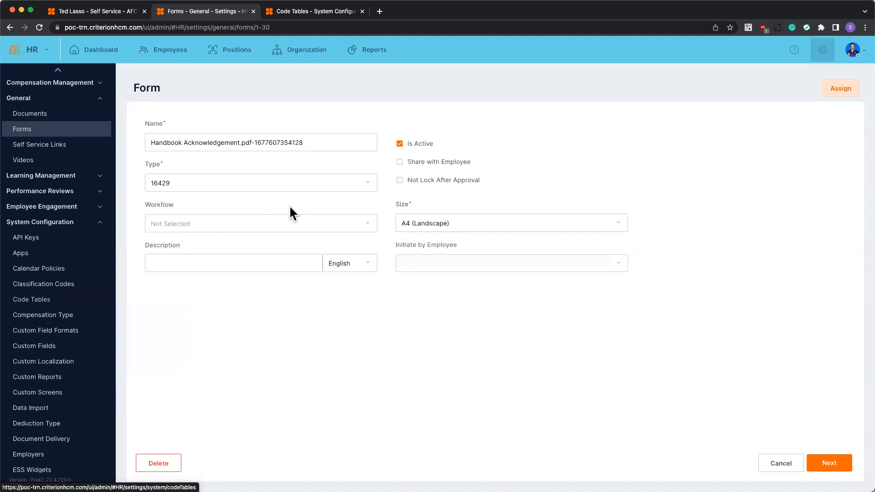
click(322, 11)
Display the Document Type code table of type User and widen its Code column.
click(256, 118)
click(239, 160)
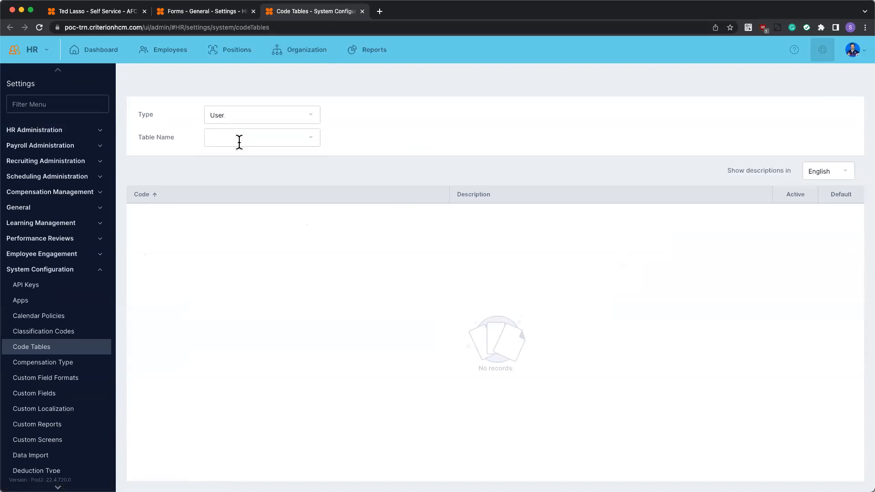
click(239, 141)
scroll(251, 197, down, 5)
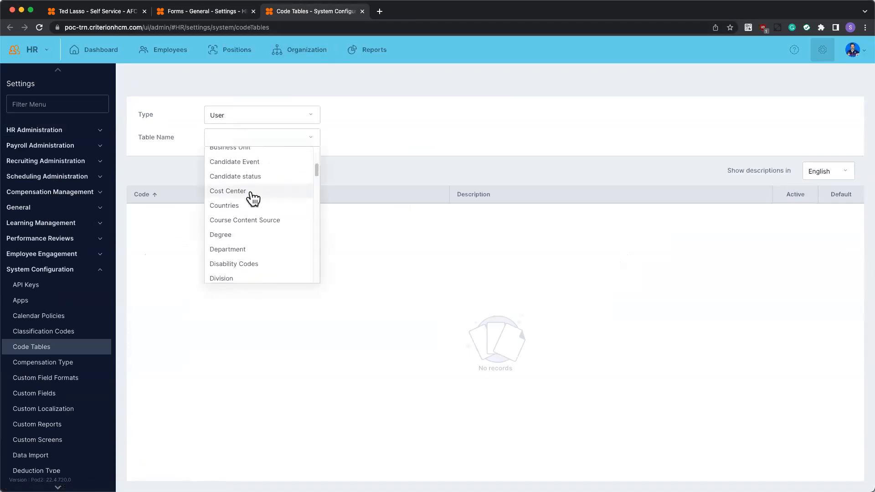
scroll(253, 199, down, 2)
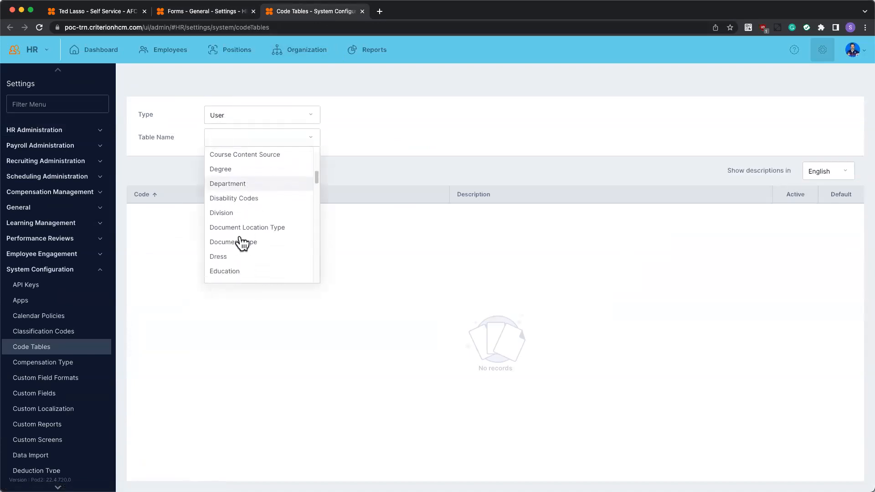
click(256, 241)
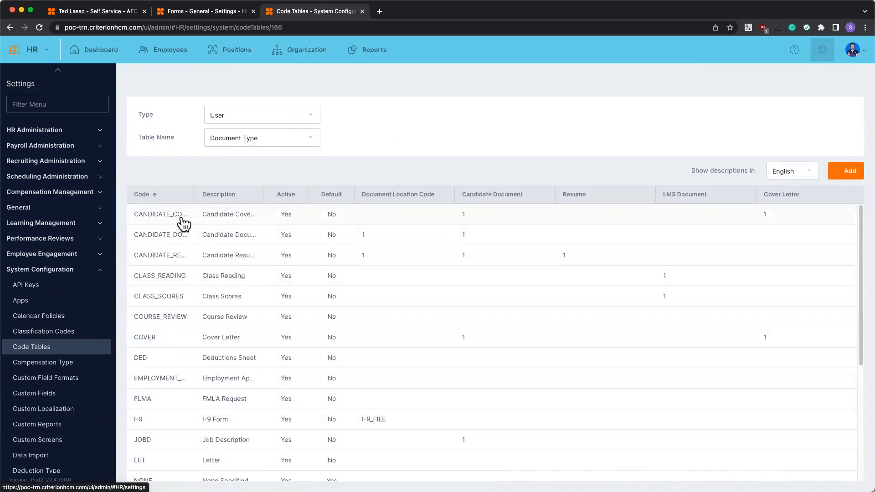
drag(195, 195, 237, 195)
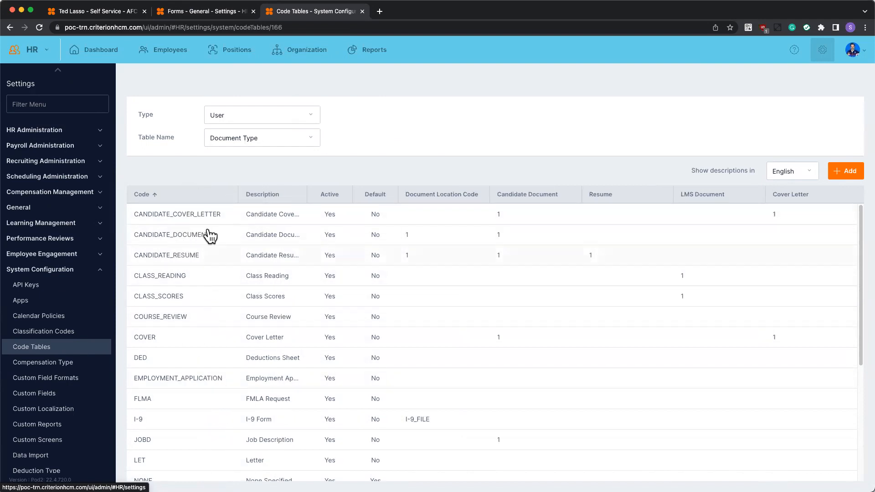
Back in the Handbook Acknowledgement form, set the type to None Specified and the workflow to Forms.
click(192, 17)
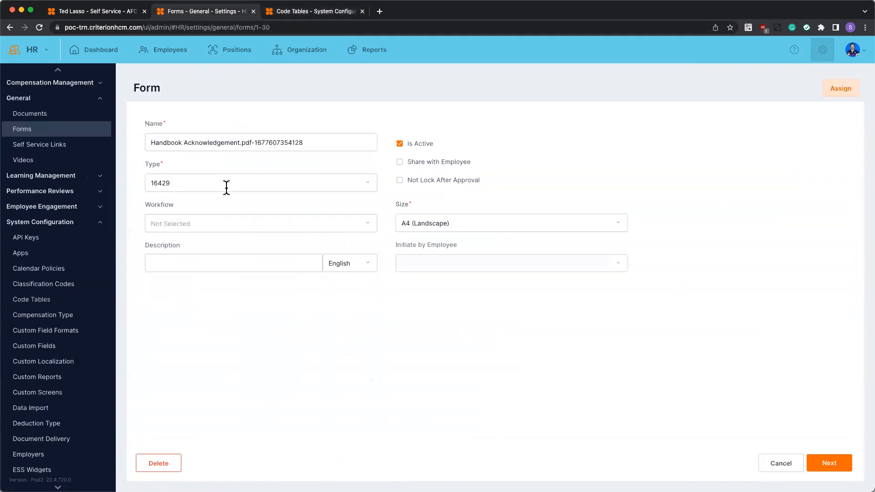
click(190, 177)
scroll(230, 225, down, 3)
scroll(223, 288, down, 3)
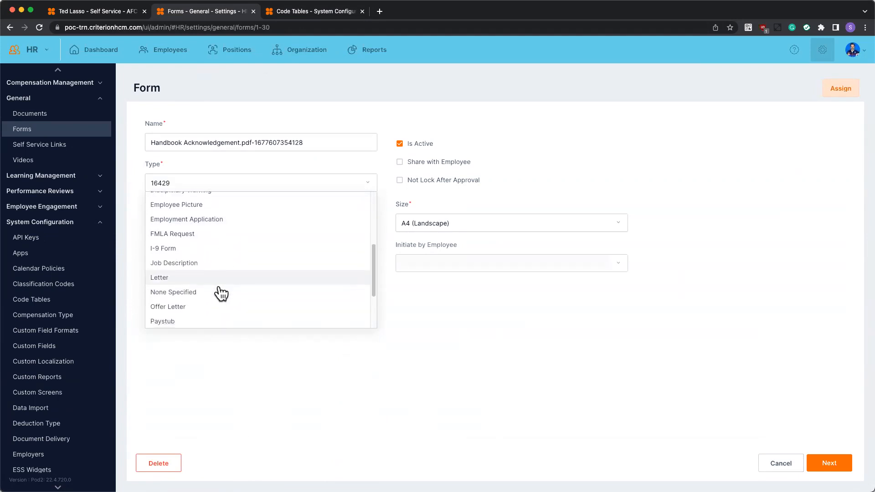
click(182, 294)
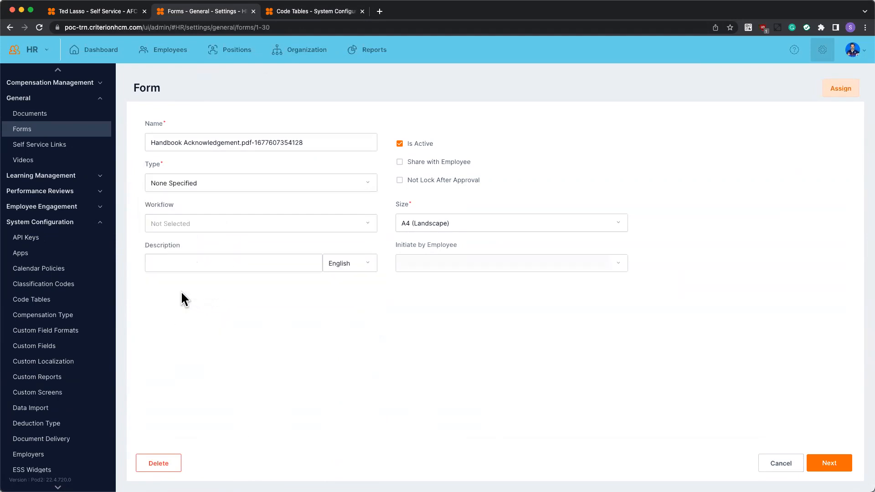
click(225, 230)
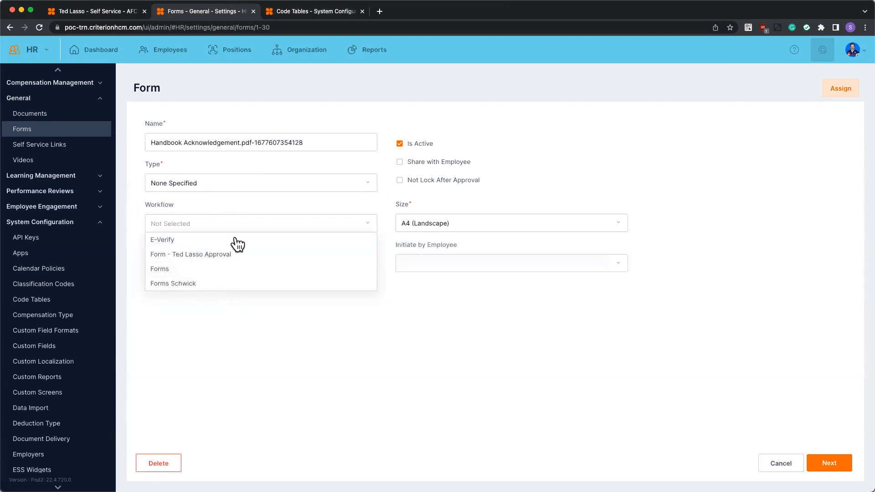
click(169, 269)
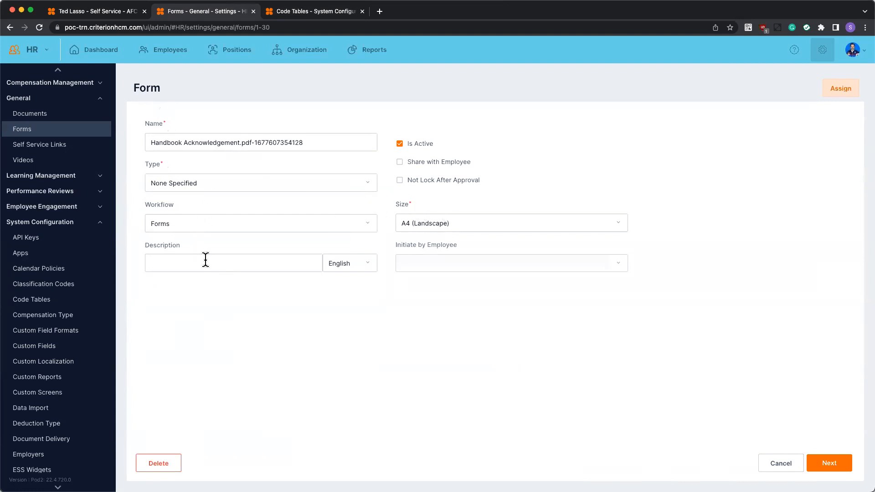
Shorten the form's name to Handbook Acknowledgement, removing the file extension and trailing number.
click(340, 263)
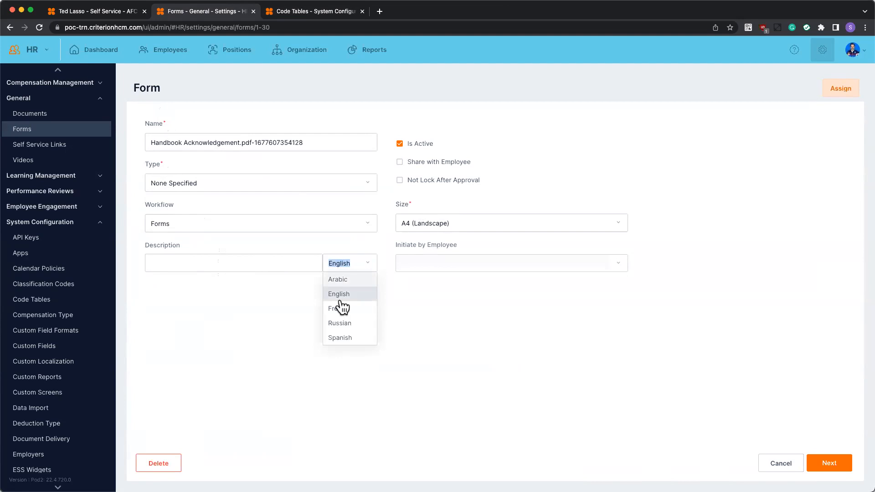
click(239, 143)
drag(240, 143, 338, 144)
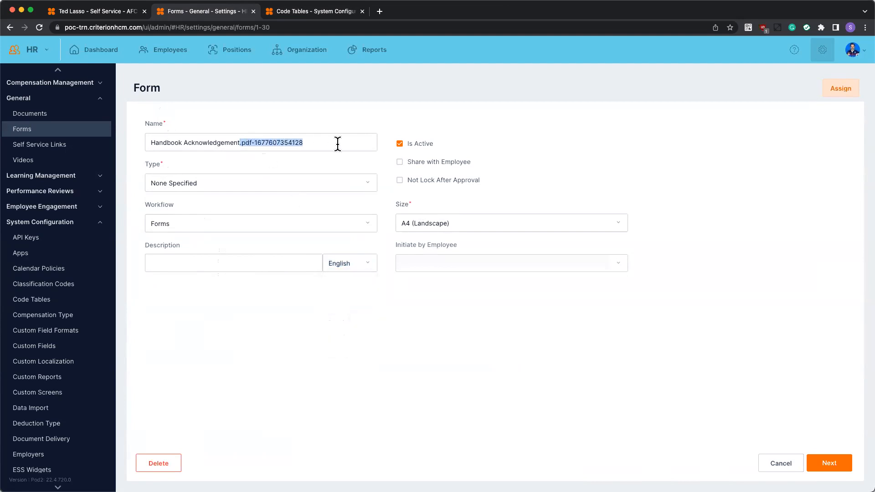
key(BackSpace)
Copy the form name Handbook Acknowledgement into the English description.
drag(245, 138, 179, 137)
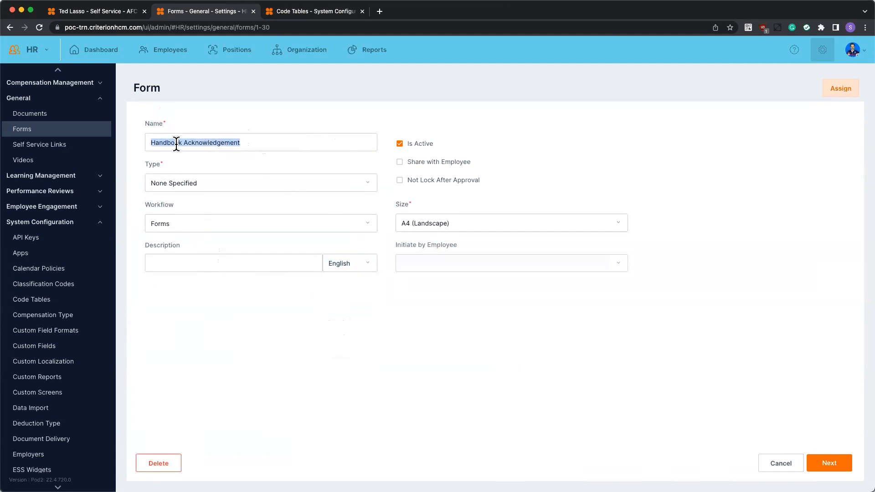
right_click(176, 143)
click(196, 215)
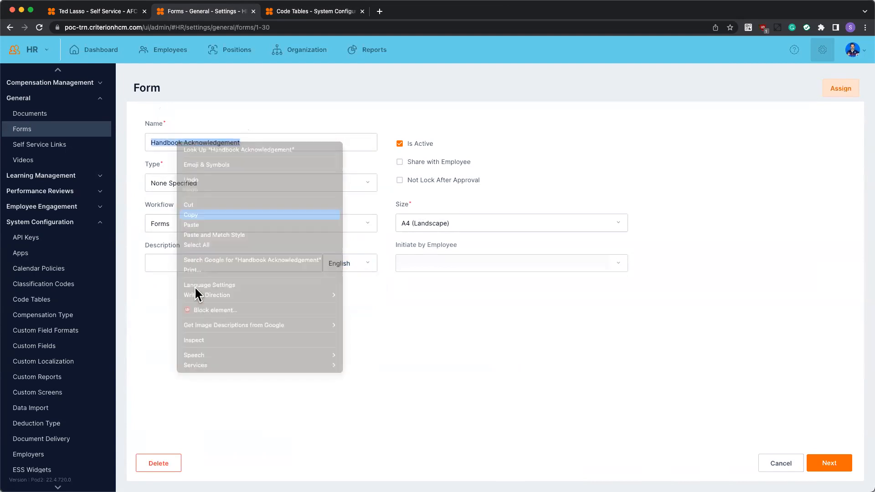
right_click(177, 264)
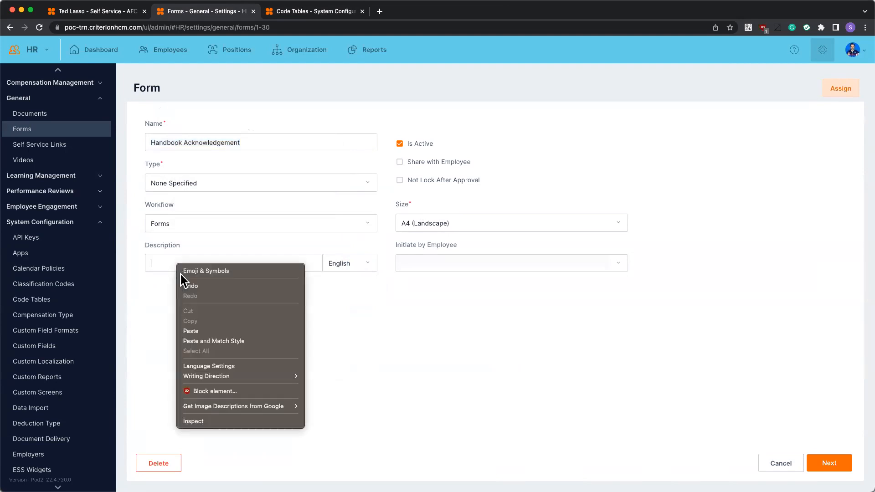
click(192, 332)
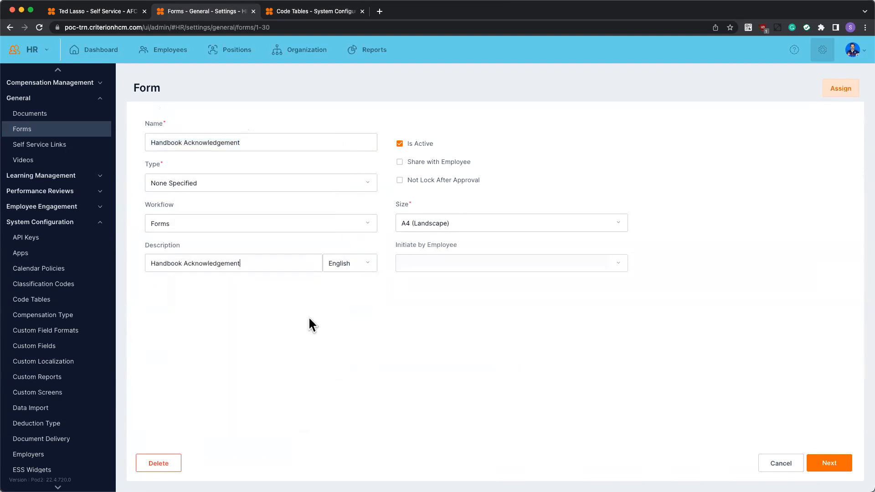
Share the form with employees and set its page size to Letter.
click(432, 161)
click(449, 222)
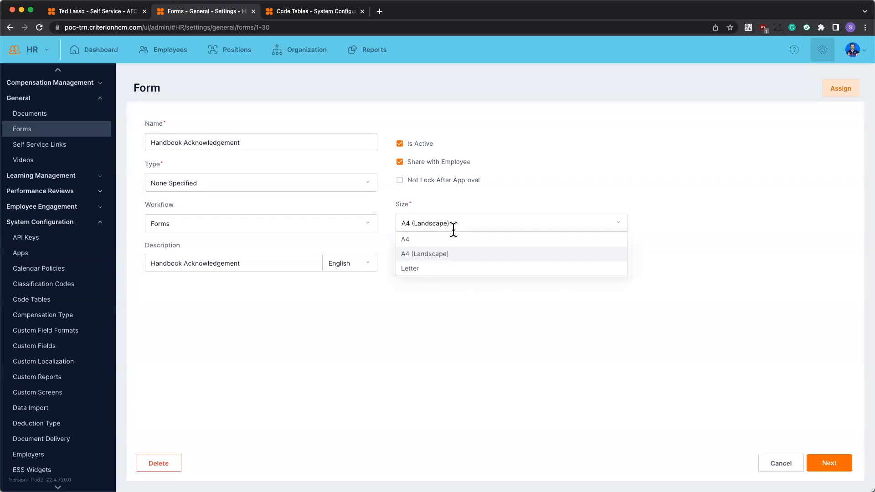
click(448, 269)
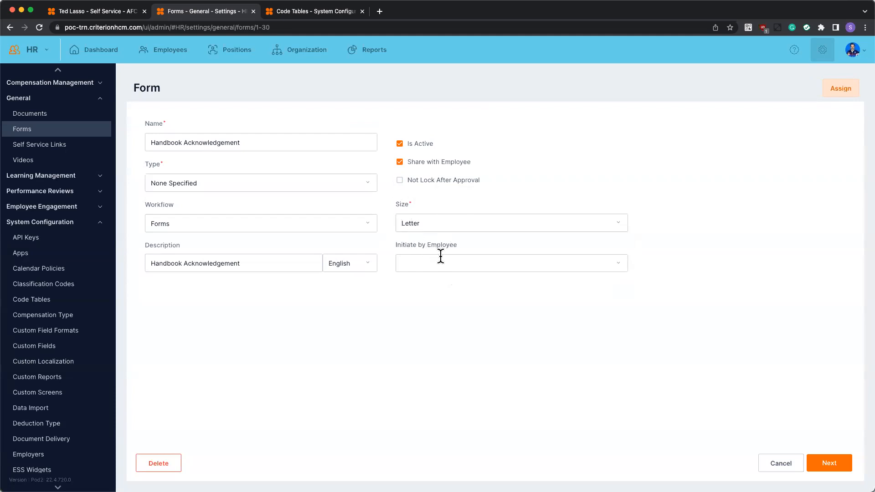
Allow the Active Employees and Salary groups to initiate the form, and continue to the page designer.
click(618, 265)
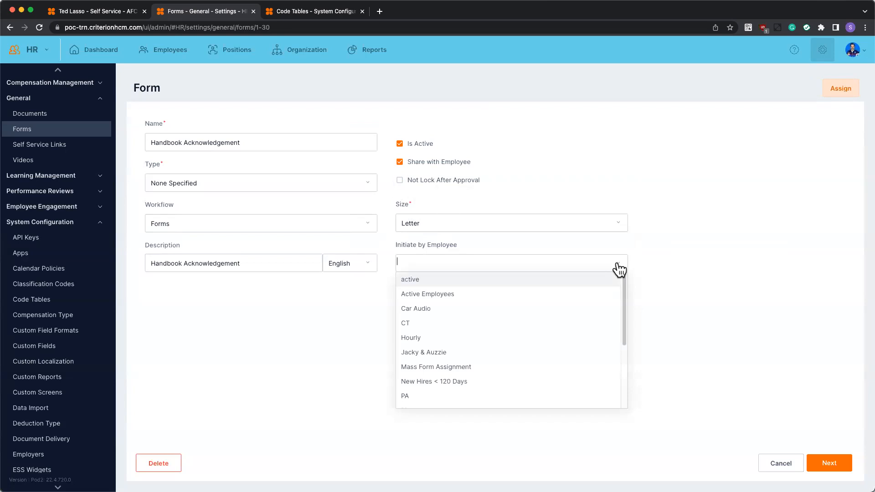
scroll(550, 328, down, 5)
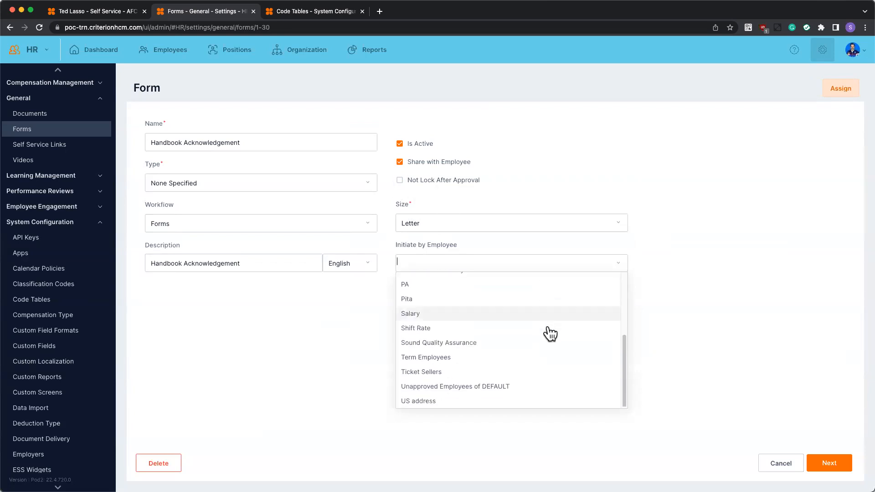
scroll(545, 388, up, 5)
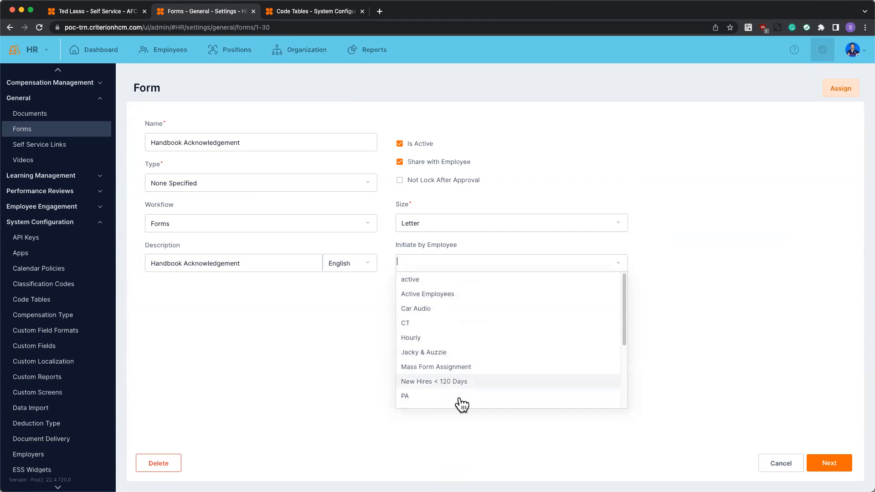
click(455, 297)
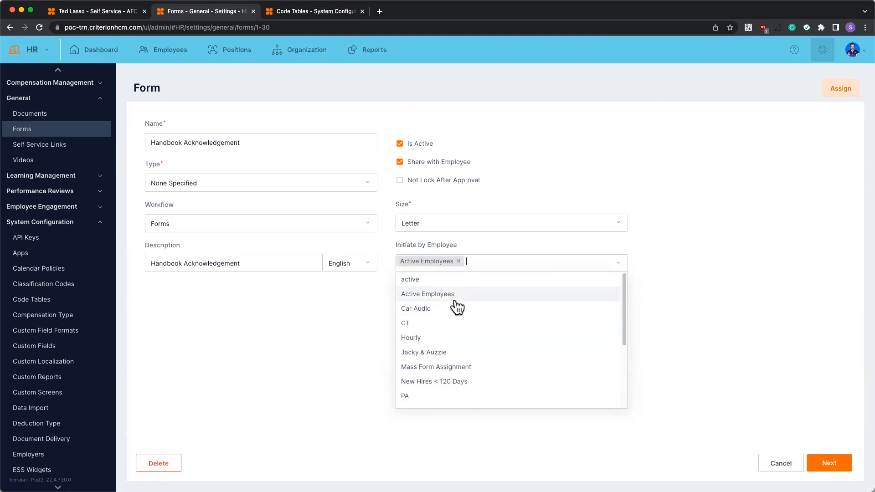
scroll(458, 310, down, 3)
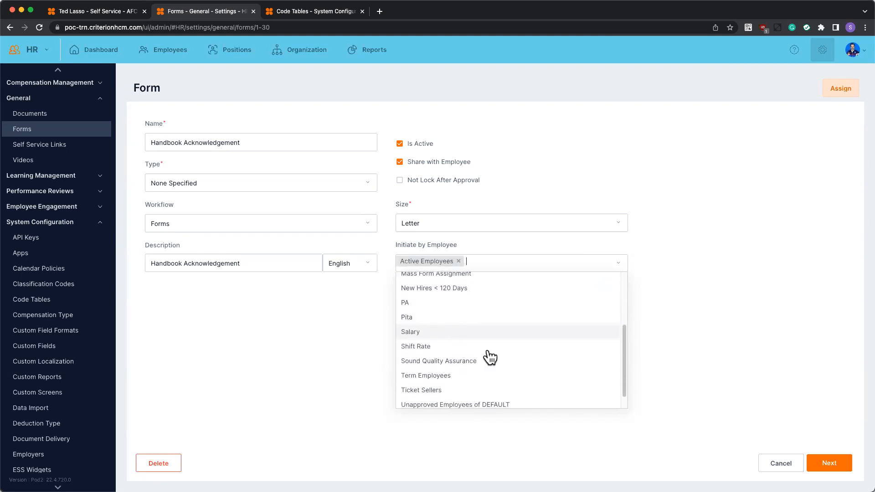
click(436, 332)
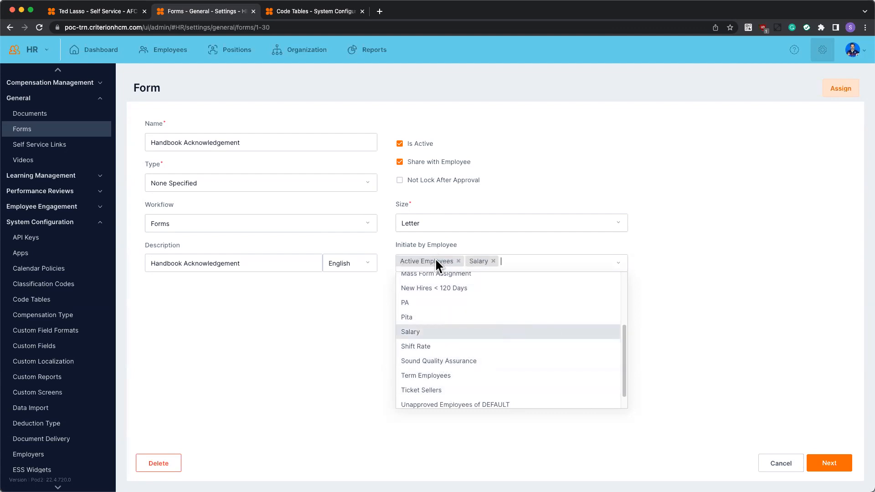
click(686, 262)
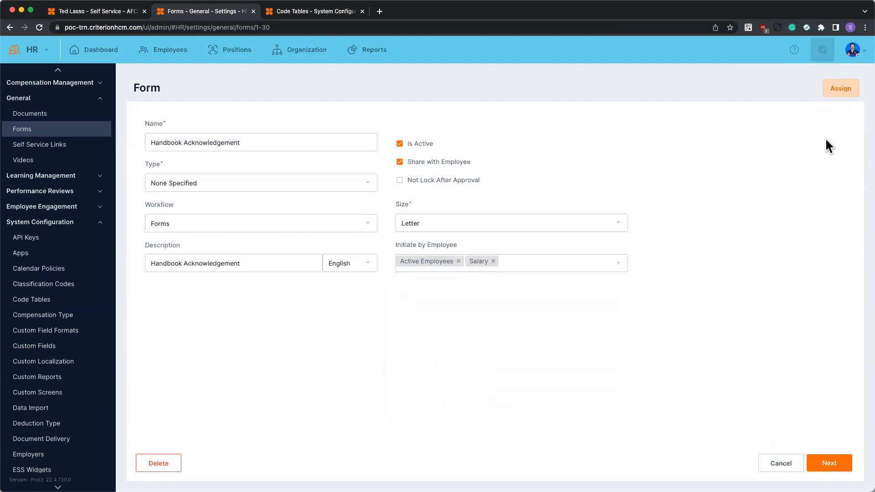
click(829, 463)
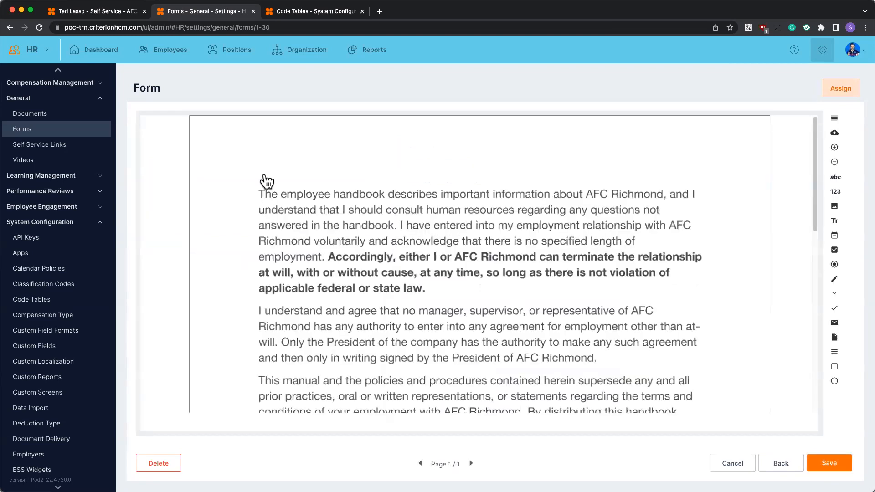
Look through the whole acknowledgement page, including the blank area below the last paragraph.
scroll(293, 203, down, 3)
scroll(294, 207, down, 5)
scroll(294, 209, down, 3)
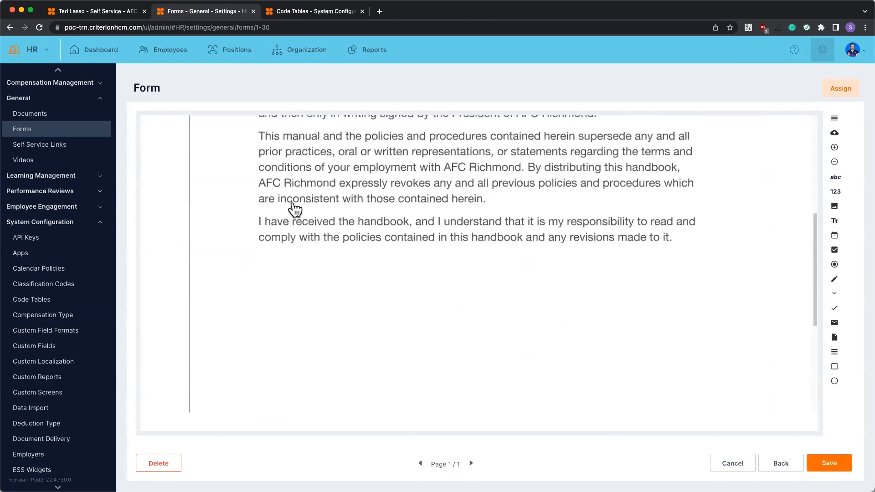
scroll(294, 208, up, 6)
scroll(294, 209, up, 2)
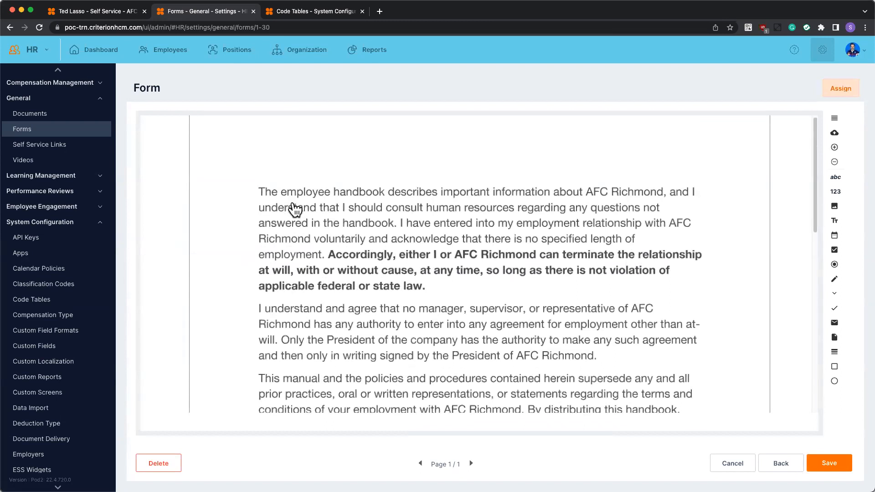
scroll(294, 209, down, 5)
scroll(294, 210, down, 1)
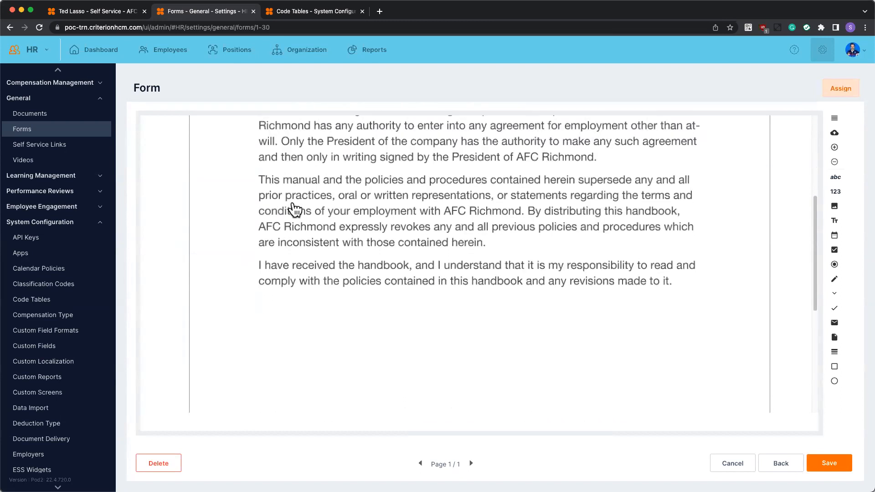
scroll(294, 209, down, 2)
scroll(294, 210, down, 1)
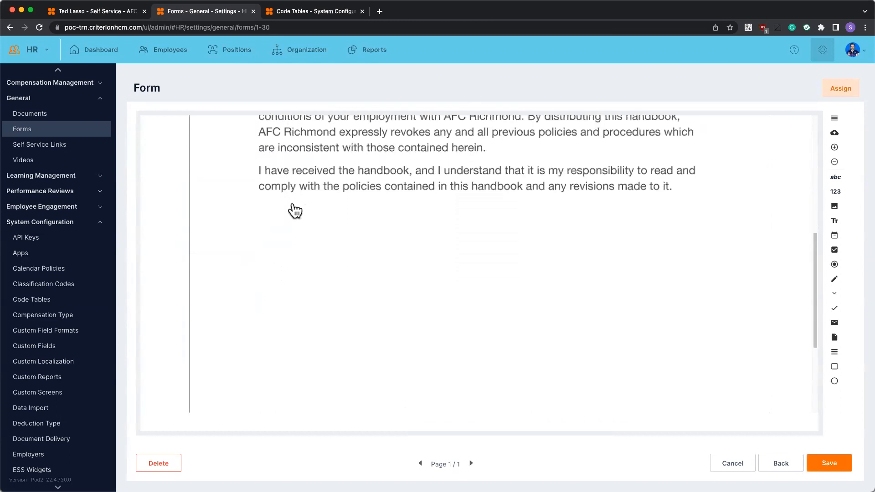
scroll(295, 210, down, 1)
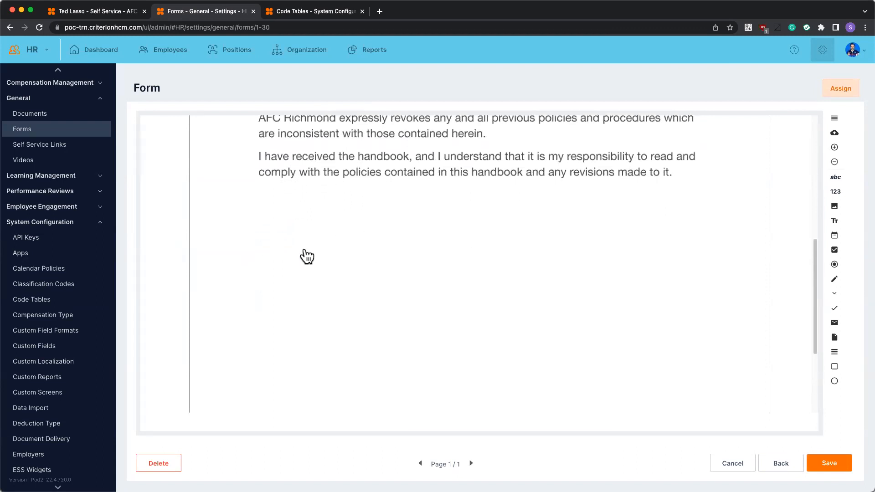
scroll(321, 254, up, 8)
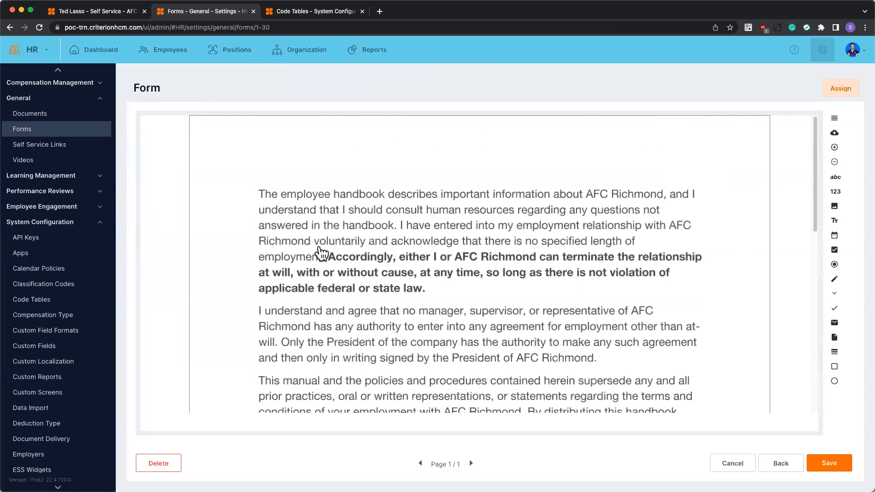
scroll(321, 253, down, 3)
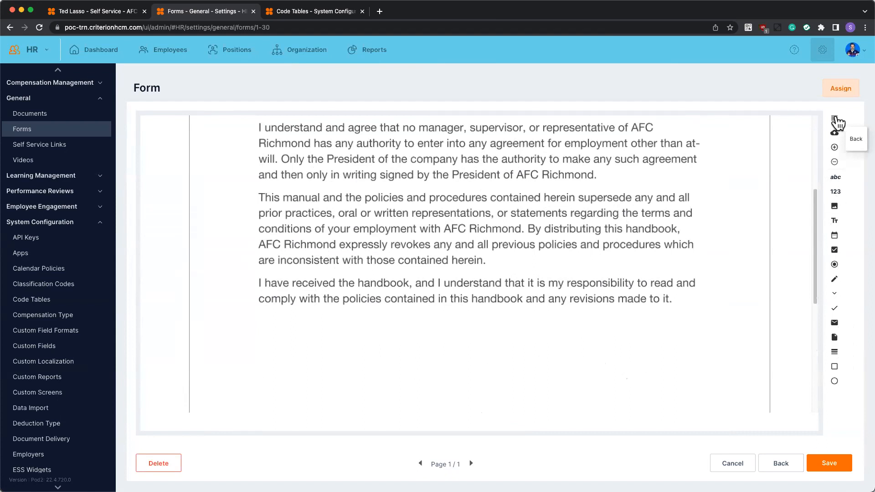
click(837, 120)
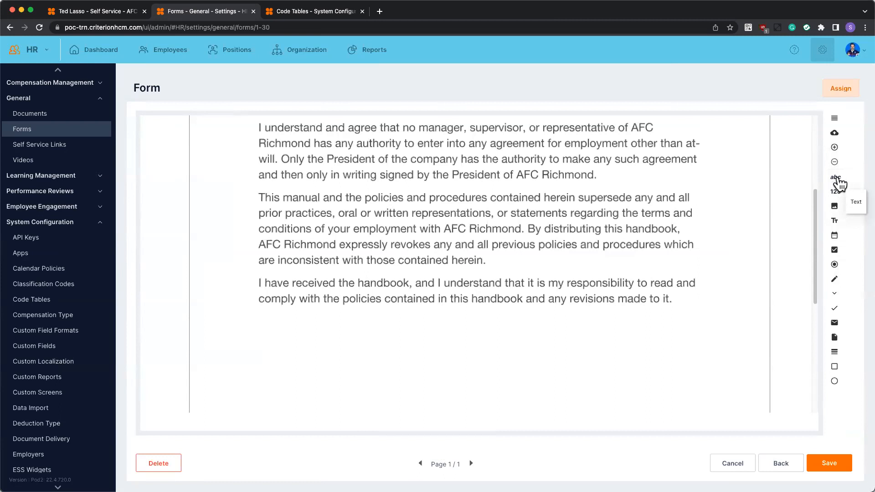
Place a text field below the last paragraph at about X 153, Y 865 and set its width to 250.
drag(838, 184, 260, 328)
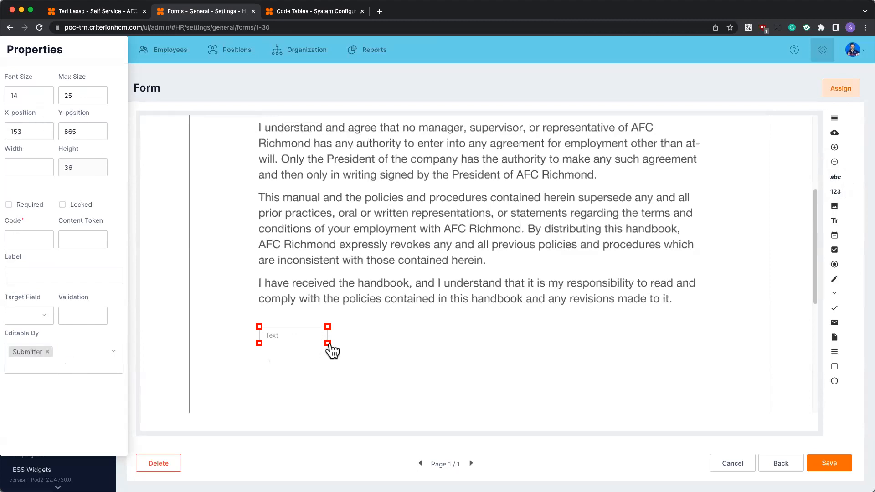
double_click(22, 95)
double_click(87, 96)
double_click(40, 132)
click(31, 170)
text(250)
click(25, 206)
click(84, 205)
click(62, 205)
click(85, 205)
click(83, 206)
click(21, 237)
text(Fri)
text(st Name)
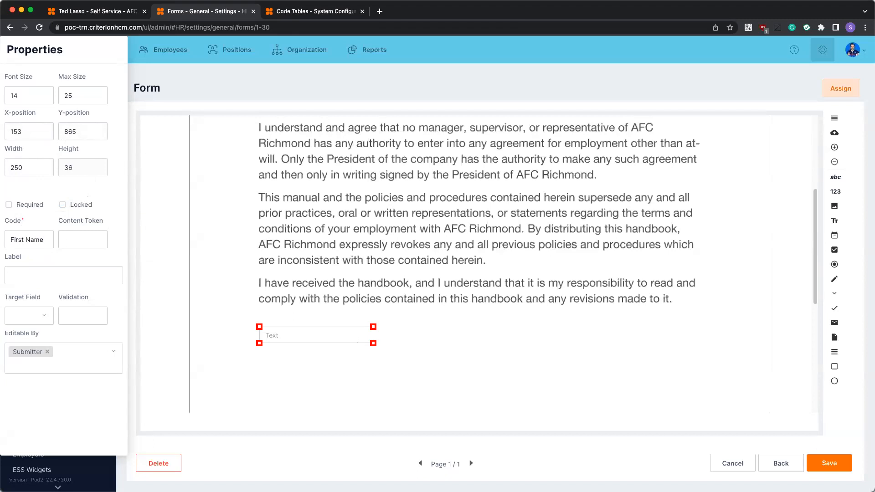
click(83, 245)
text(@firstname)
Examine the field properties and content tokens in the Help Center's Forms Settings article, and close the help.
click(795, 50)
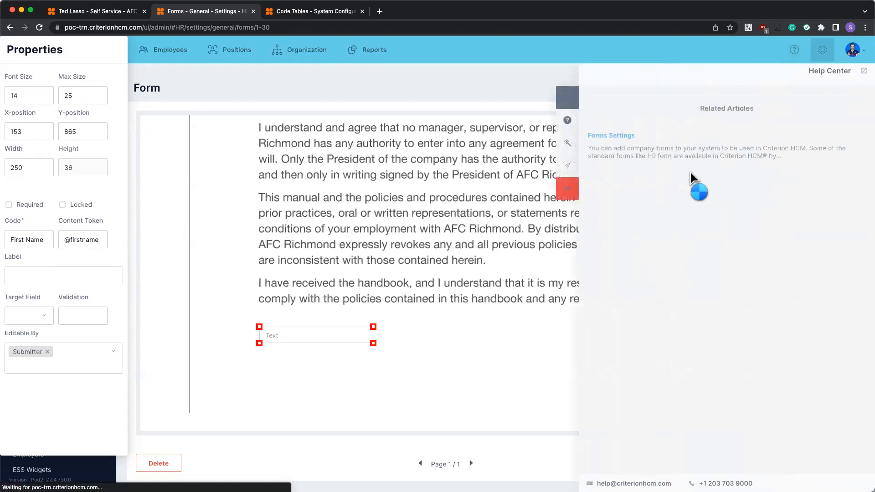
scroll(738, 191, down, 6)
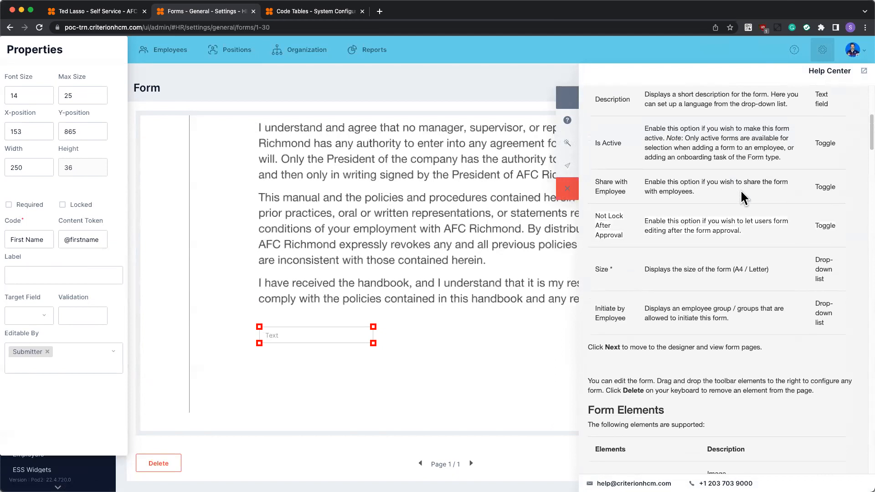
scroll(740, 189, down, 14)
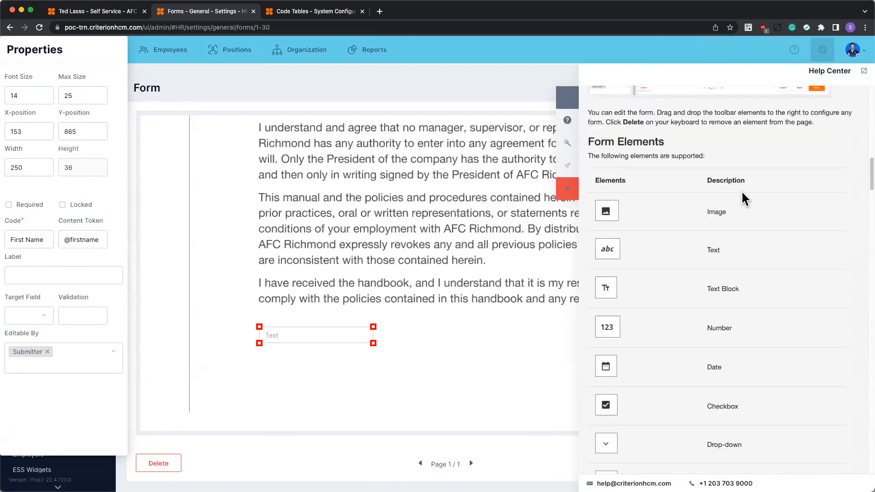
scroll(742, 192, down, 15)
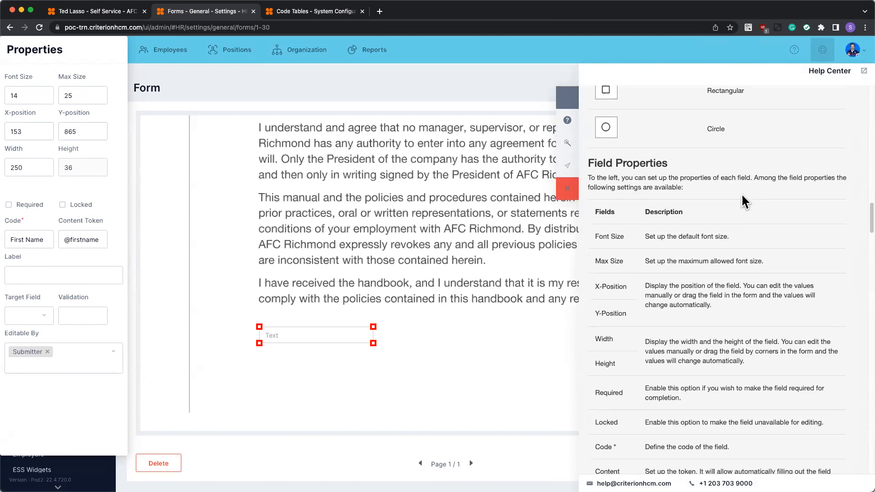
scroll(742, 200, down, 1)
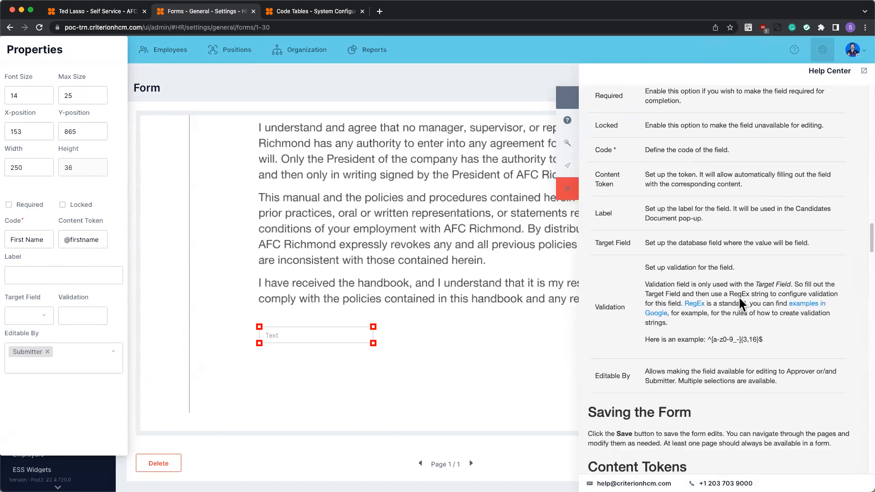
scroll(724, 304, down, 8)
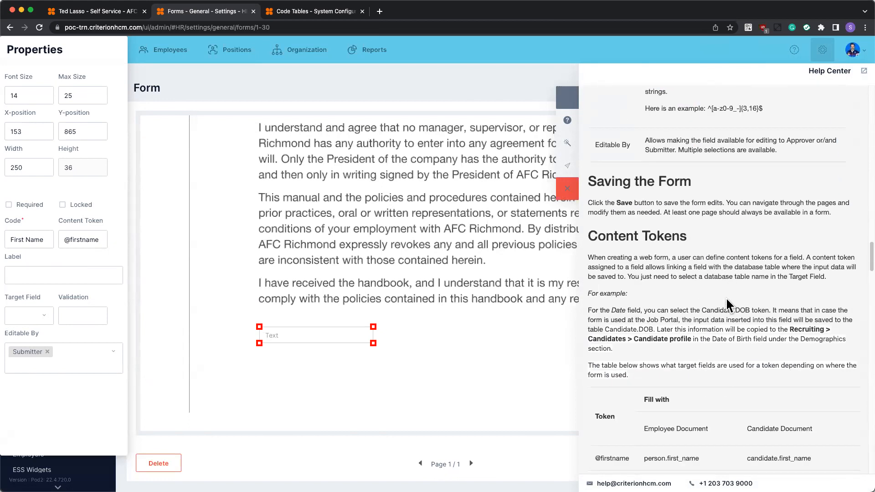
scroll(727, 295, down, 4)
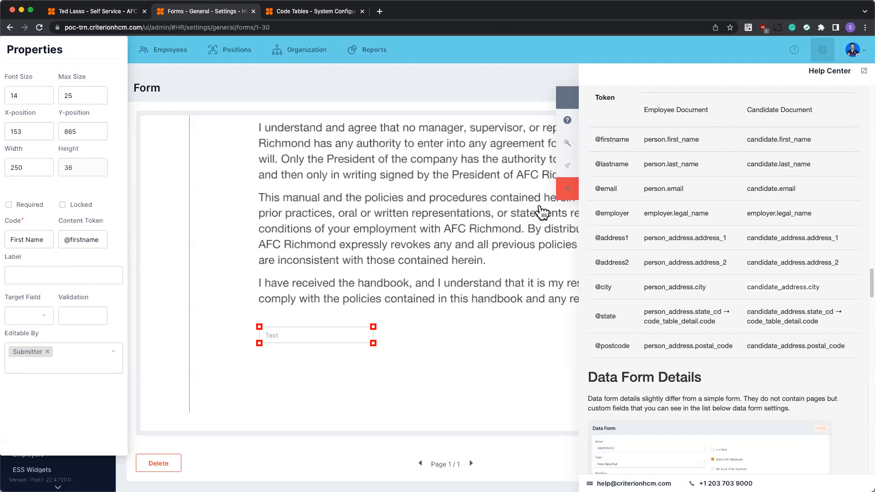
click(566, 190)
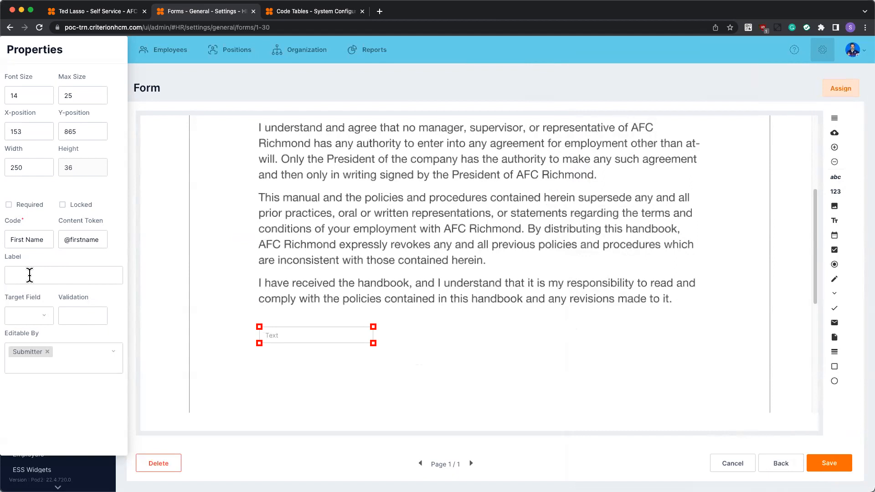
Look through the available target fields for the First Name text field, from the candidate address to the URL entries, and close the list.
click(44, 319)
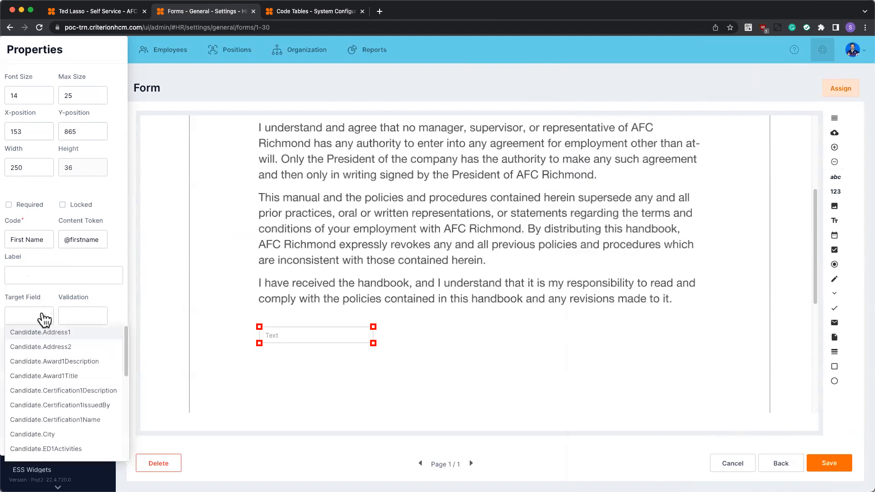
scroll(56, 442, down, 3)
scroll(57, 442, down, 5)
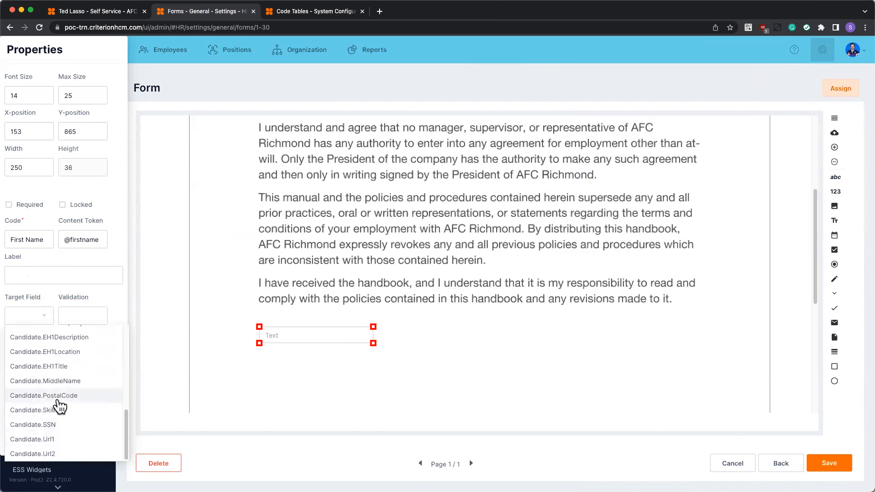
scroll(59, 401, up, 10)
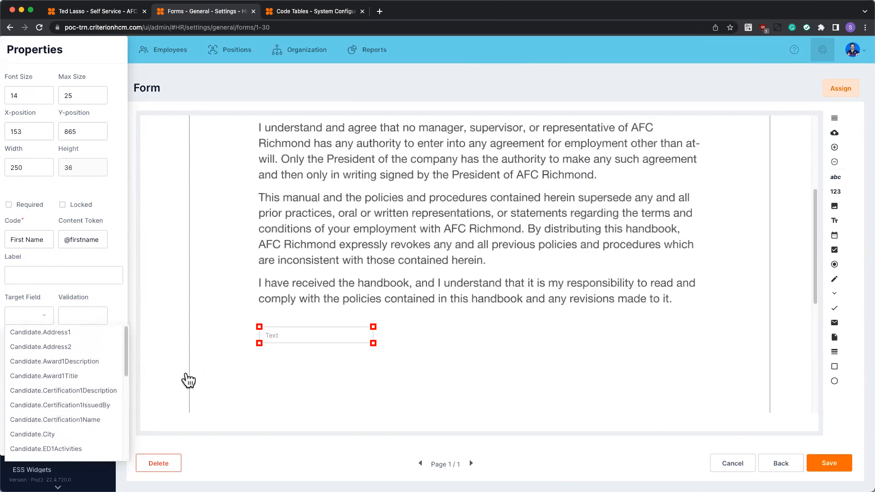
scroll(67, 390, down, 3)
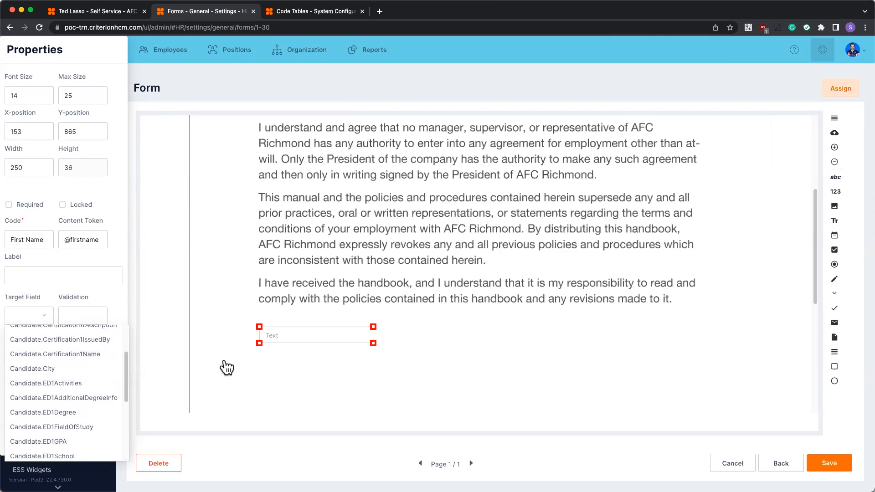
scroll(225, 368, down, 1)
scroll(83, 383, down, 3)
scroll(81, 365, up, 6)
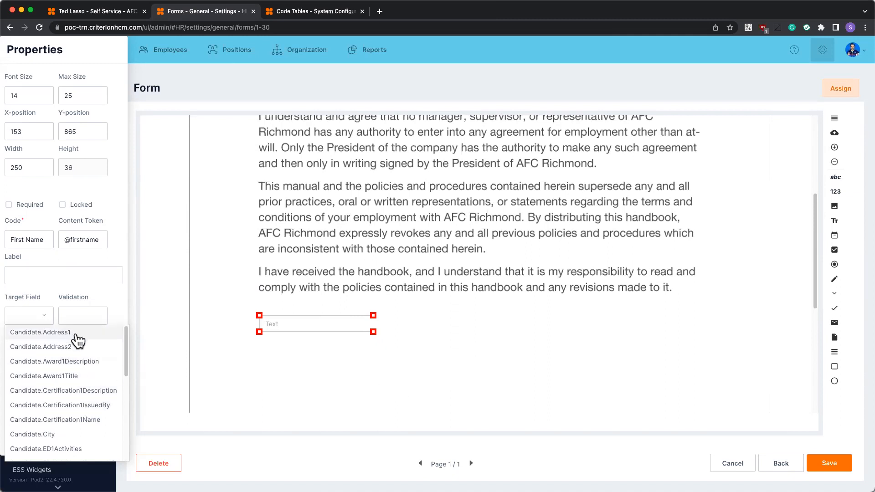
scroll(68, 437, down, 5)
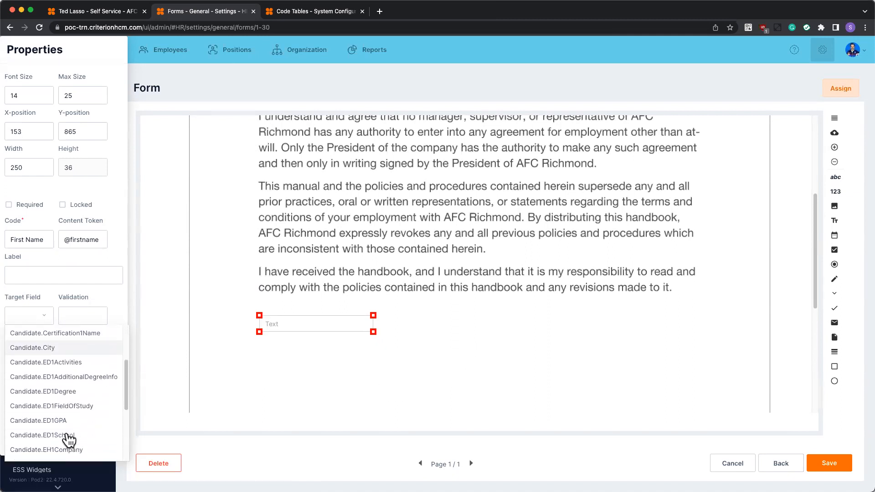
scroll(64, 451, down, 1)
scroll(64, 449, up, 6)
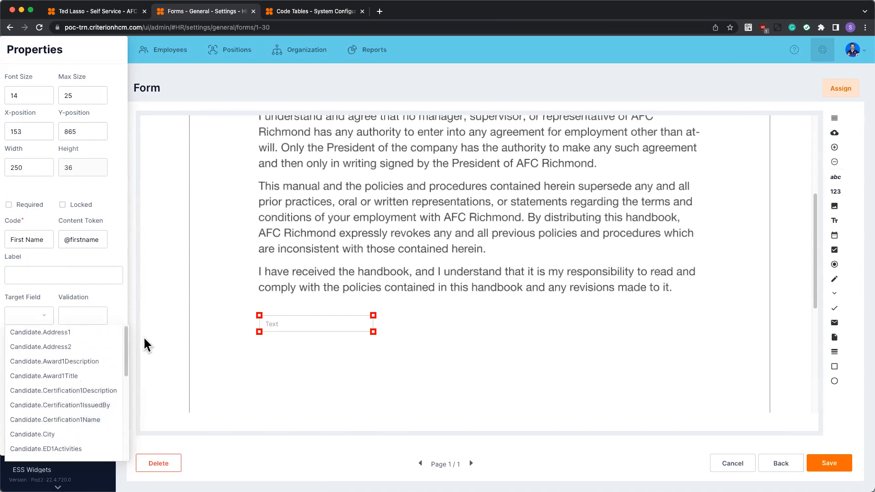
click(77, 315)
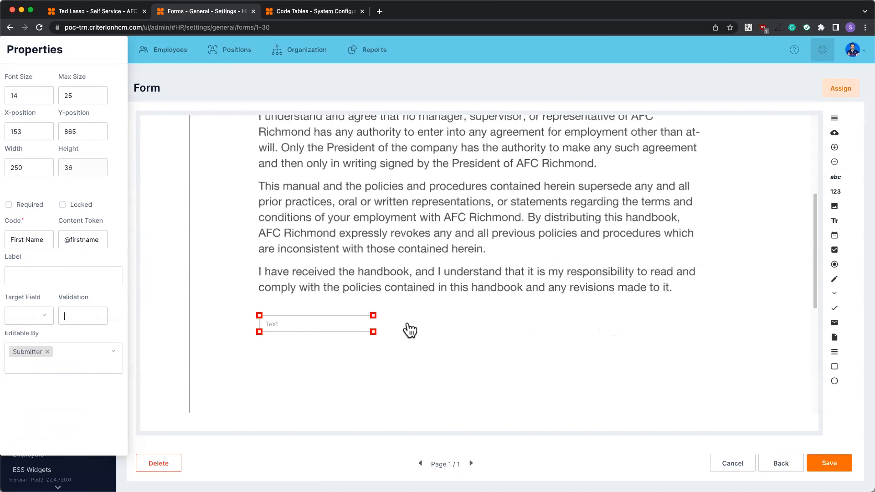
Examine the target field, validation and editable-by properties in the Help Center's Forms Settings article, and close the help.
click(795, 50)
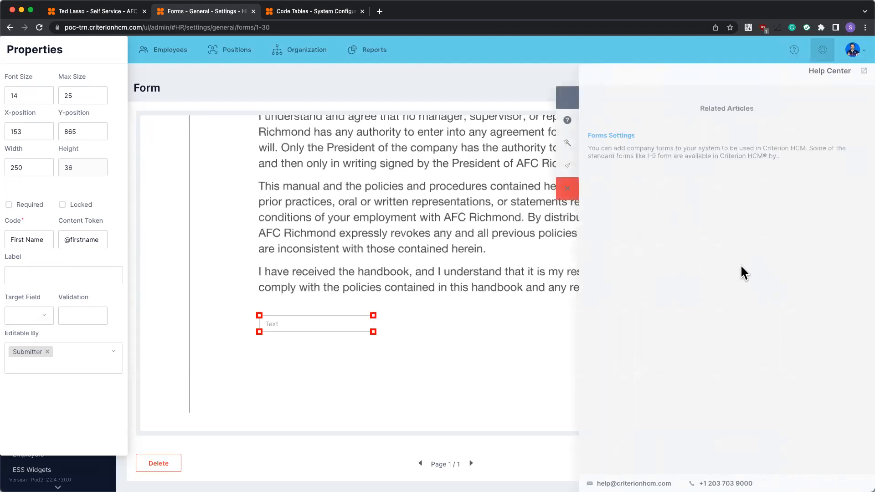
scroll(716, 228, down, 10)
scroll(710, 218, down, 8)
scroll(710, 218, up, 5)
scroll(710, 219, down, 6)
scroll(710, 220, down, 5)
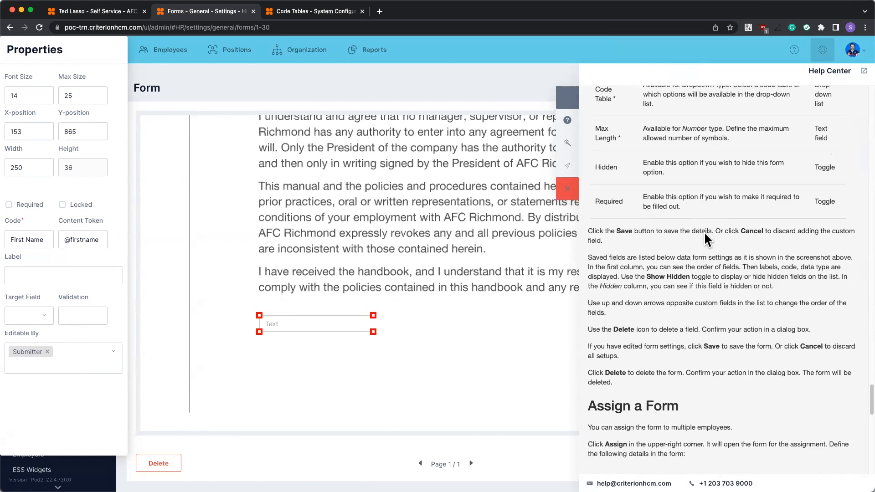
scroll(704, 231, down, 15)
scroll(704, 231, down, 5)
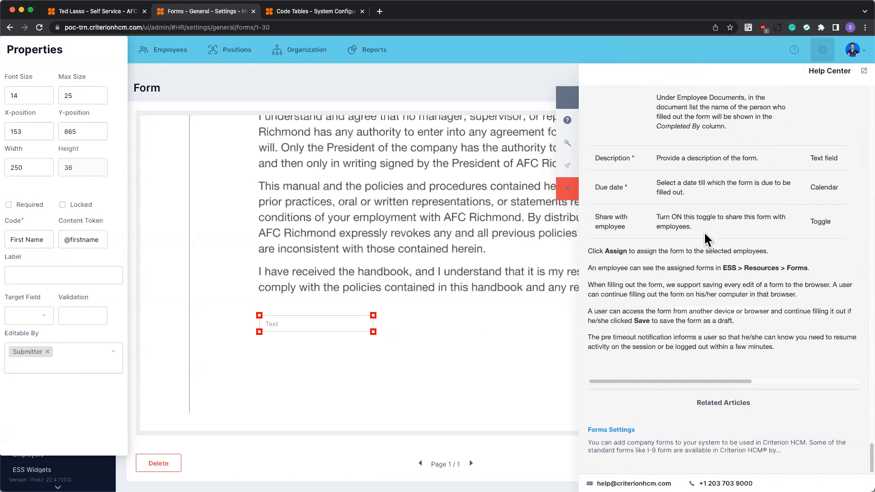
scroll(704, 232, up, 20)
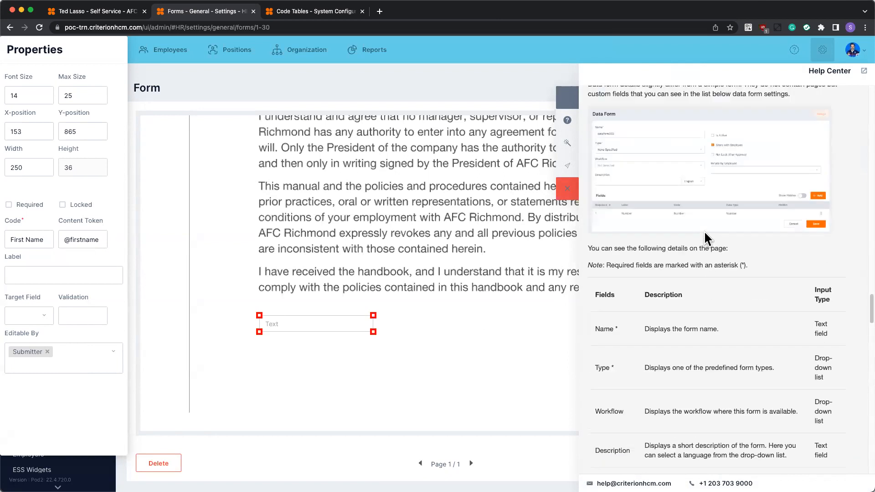
scroll(704, 230, up, 10)
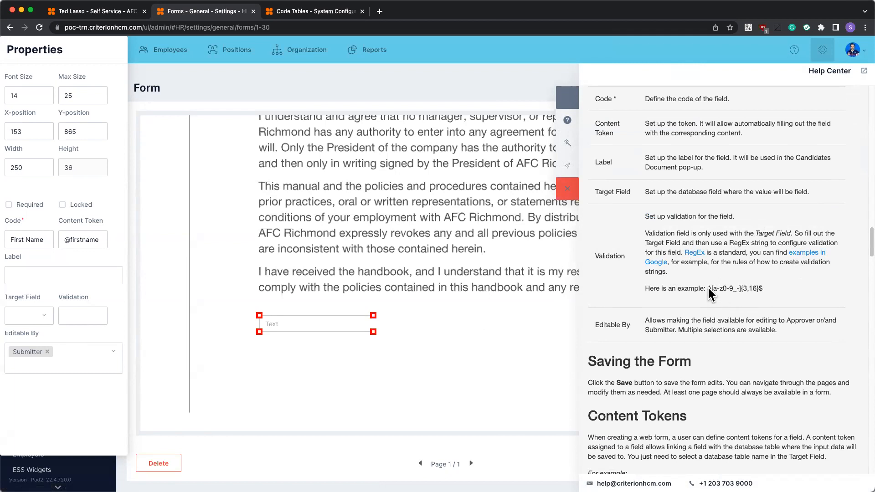
click(567, 189)
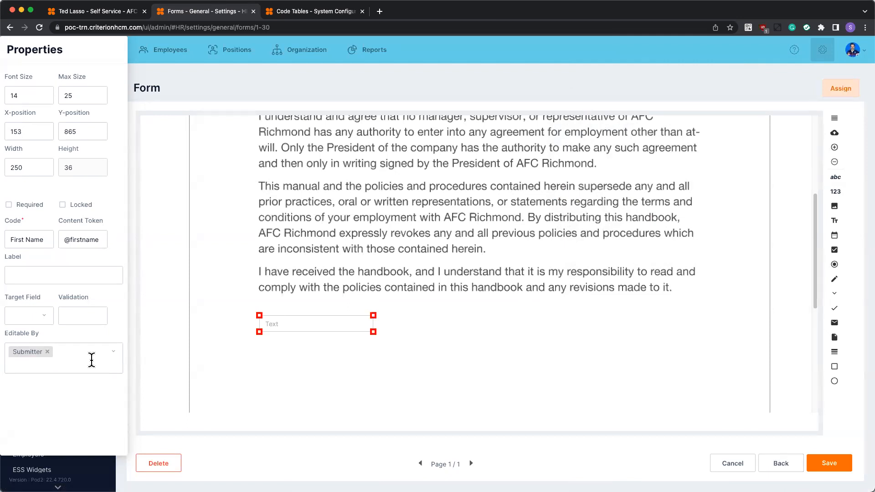
Clear all Editable By roles of the First Name field and lock the field.
click(111, 362)
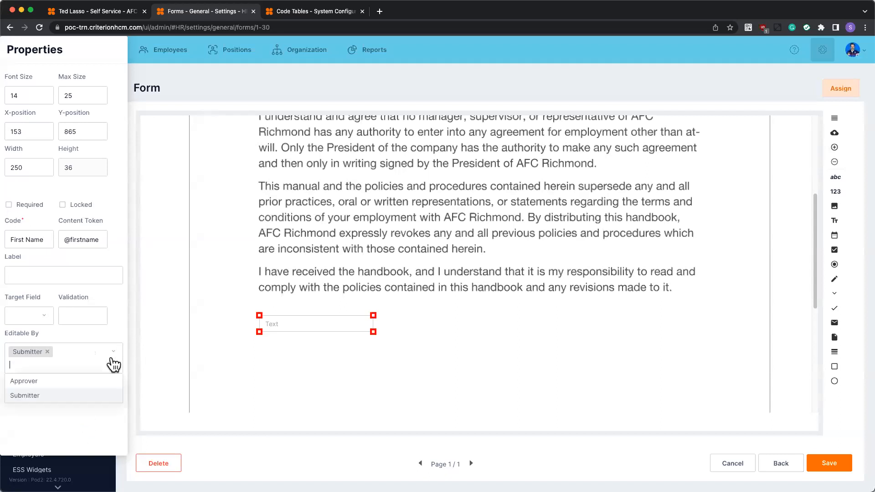
click(39, 382)
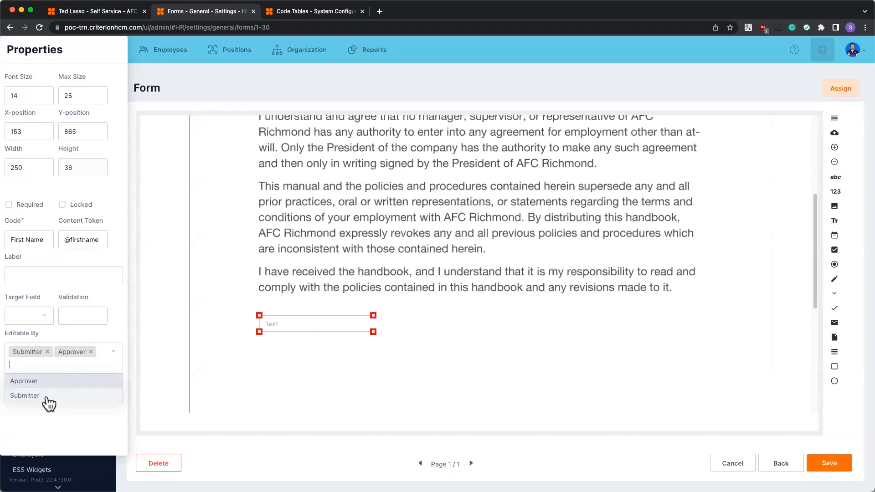
click(47, 352)
click(46, 351)
click(289, 403)
click(325, 320)
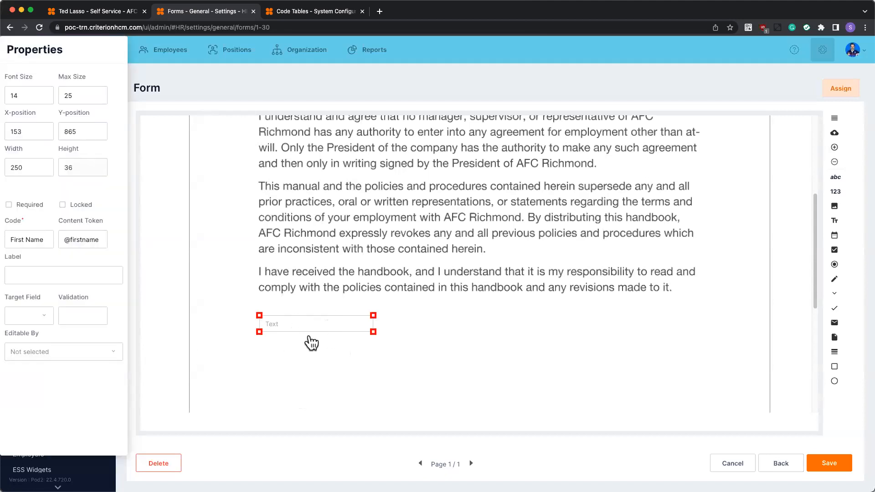
click(63, 204)
Place a second text field beside the First Name field at about X 435, setting its Y-position to 865 and its width to 250.
drag(835, 178, 388, 326)
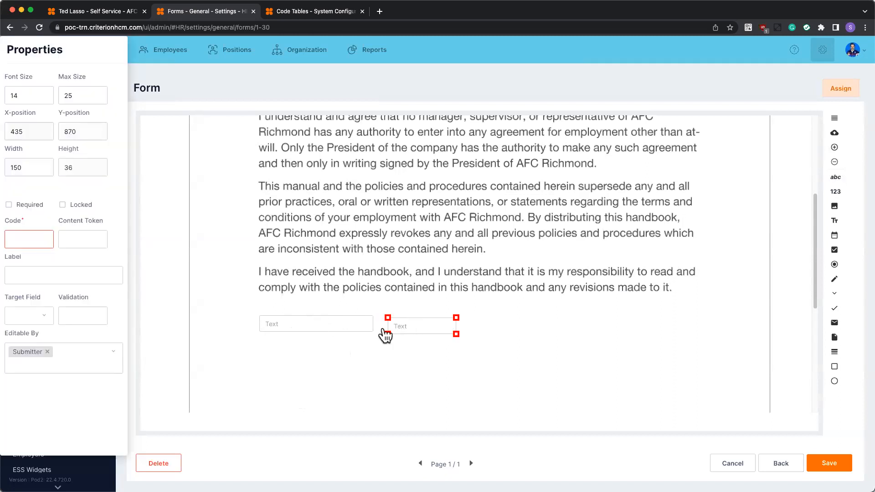
click(408, 362)
click(350, 329)
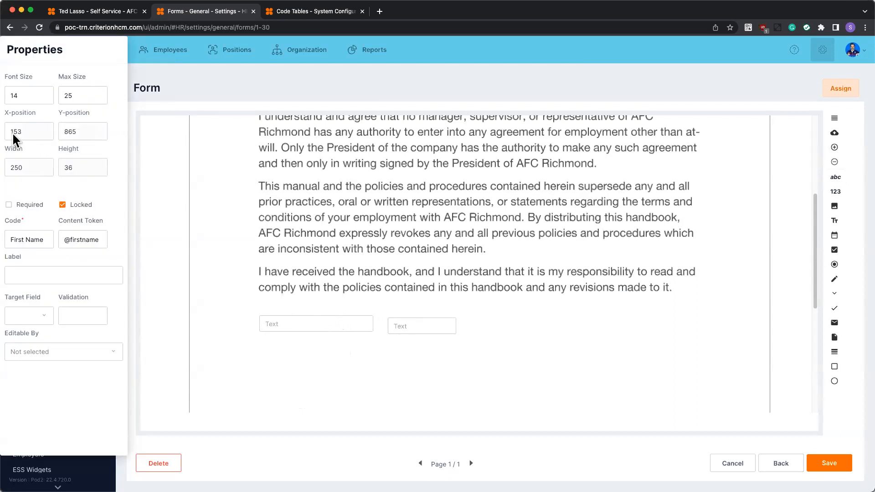
click(412, 325)
double_click(81, 132)
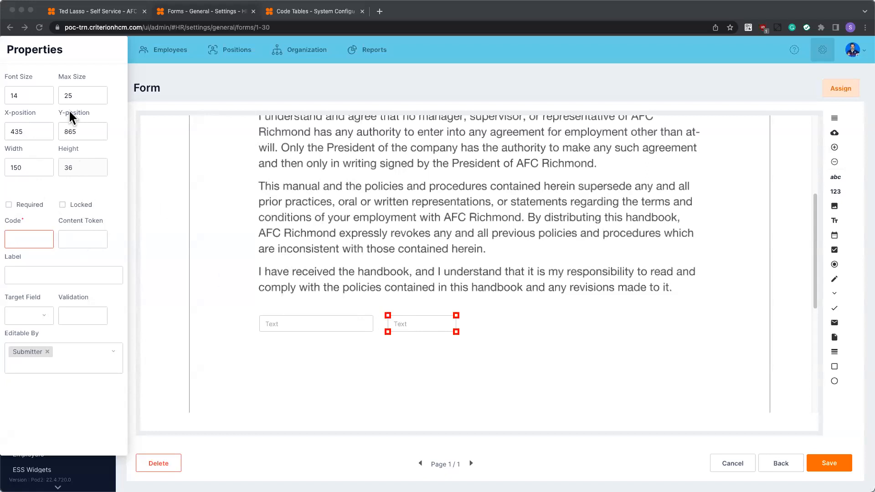
click(28, 168)
double_click(28, 168)
text(250)
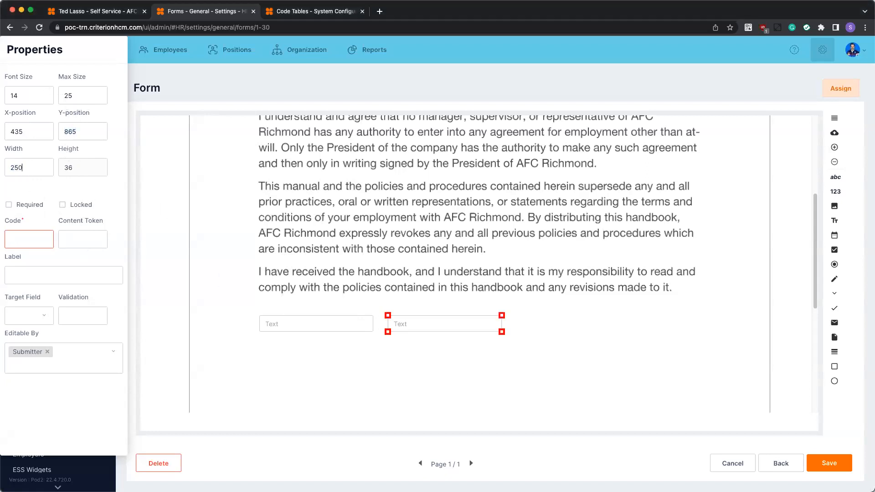
click(18, 246)
text(Last Name)
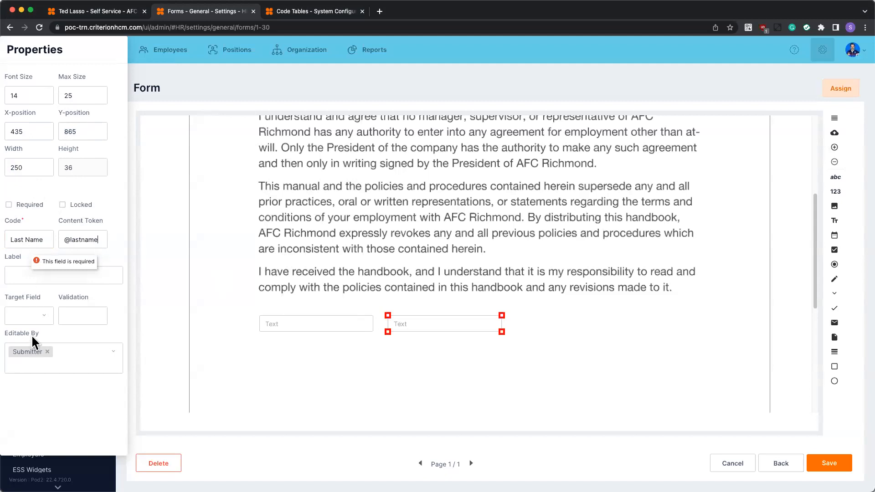
click(46, 351)
click(76, 204)
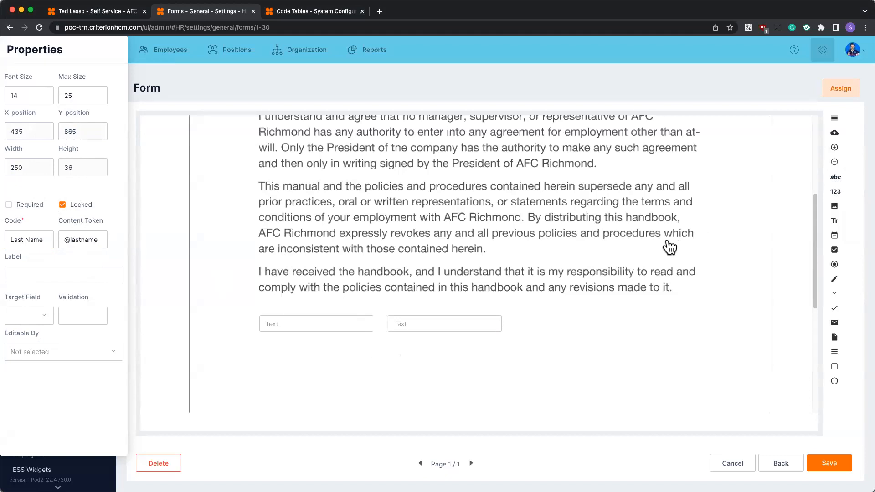
Try placing an image box beside the Last Name field, and delete it.
drag(834, 207, 523, 326)
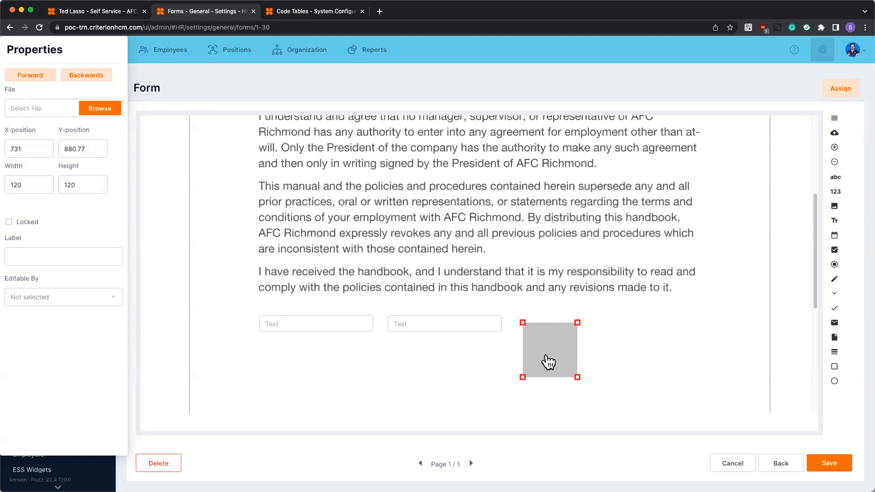
key(Delete)
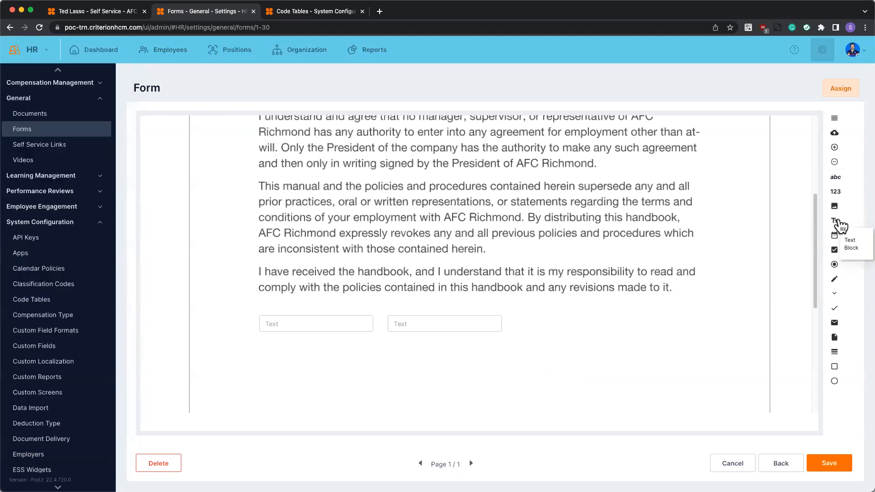
scroll(397, 242, up, 5)
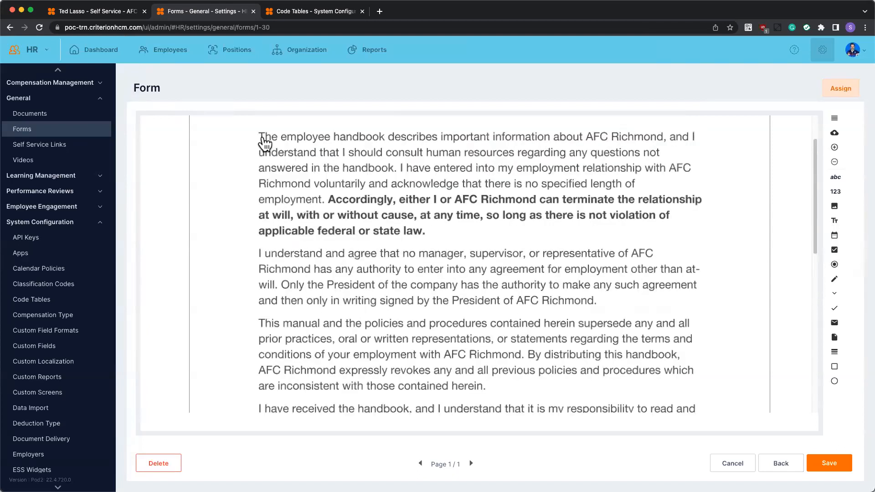
scroll(342, 233, up, 2)
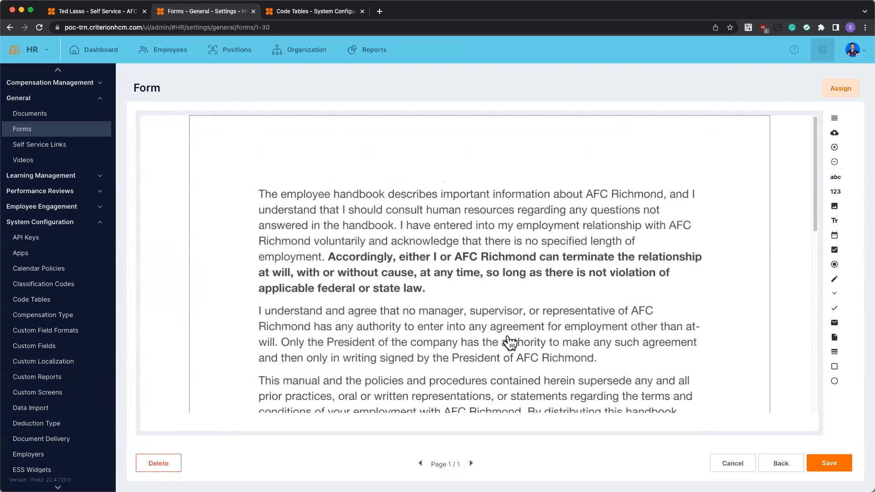
scroll(509, 342, down, 8)
Place a text block below the First Name field at about X 167, Y 929 with the text "Type in my sample text".
drag(835, 221, 268, 333)
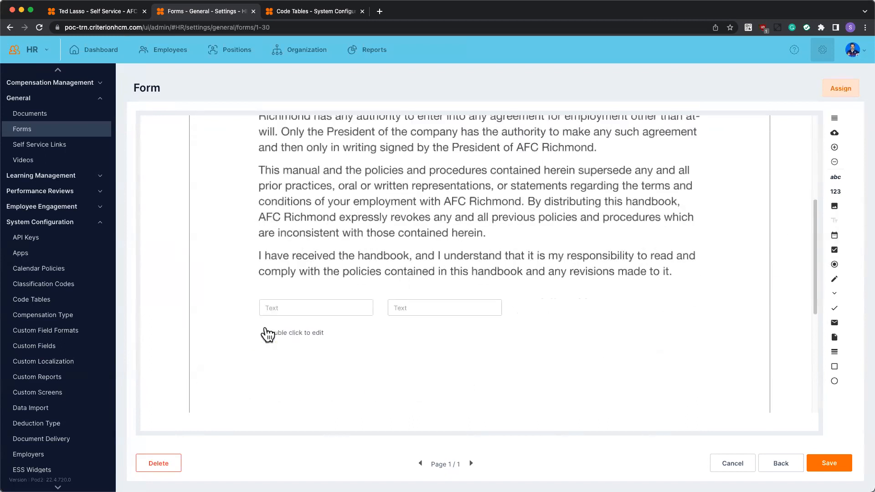
click(285, 336)
double_click(286, 334)
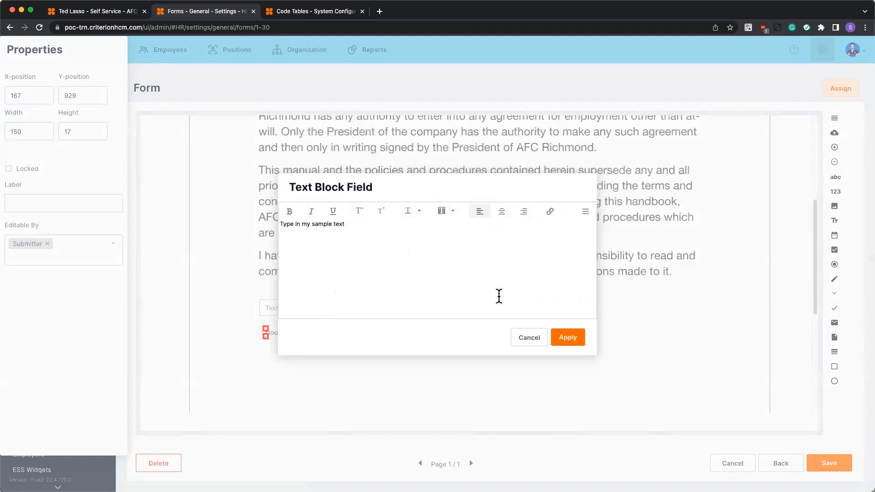
click(570, 342)
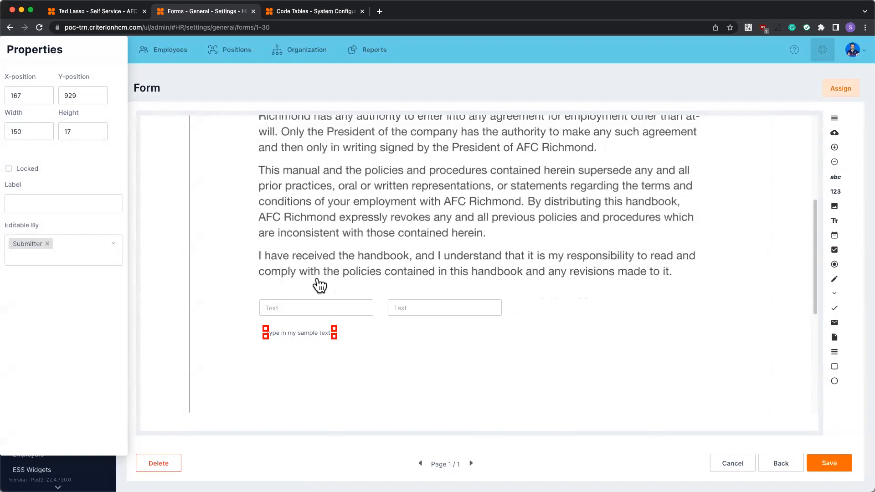
Move the text block directly above the First Name field, at about X 157, Y 839, and change its text to "First Name".
drag(308, 332, 304, 291)
double_click(303, 292)
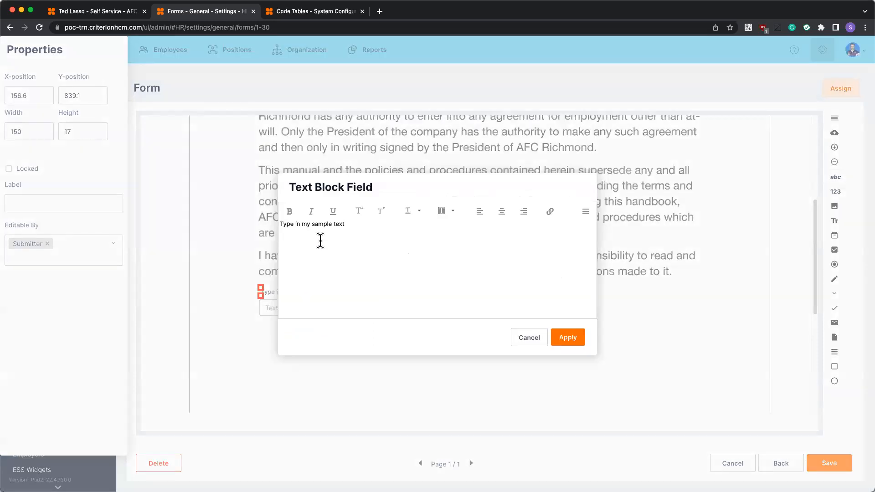
triple_click(344, 228)
text(First Name)
click(568, 338)
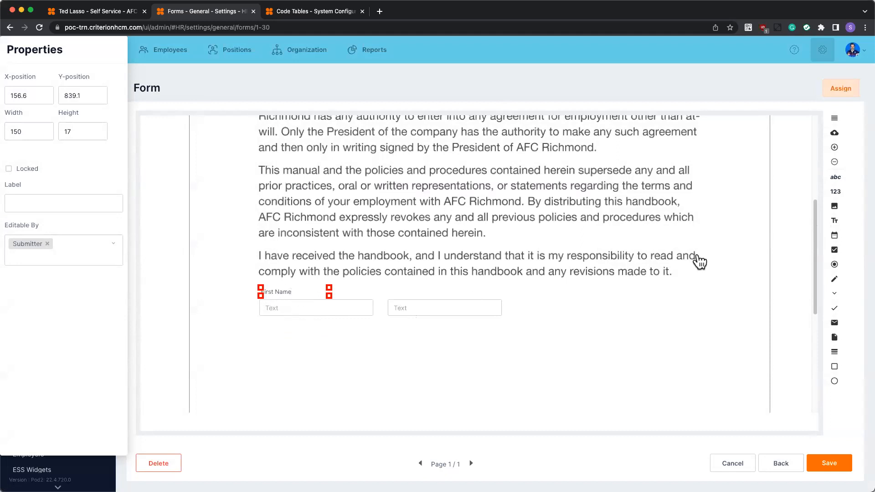
Place a date field beyond the Last Name field at about X 769, and set its Y-position to 865.
click(422, 348)
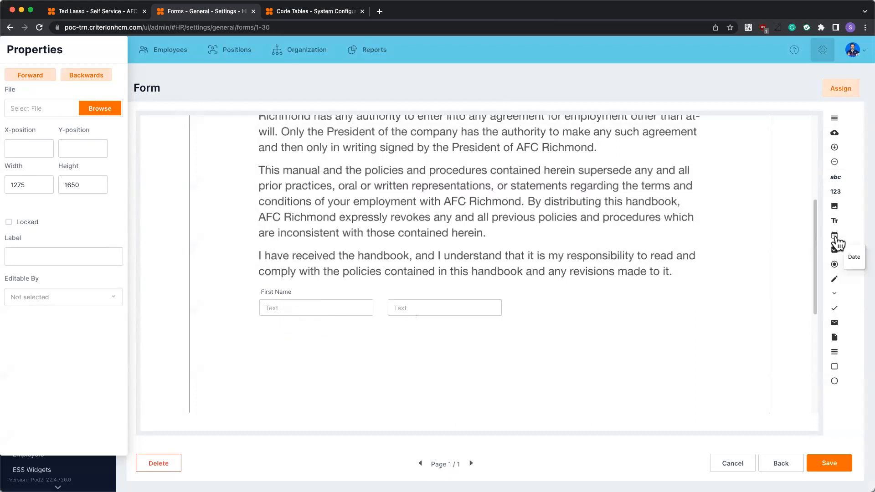
drag(838, 243, 542, 304)
click(543, 304)
double_click(82, 131)
text(865)
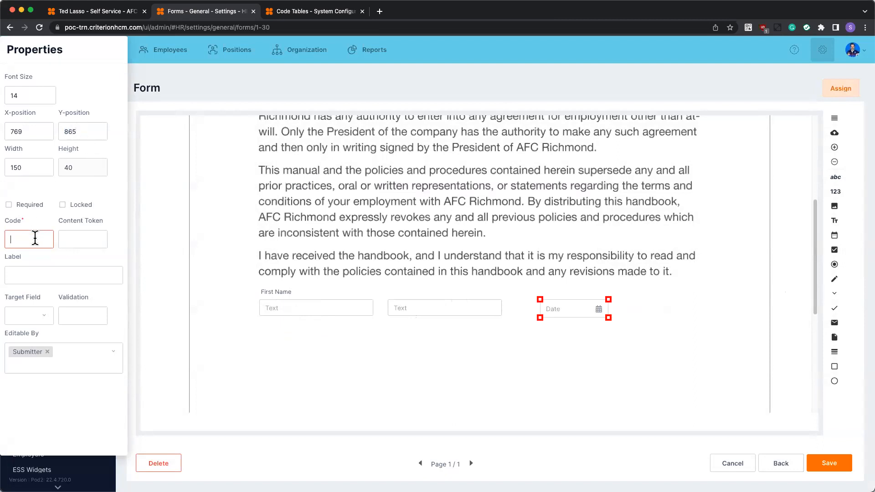
text(Current Date)
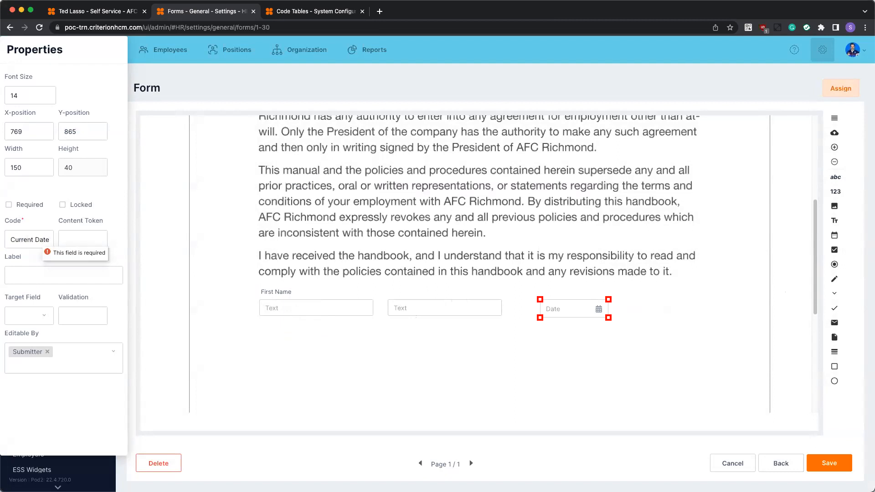
Give the date field the code Current Date and make it required.
click(26, 204)
click(25, 204)
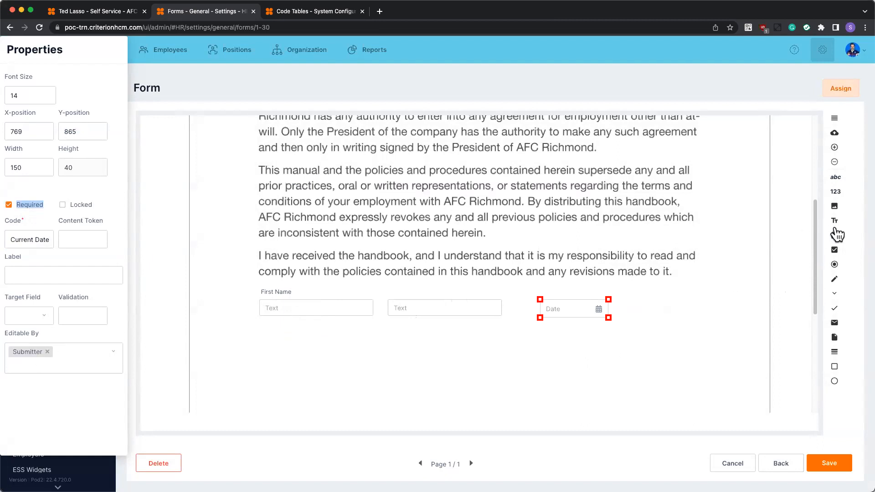
Place a text block directly below the date field at about X 777, Y 915 with the text "Enter Today's Date".
drag(835, 221, 543, 286)
drag(835, 220, 545, 328)
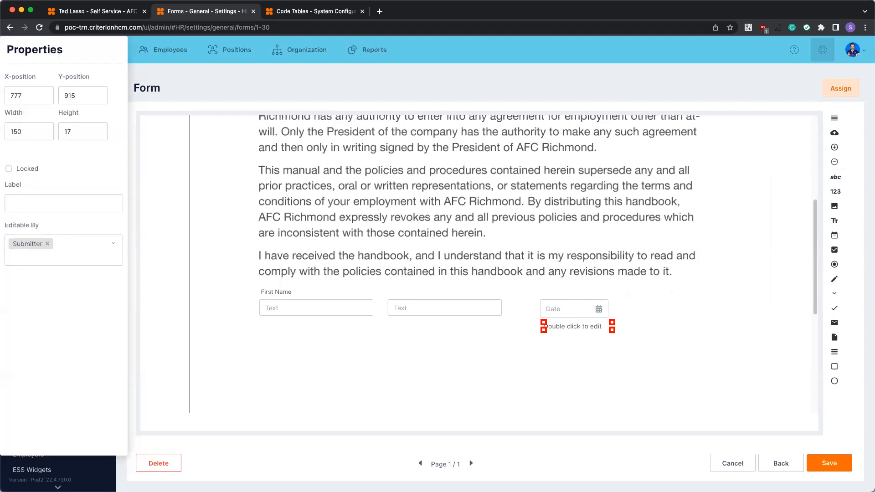
double_click(570, 322)
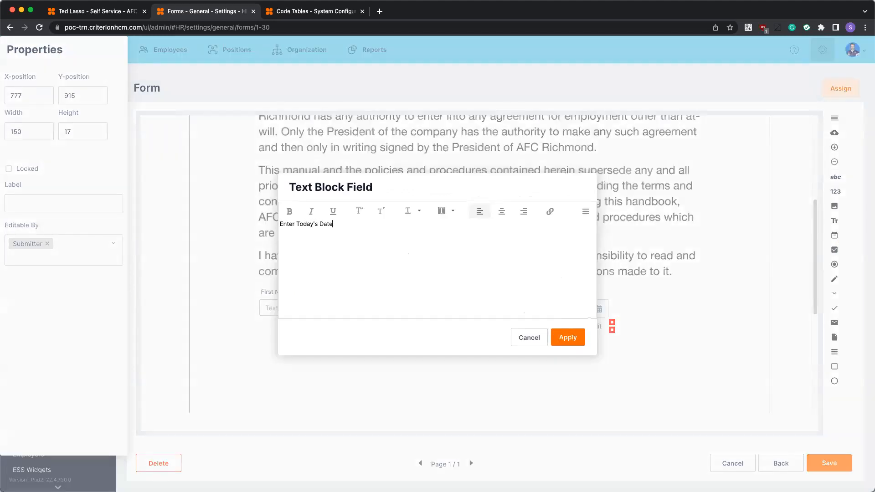
click(570, 339)
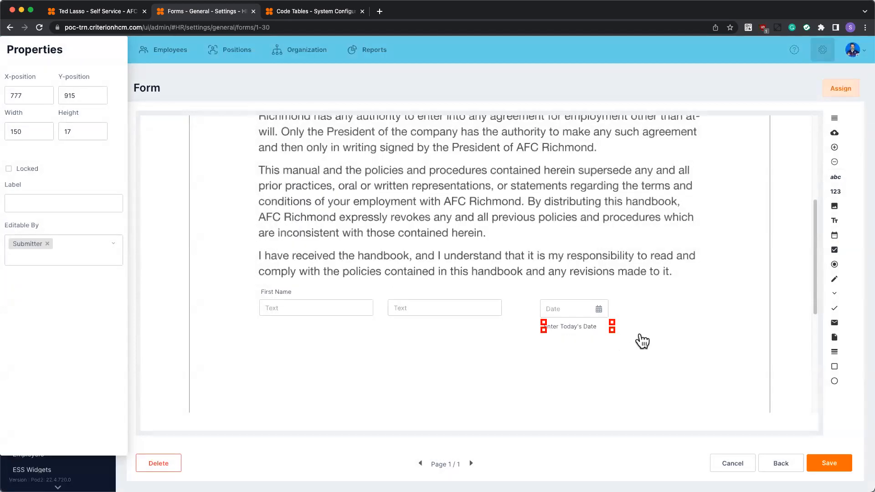
click(643, 340)
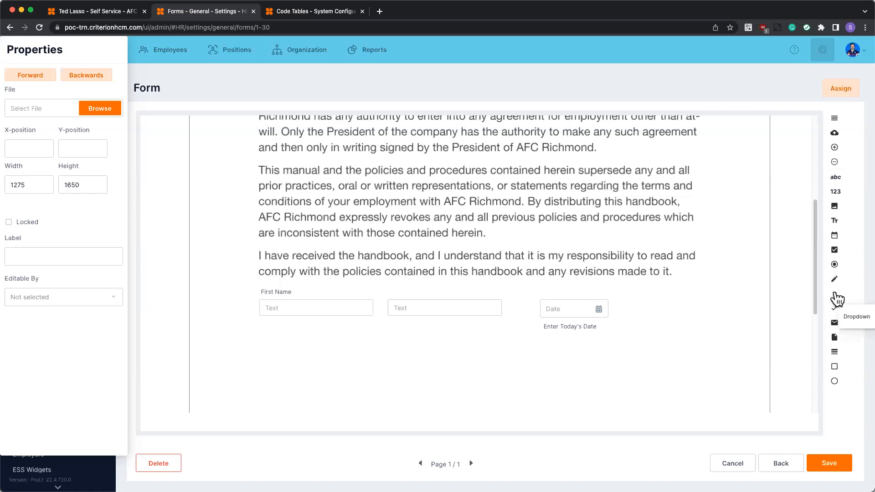
Try placing a dropdown based on the Department table below the First Name field, and delete it.
drag(837, 299, 268, 342)
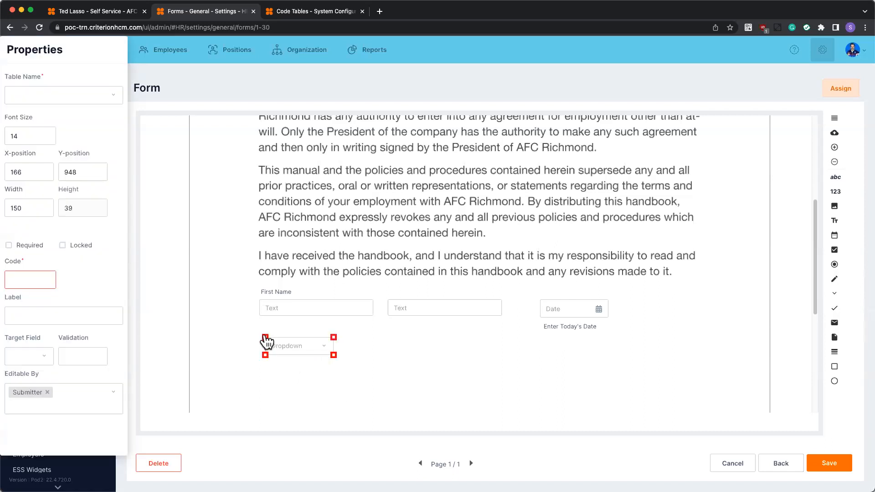
click(117, 98)
scroll(94, 172, down, 3)
scroll(94, 172, down, 8)
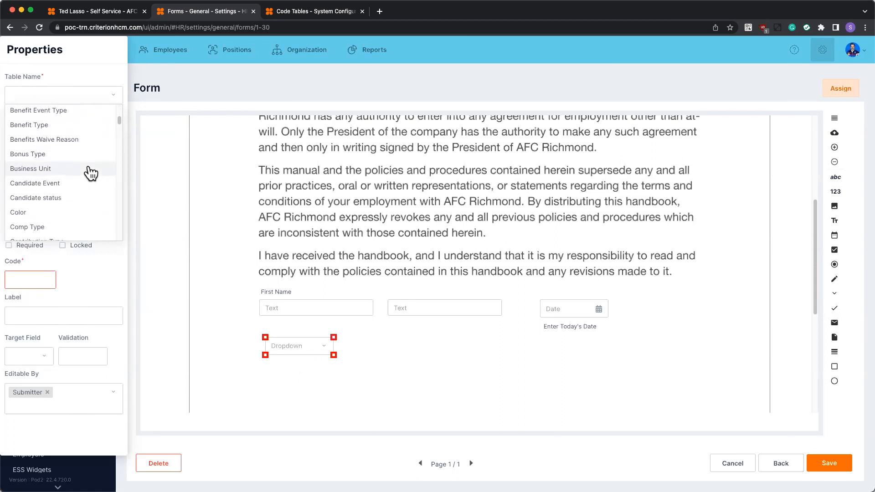
scroll(89, 173, down, 5)
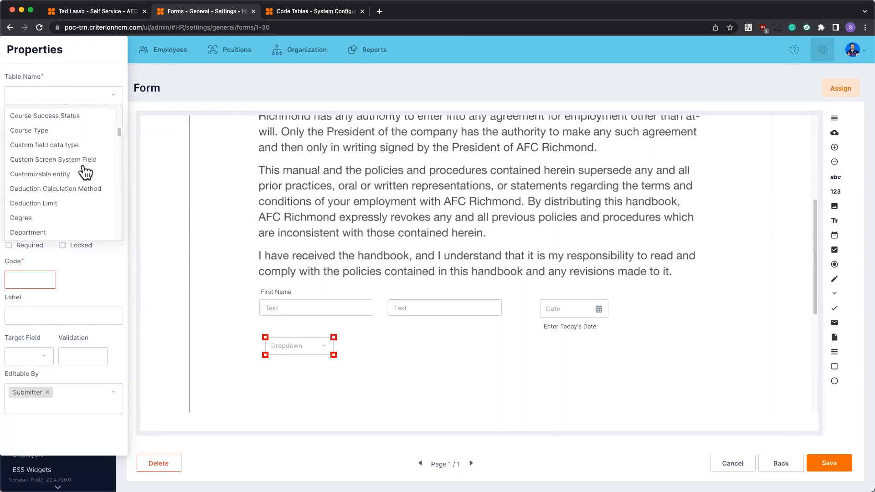
click(28, 200)
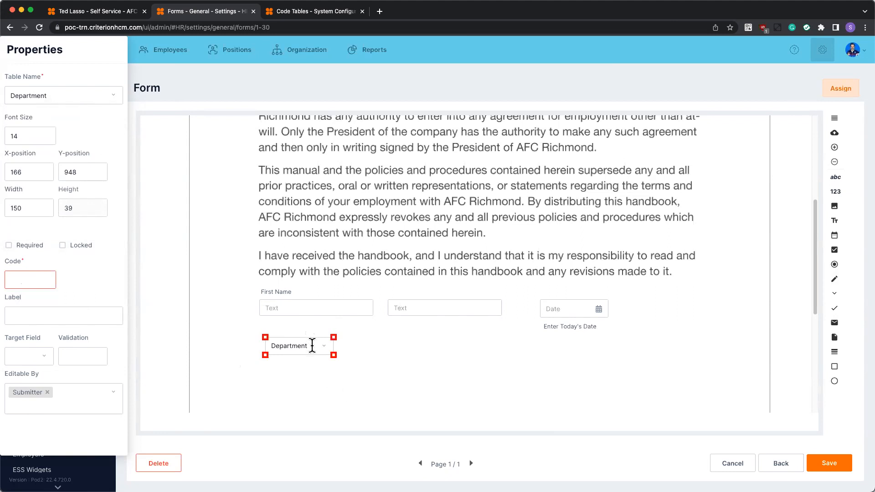
key(Delete)
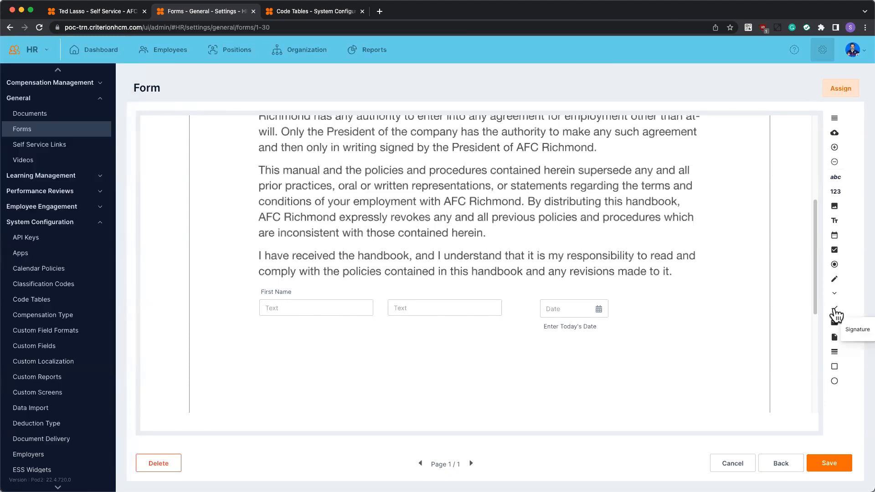
Place a signature box below the name fields at about X 193, Y 989, set its width to 600, and make it required.
scroll(533, 259, up, 6)
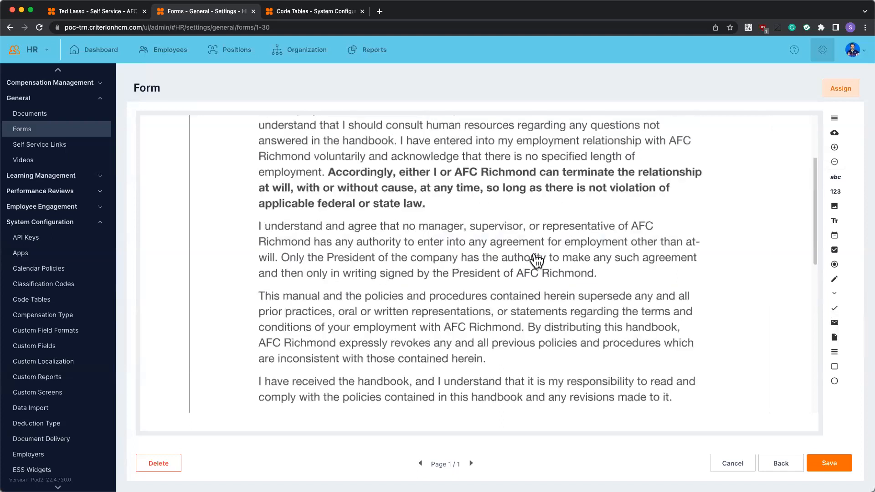
scroll(537, 258, down, 7)
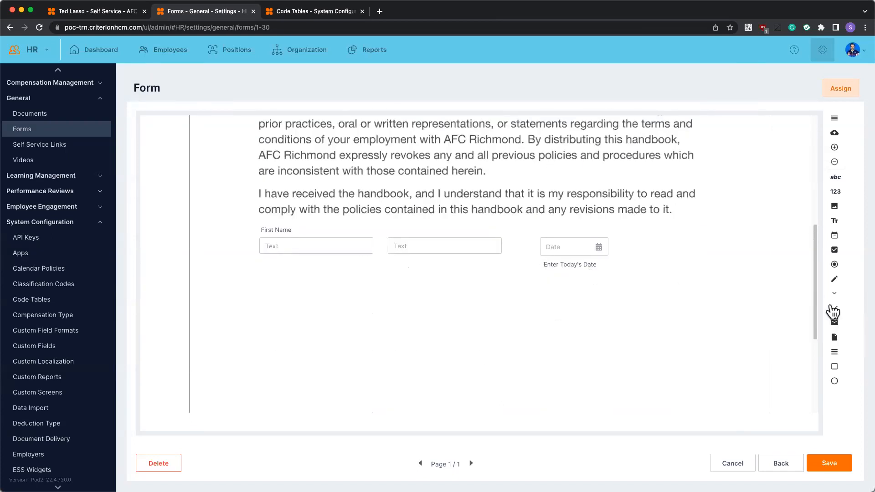
mouse_move(834, 309)
mouse_down()
mouse_move(435, 326)
mouse_move(302, 313)
mouse_move(279, 296)
mouse_up()
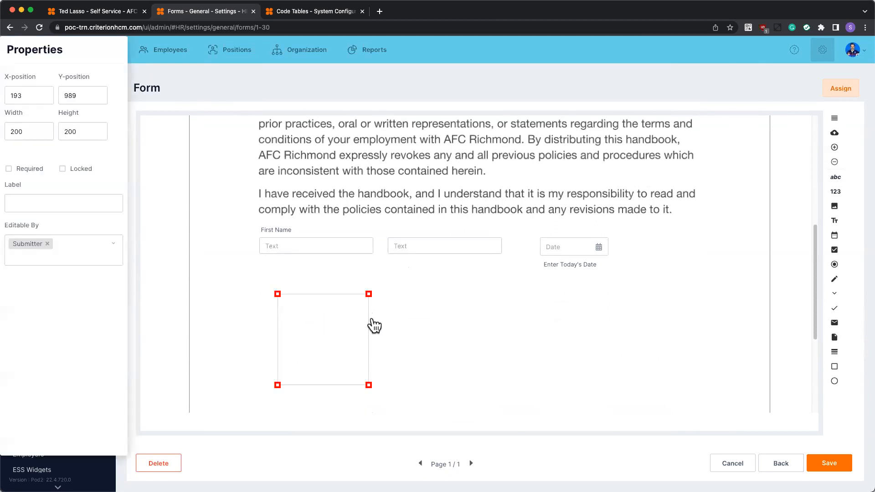
double_click(39, 128)
text(600)
key(Return)
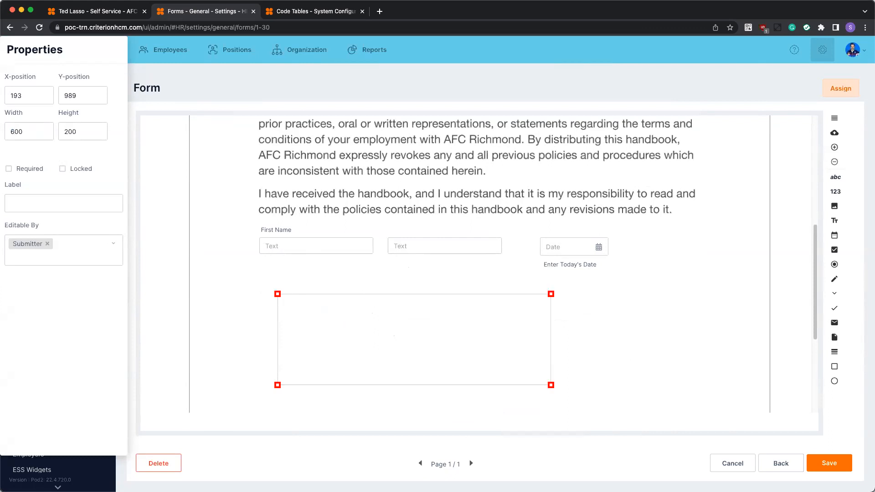
click(591, 348)
click(502, 351)
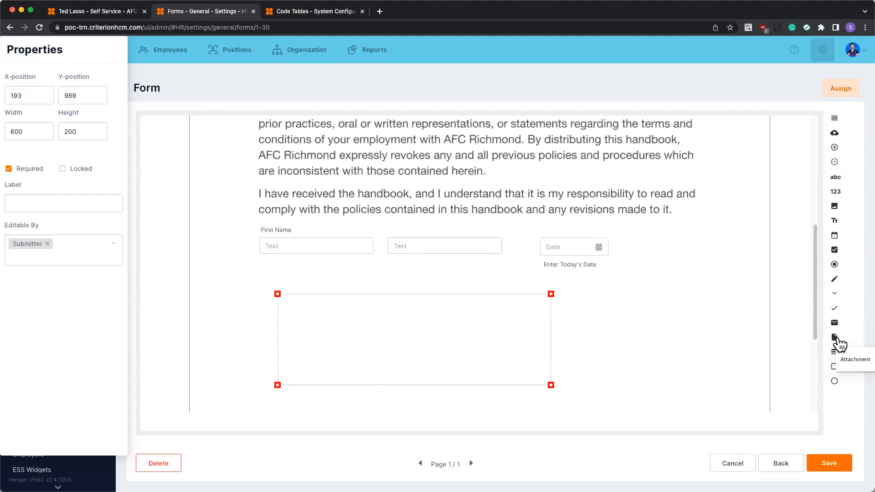
Try placing an attachment field below the signature box, and delete it.
scroll(670, 363, down, 5)
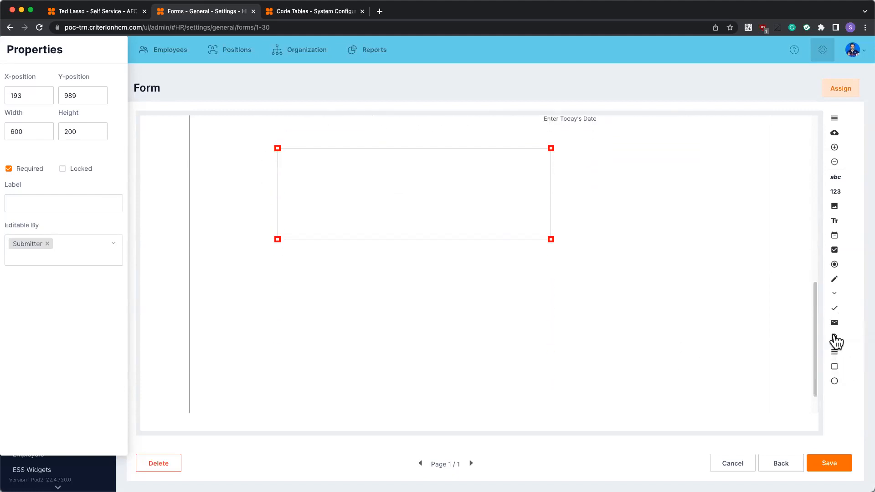
drag(836, 342, 401, 284)
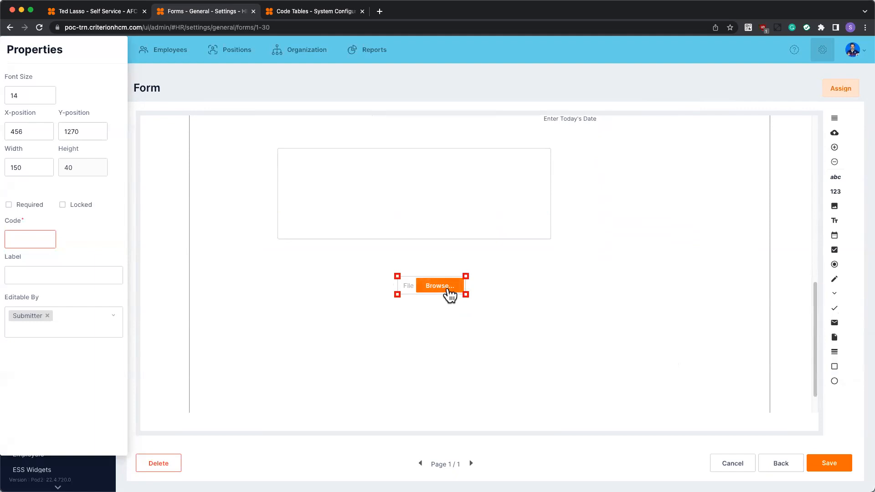
key(Delete)
Draw a horizontal line between the name and date fields and the signature box, and save the form.
scroll(802, 349, down, 2)
scroll(802, 344, down, 2)
scroll(812, 344, up, 2)
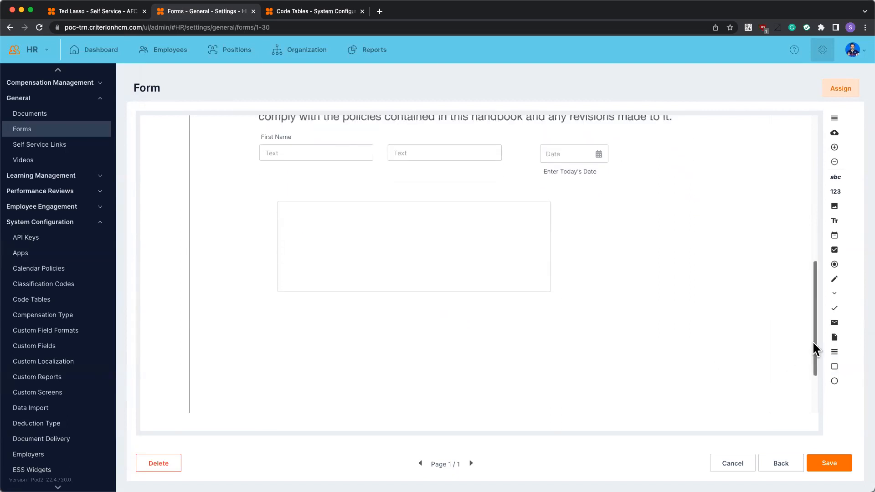
drag(835, 352, 692, 195)
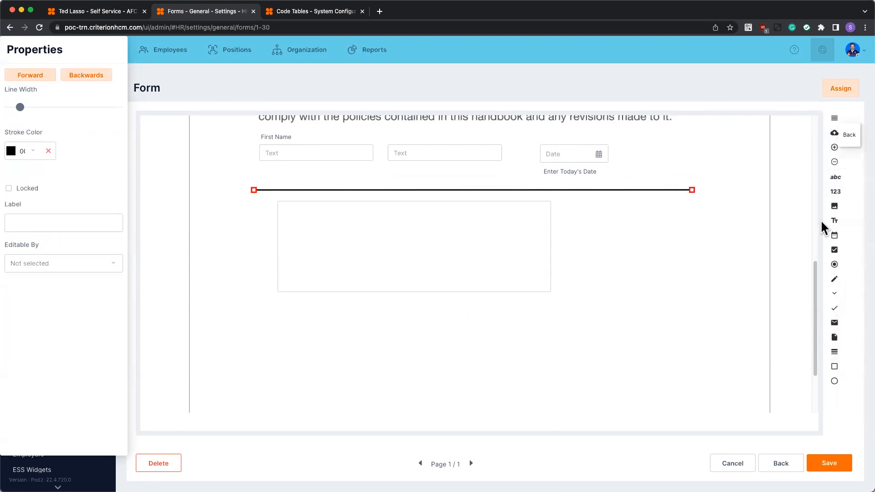
scroll(582, 342, up, 5)
scroll(583, 343, up, 3)
scroll(583, 343, down, 10)
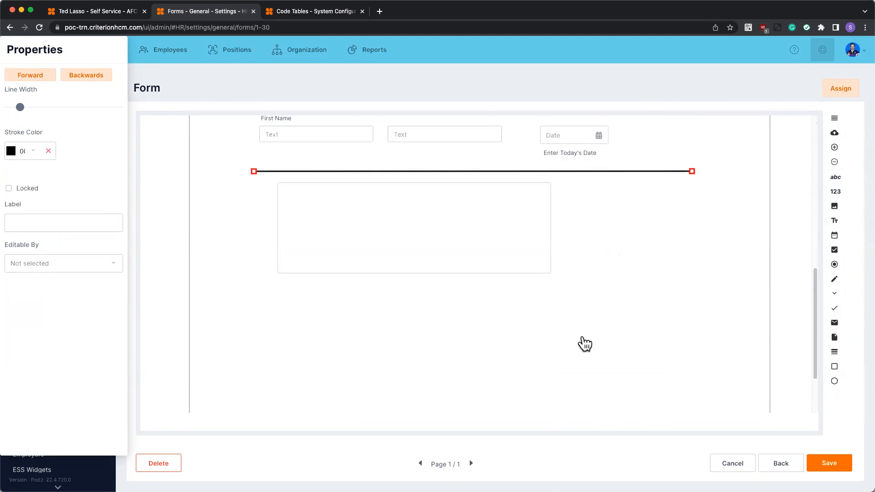
click(825, 467)
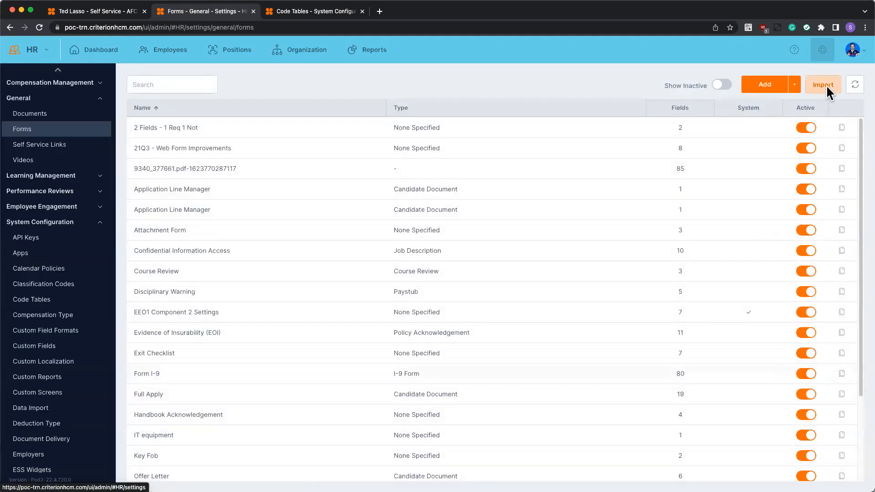
Start a new form named "Blank Form" with the type Letter, and continue to its page layout.
click(772, 94)
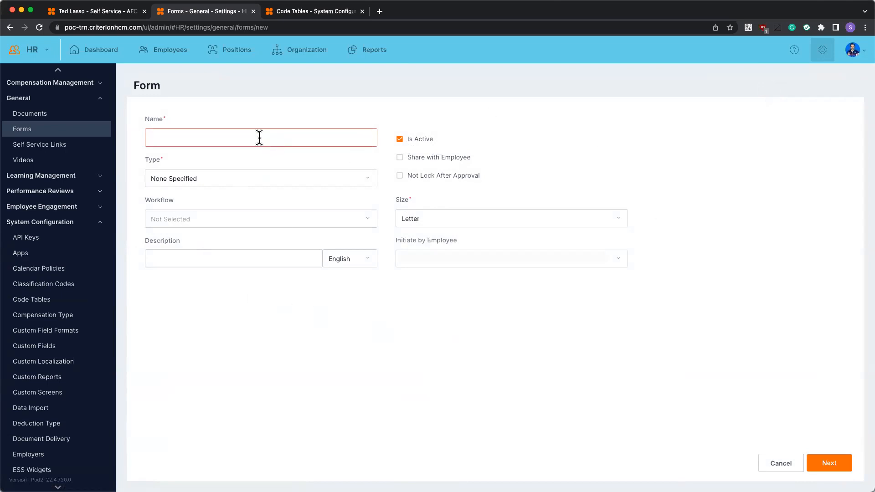
text(Blank Form)
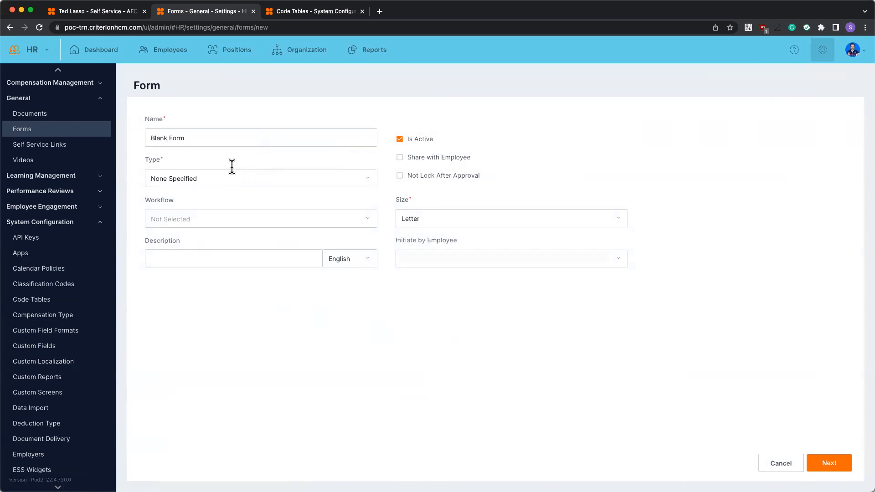
click(219, 178)
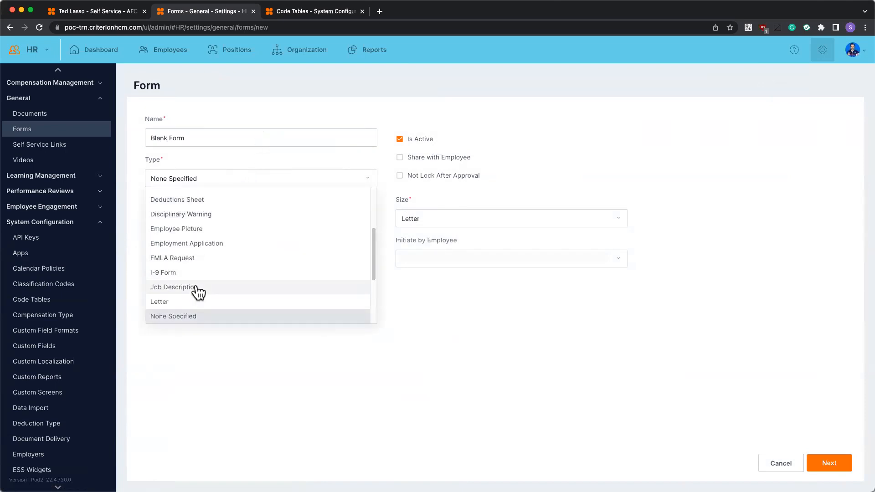
click(188, 301)
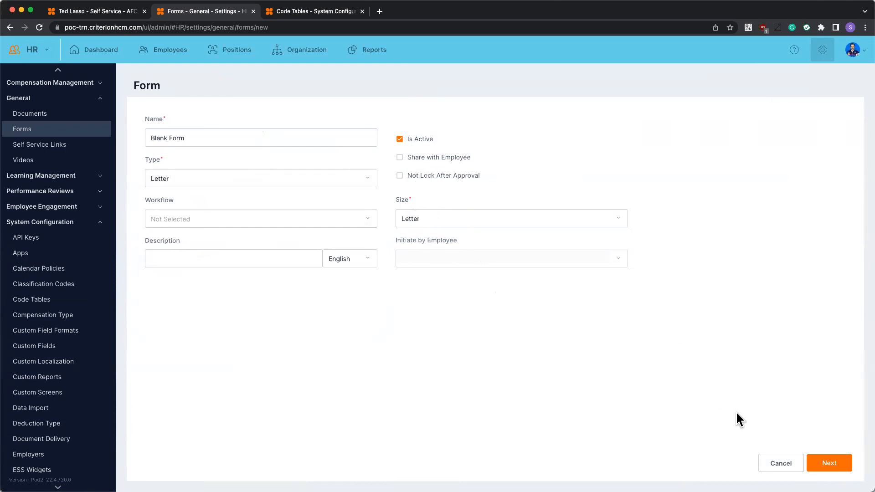
click(816, 465)
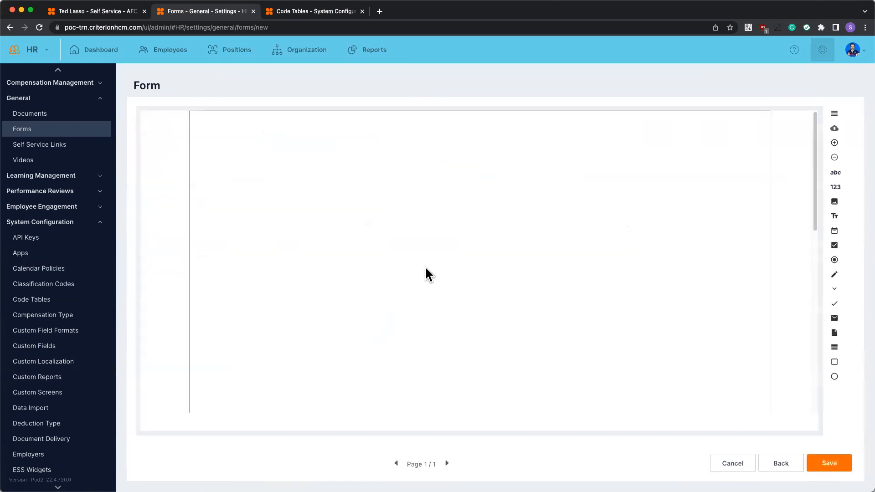
Look over the blank form's empty page, and discard the form without saving.
scroll(529, 279, down, 10)
scroll(537, 296, up, 10)
scroll(447, 260, down, 10)
scroll(486, 255, up, 10)
click(741, 465)
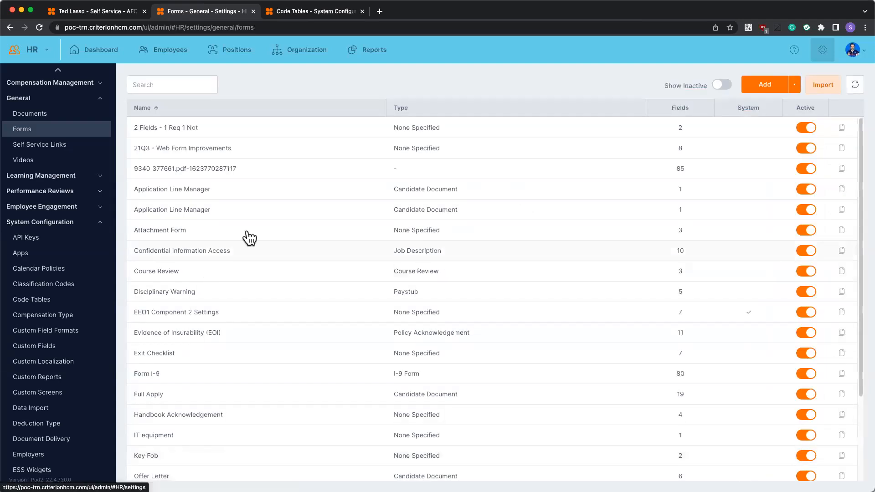
Start a new data form named "Example Data Form" with the type None Specified.
click(795, 86)
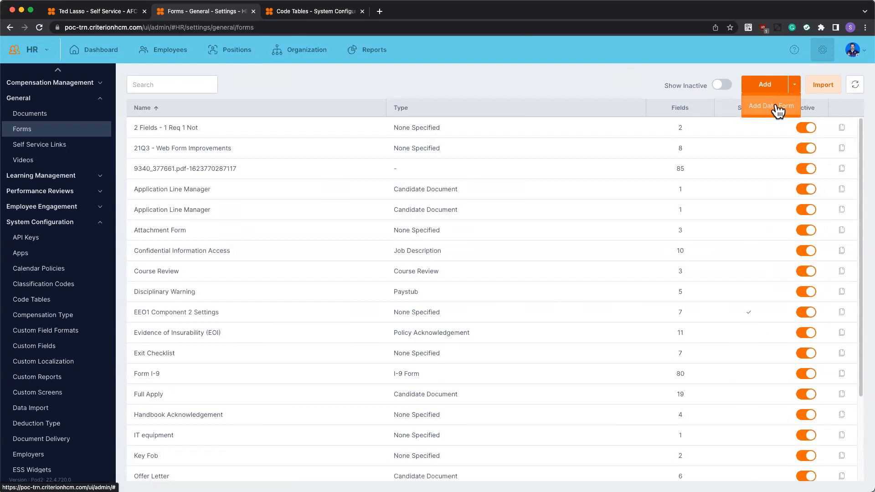
click(777, 109)
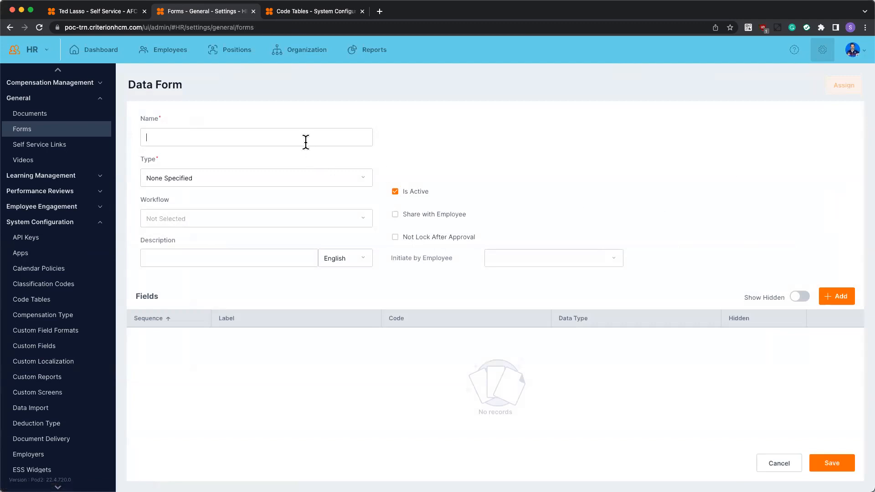
text(Example Data Form)
click(310, 177)
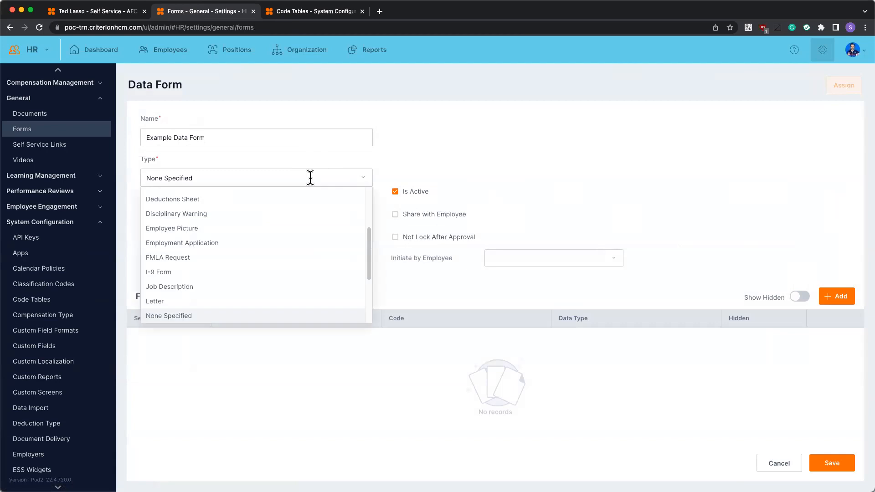
click(193, 315)
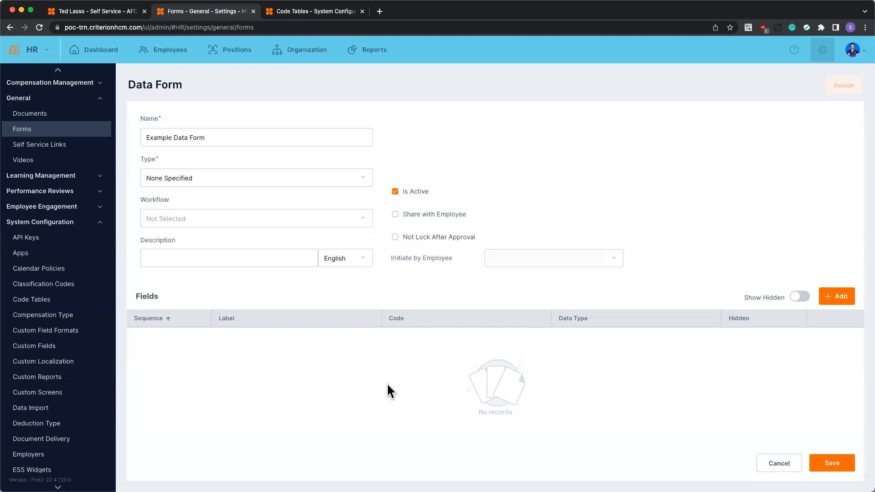
Add a required Text field with the code and label "First Name" to the data form.
click(835, 297)
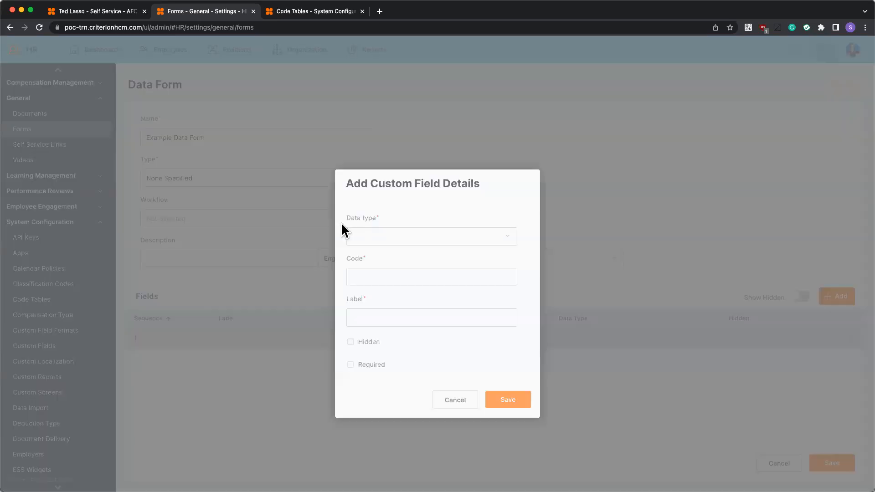
click(400, 232)
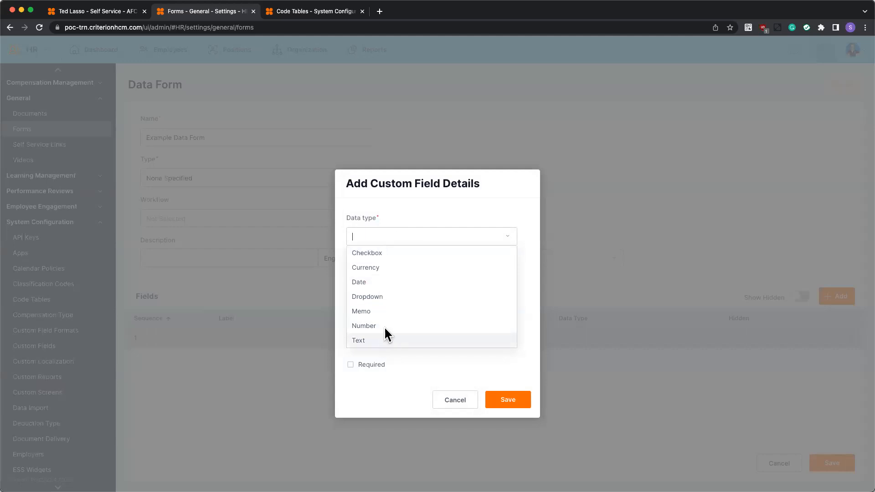
click(384, 340)
text(First Name)
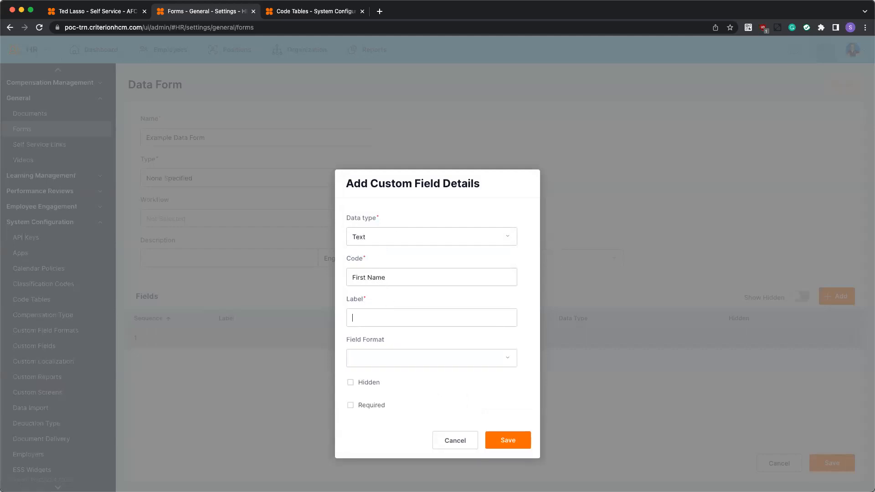
text(First Name)
click(450, 358)
click(367, 405)
click(513, 440)
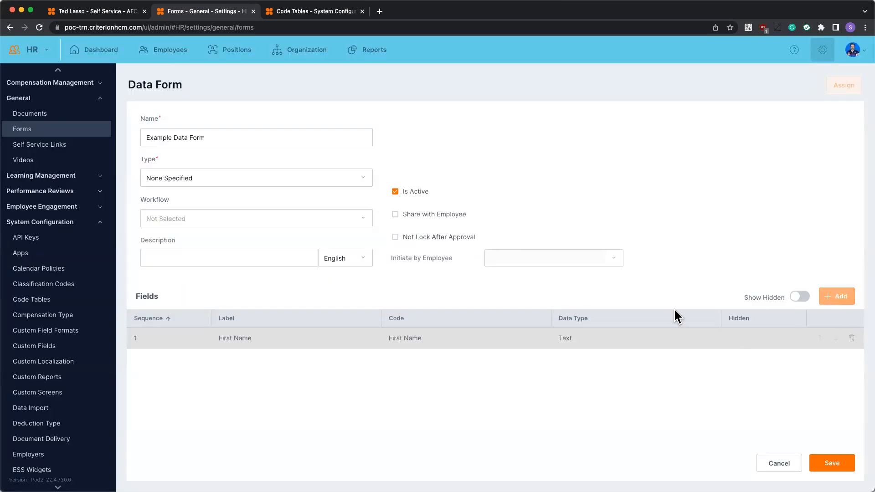
Add a Date field with the code "Current Date" and the label "Today's Date".
click(837, 296)
click(375, 236)
click(383, 282)
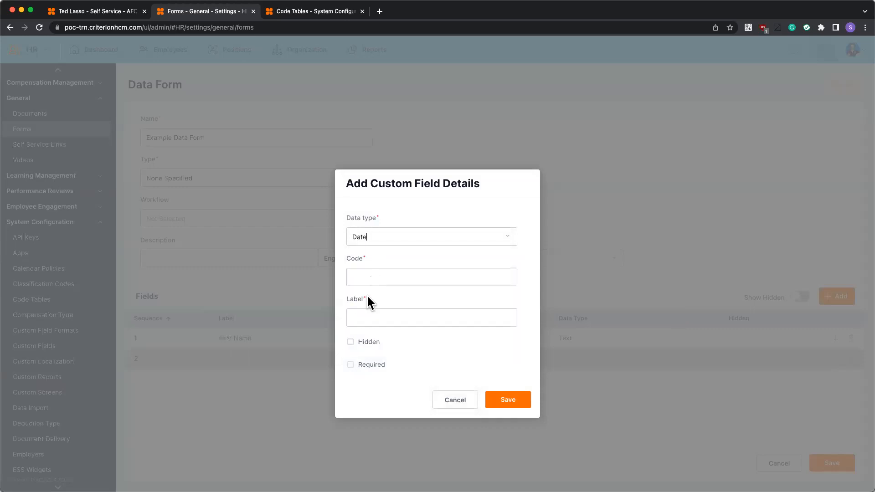
click(368, 278)
text(Current D)
text(=Toda)
key(BackSpace)
key(BackSpace)
key(BackSpace)
key(BackSpace)
key(BackSpace)
text(Today's Date)
click(506, 399)
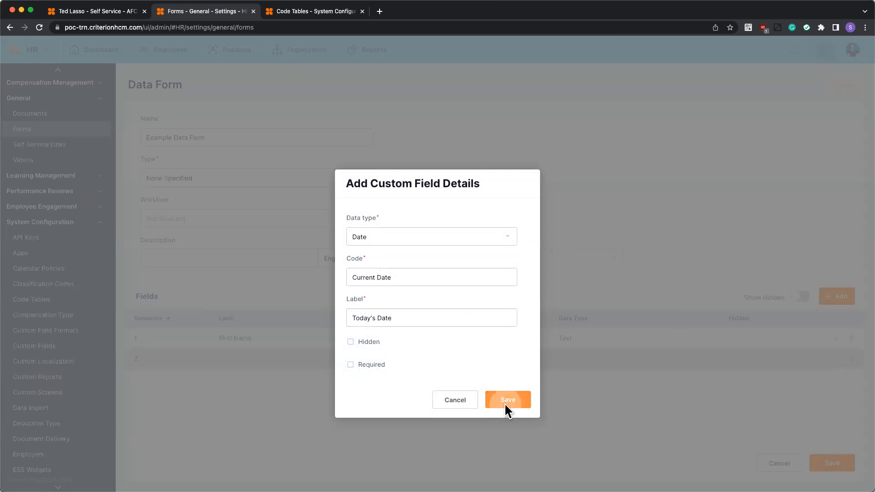
Add a Dropdown field with the code and label "Department", linked to the Department code table.
click(838, 297)
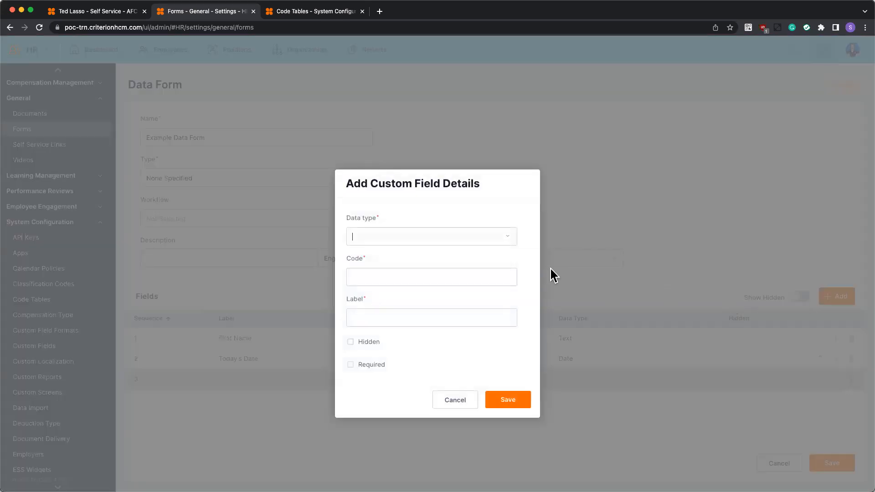
click(505, 237)
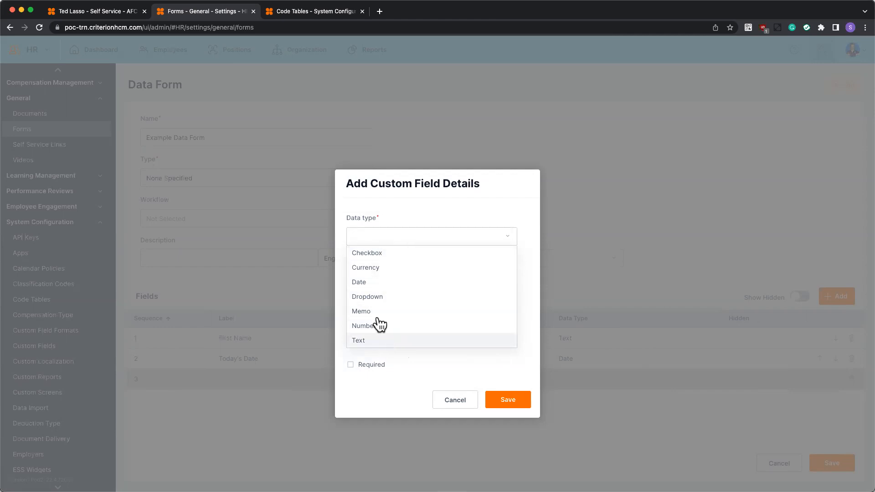
click(367, 297)
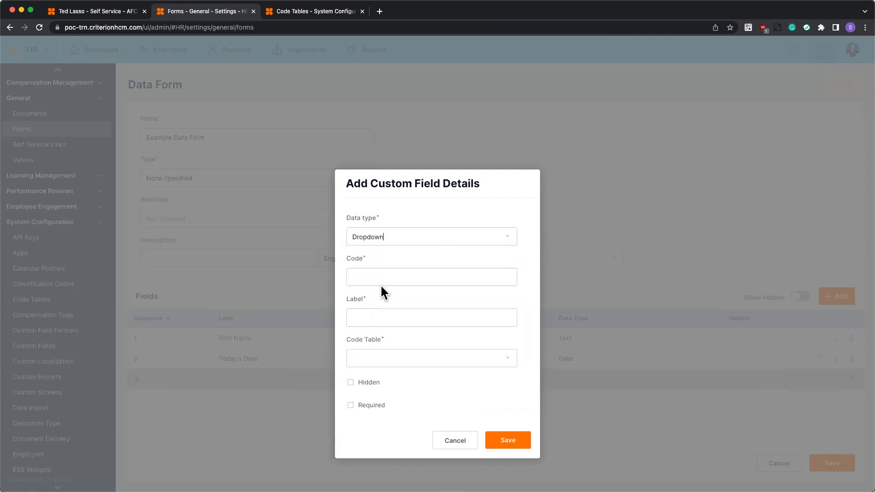
click(386, 273)
text(Department)
click(404, 323)
text(Department)
click(420, 358)
scroll(420, 315, down, 10)
scroll(393, 304, down, 10)
scroll(393, 249, up, 4)
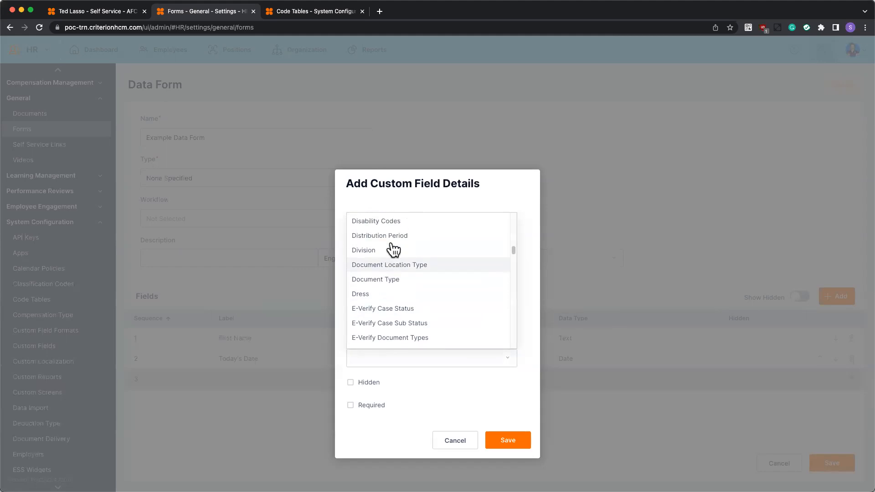
click(391, 233)
click(501, 441)
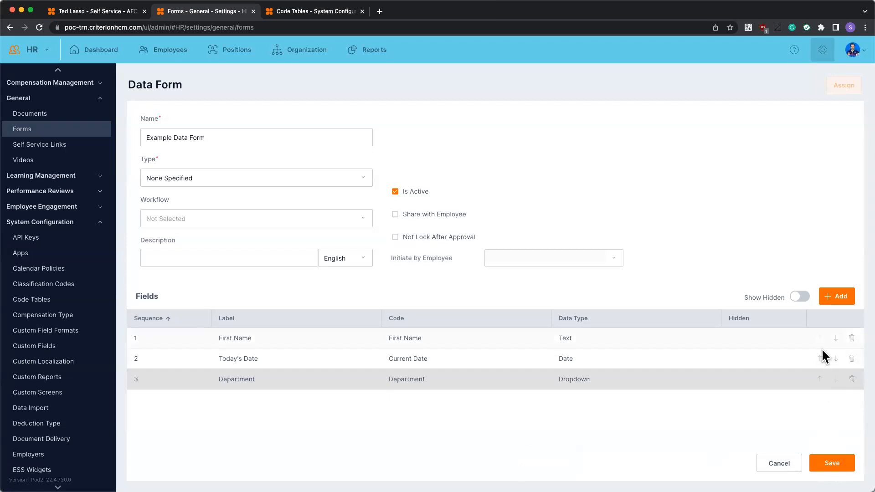
Move the Department field to the first place in the sequence, and view its details without changing them.
click(820, 380)
click(820, 360)
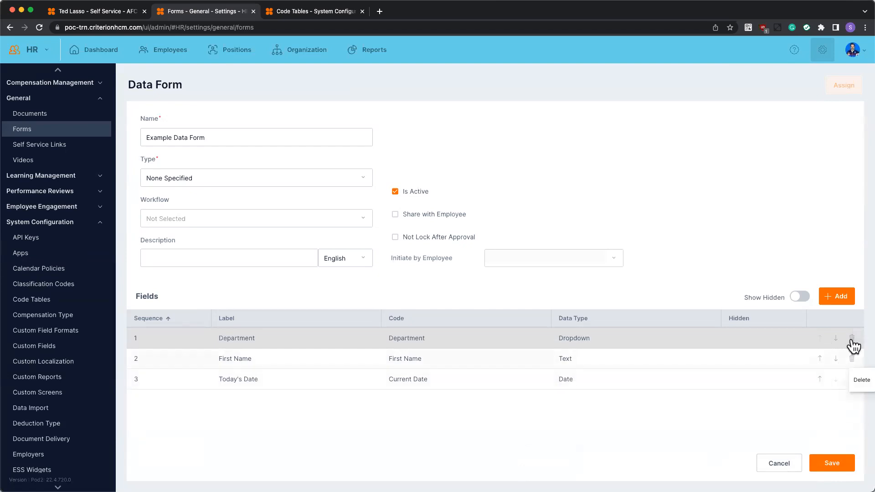
click(597, 340)
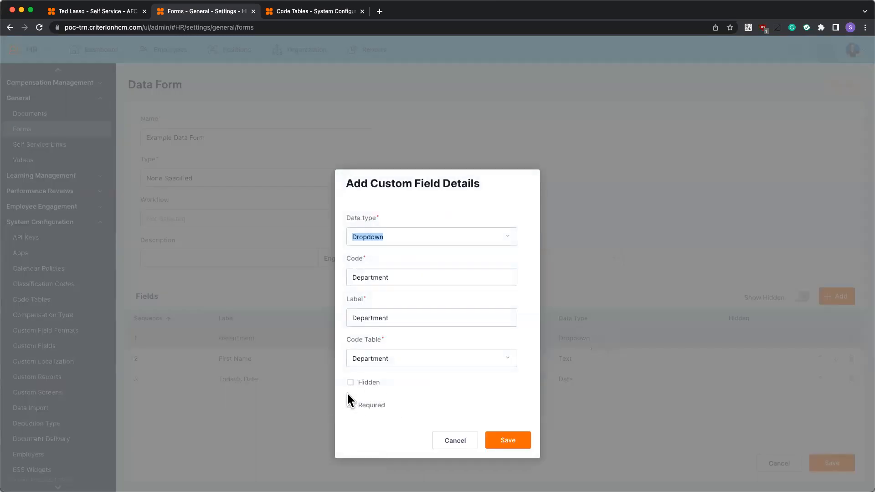
click(453, 442)
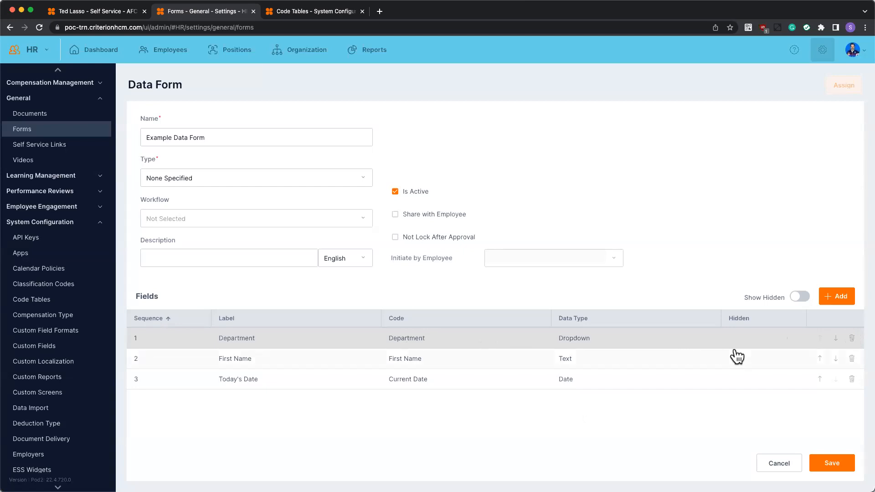
Mark the Department field as hidden and save its details.
click(801, 296)
click(801, 297)
click(611, 344)
click(371, 382)
click(495, 446)
Show the hidden fields, make the Department field unhidden again, and save the data form.
click(801, 297)
click(732, 340)
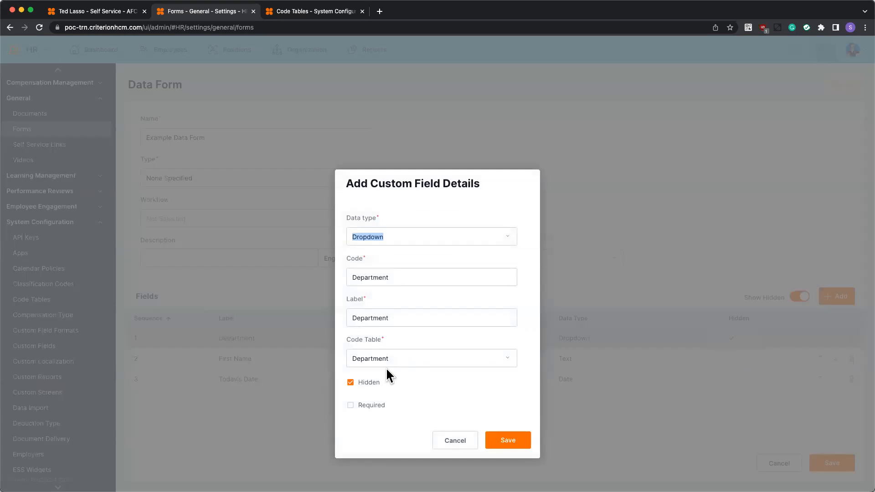
click(367, 382)
click(504, 440)
click(824, 466)
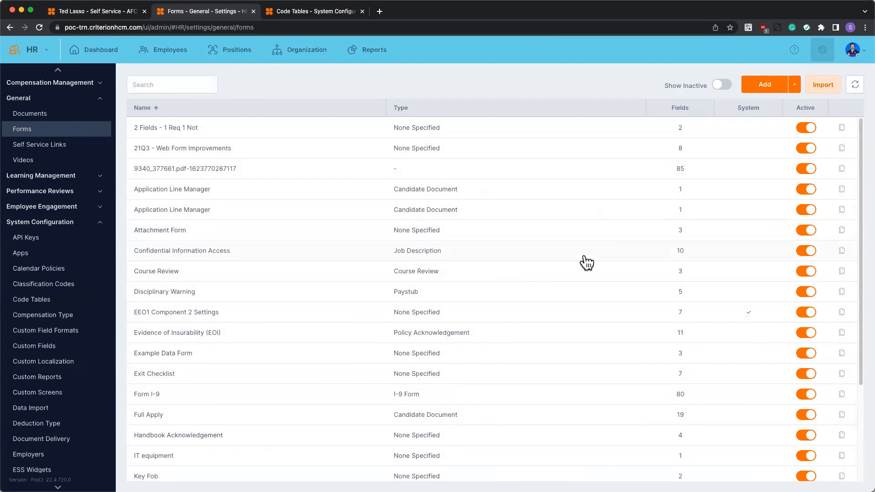
Open the Handbook Acknowledgement form and start assigning it with the Forms workflow.
scroll(435, 433, down, 1)
click(437, 436)
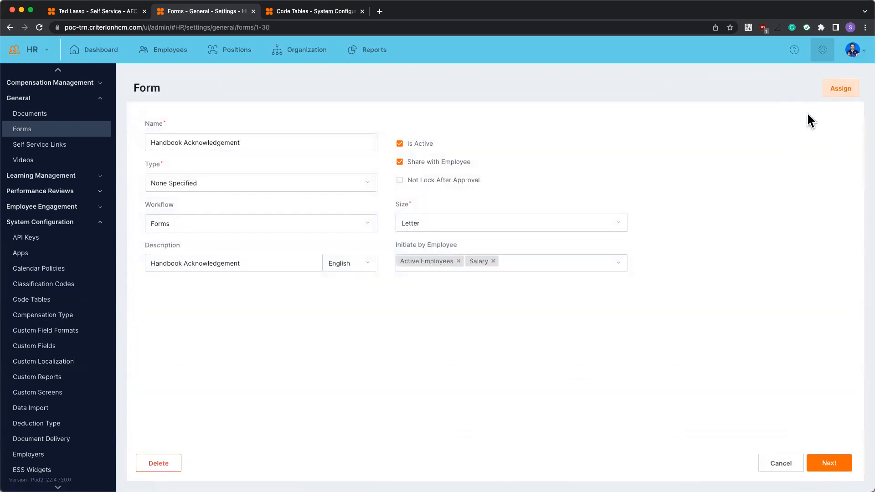
click(833, 87)
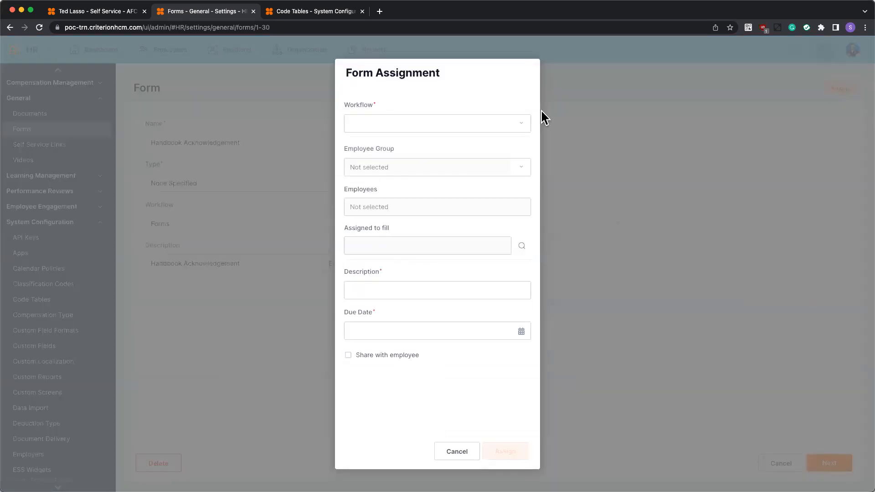
click(516, 124)
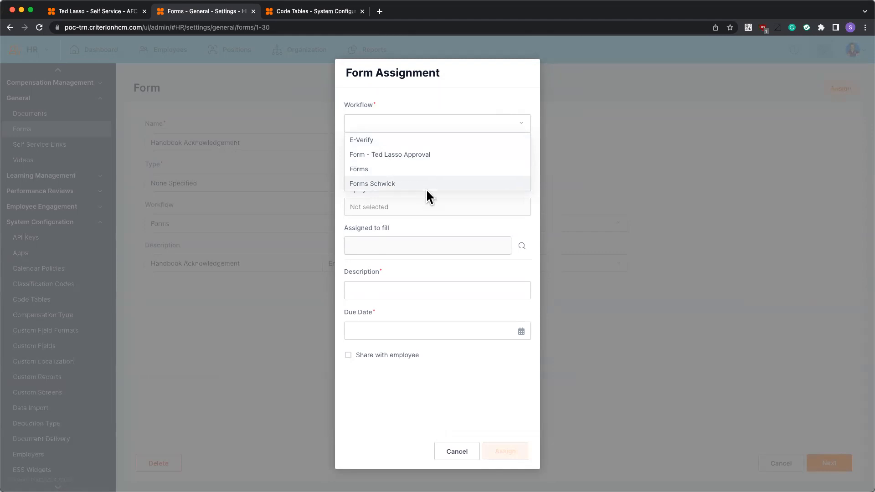
click(431, 171)
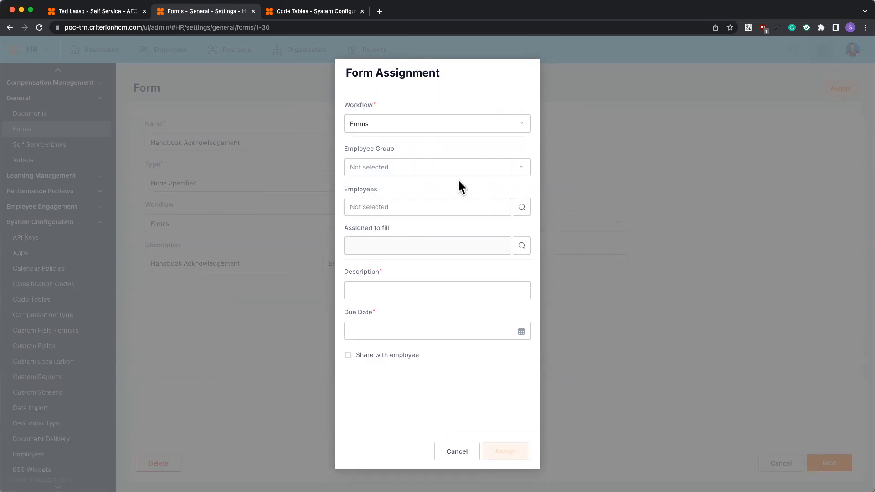
Look through the employee groups available for the assignment without choosing one.
click(521, 167)
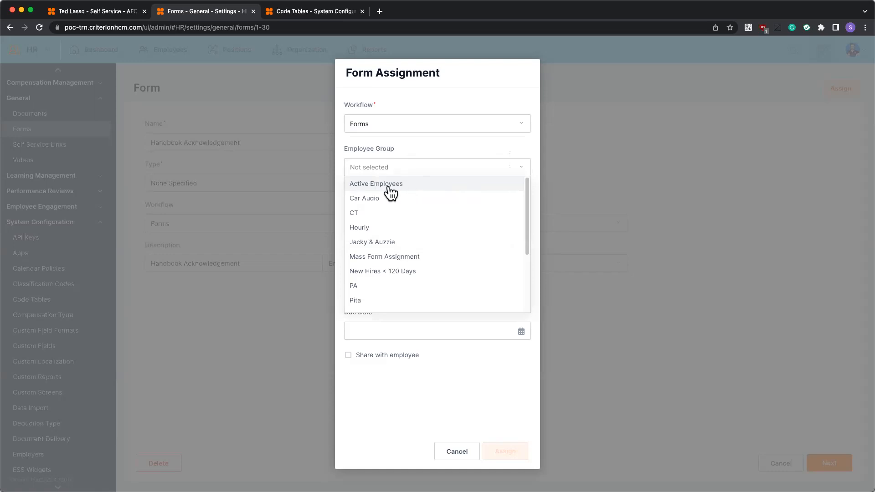
scroll(390, 194, down, 5)
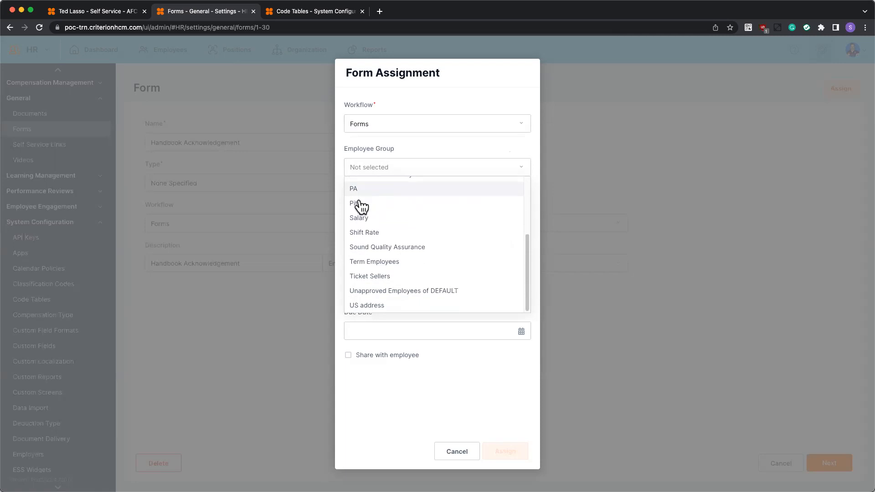
click(398, 405)
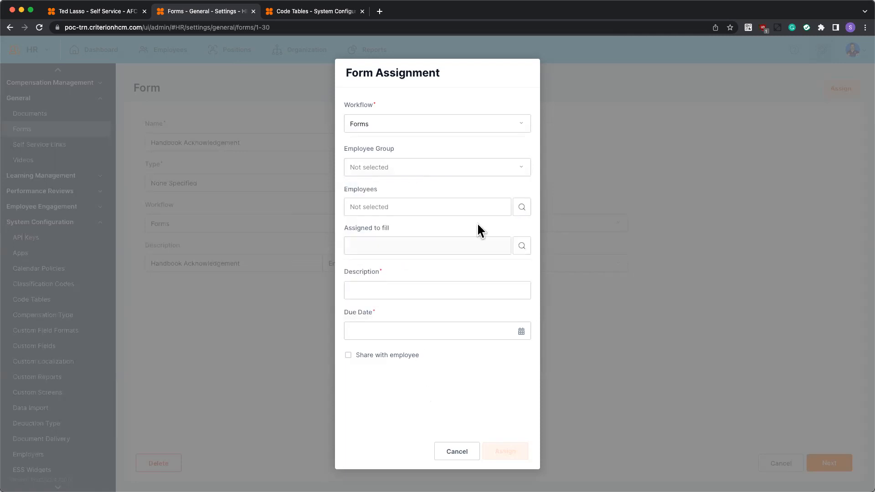
Select the Manager and the Assistant Manager as the employees for the form assignment.
click(522, 207)
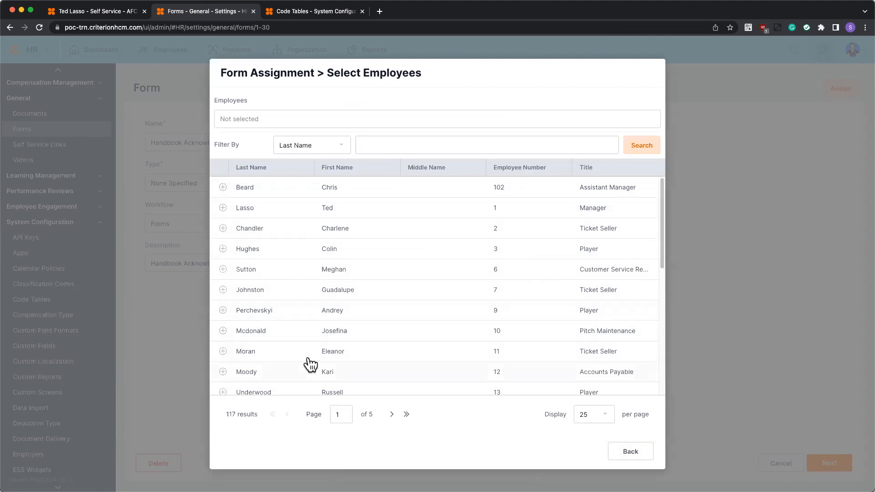
click(222, 208)
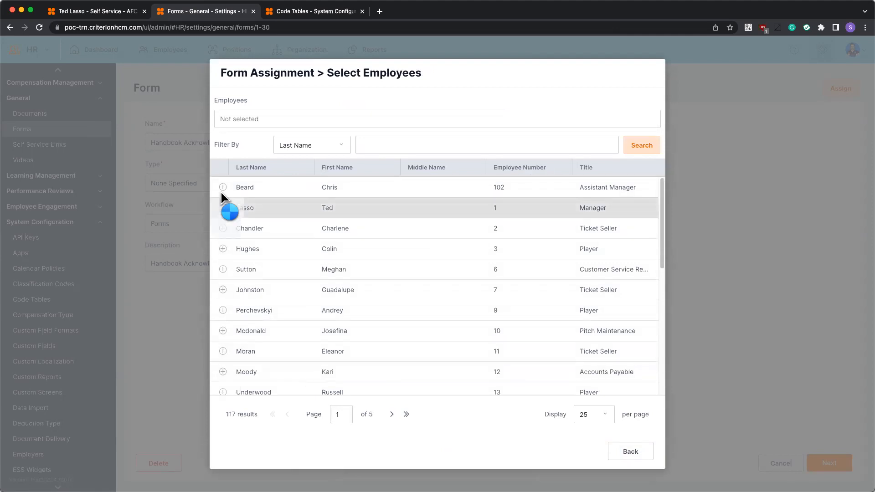
click(222, 186)
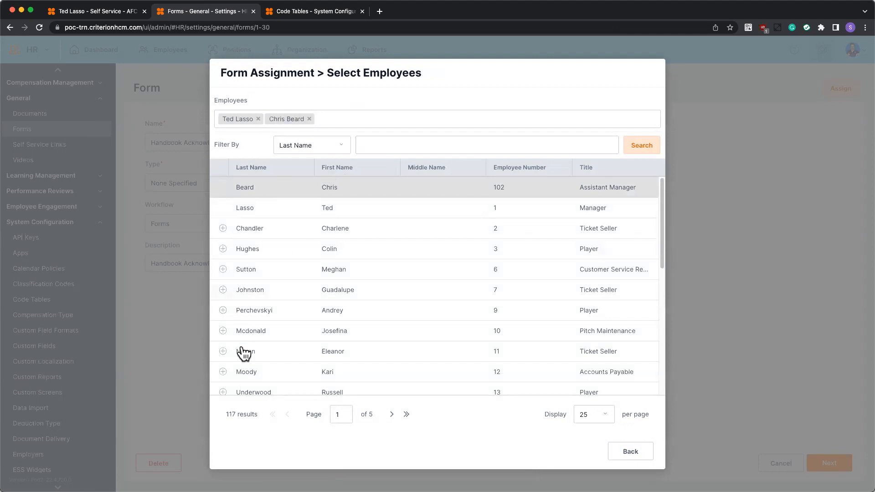
scroll(244, 367, down, 1)
scroll(326, 197, up, 1)
click(631, 451)
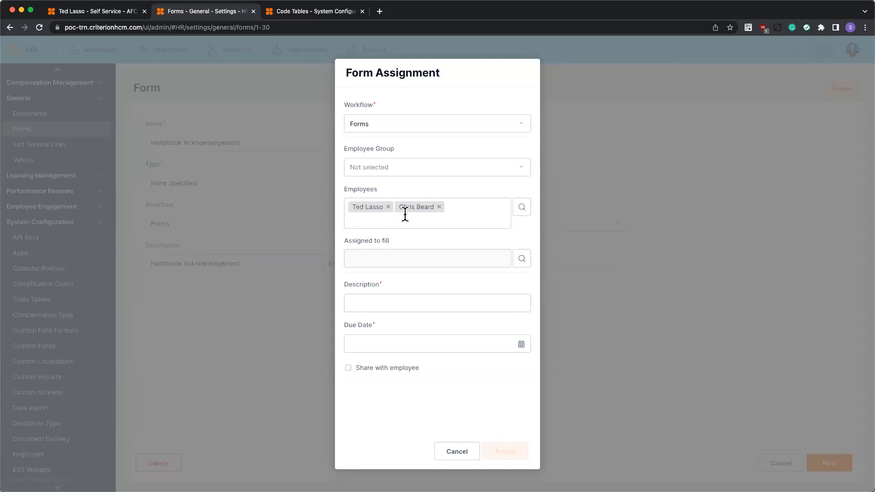
Describe the assignment as "Handbook Acknowledgement" with due date 03/03/2023, share it with the employee, leave the filler unset, and assign it.
click(521, 258)
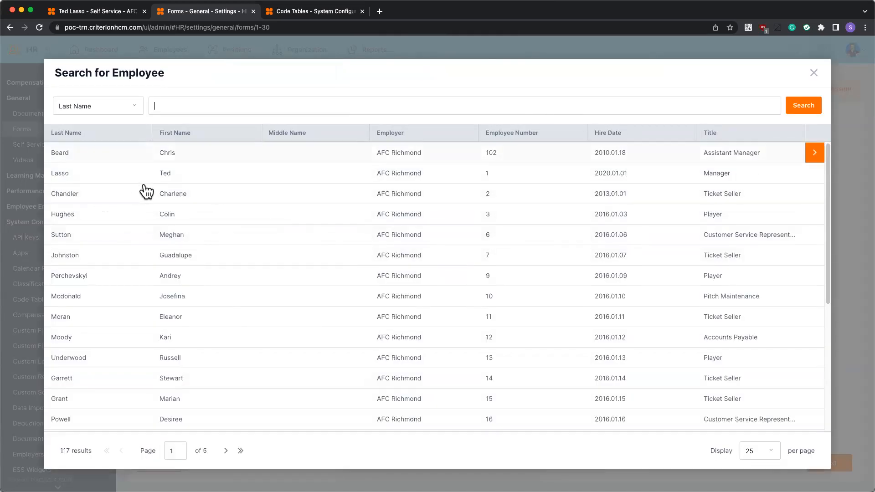
click(812, 74)
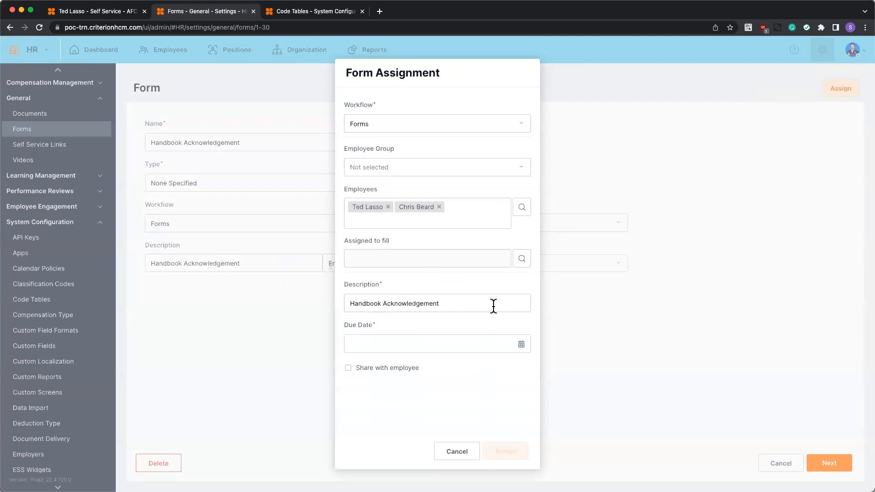
click(522, 347)
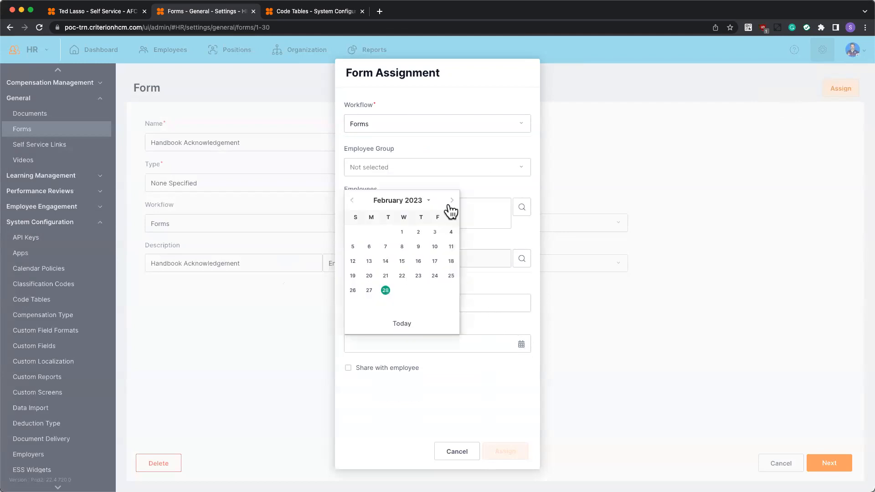
click(451, 203)
click(435, 232)
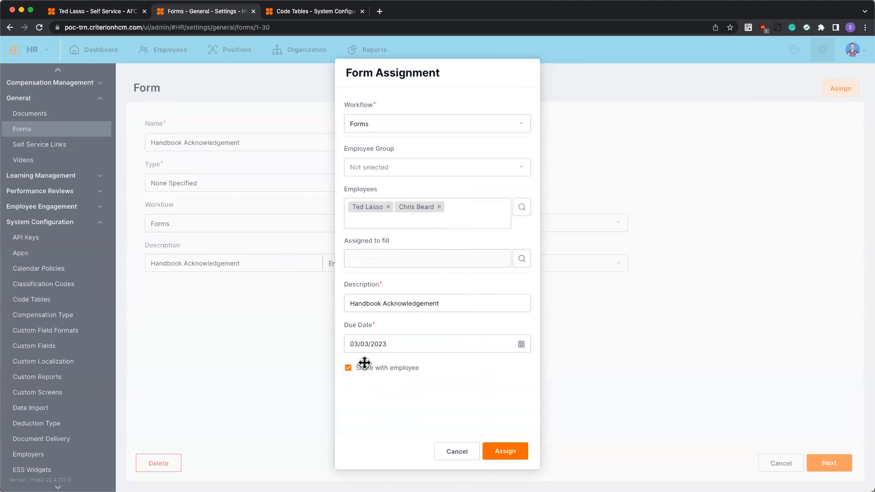
click(499, 451)
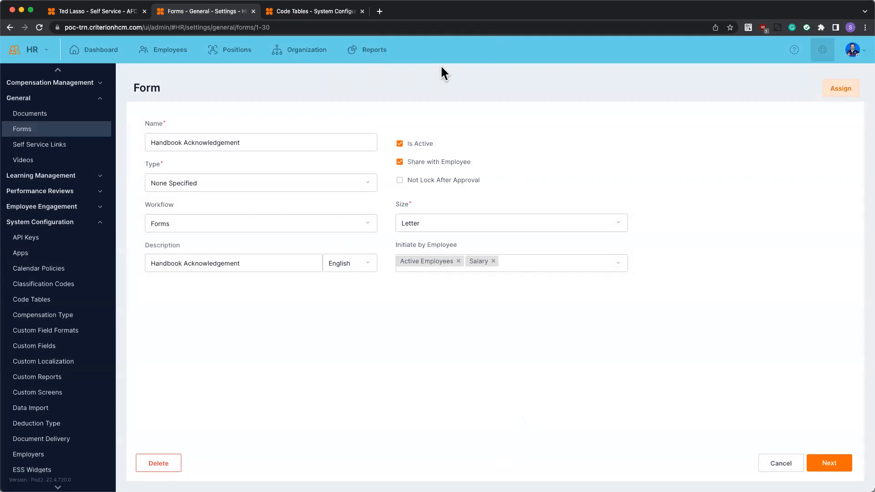
Switch to the employee self-service dashboard, reload it, and check the Form tasks for the assigned form.
click(94, 12)
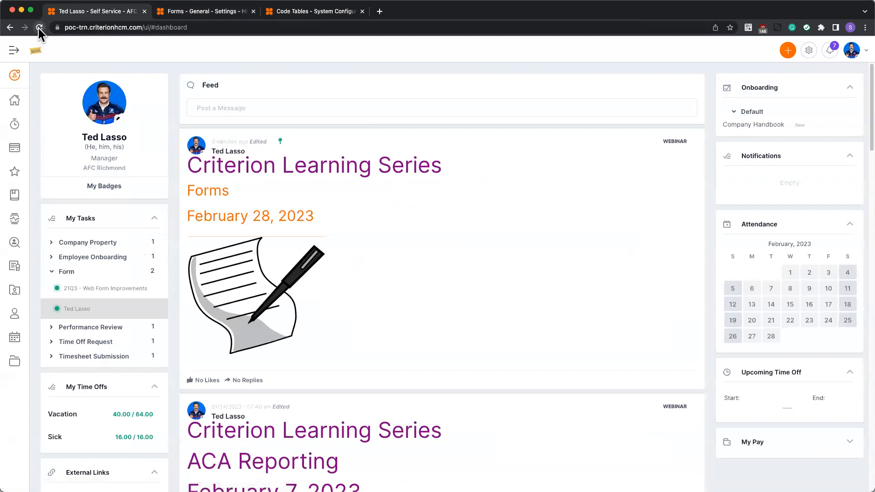
click(40, 27)
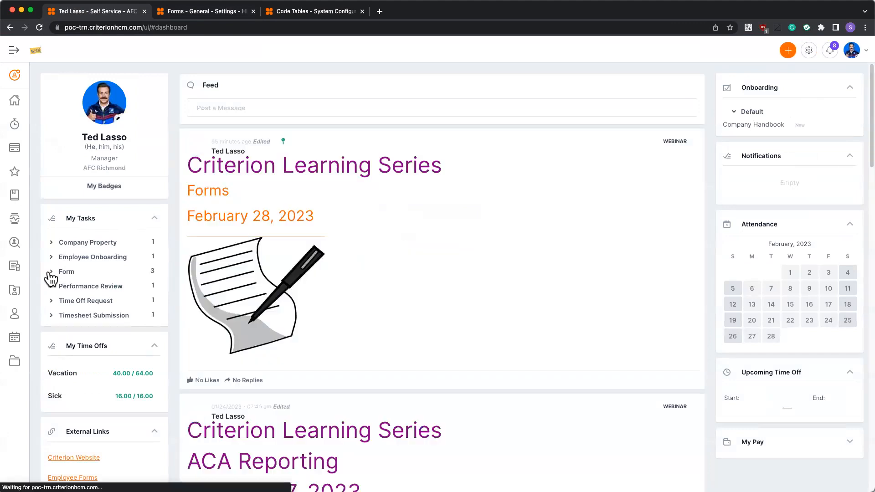
click(52, 272)
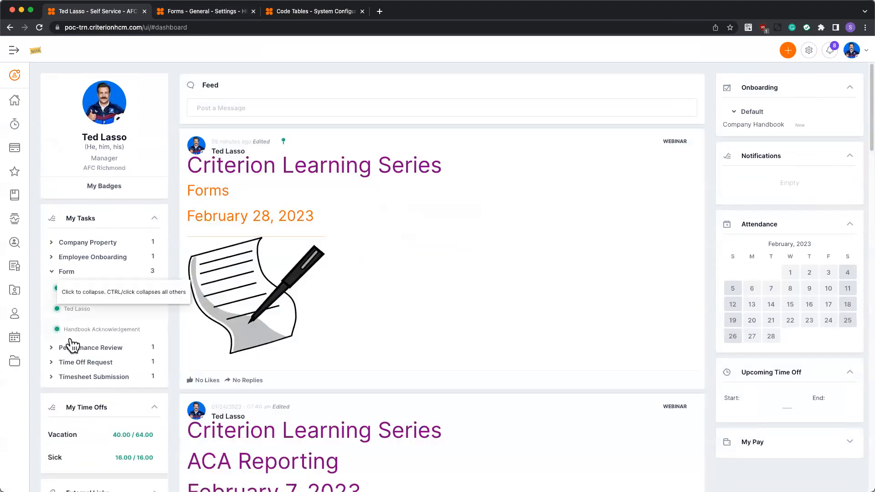
Open the assigned Handbook Acknowledgement task, set today's date to 02/28/2023, and sign the signature box freehand.
click(93, 330)
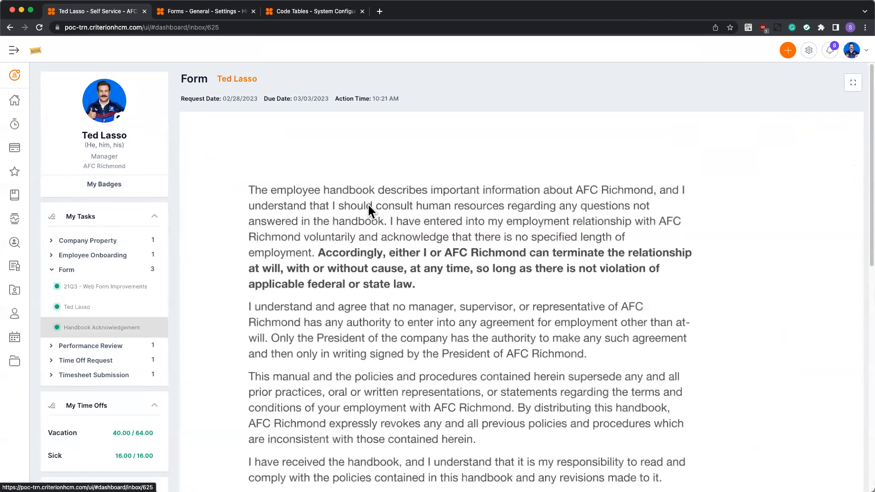
scroll(367, 203, down, 4)
scroll(368, 201, down, 3)
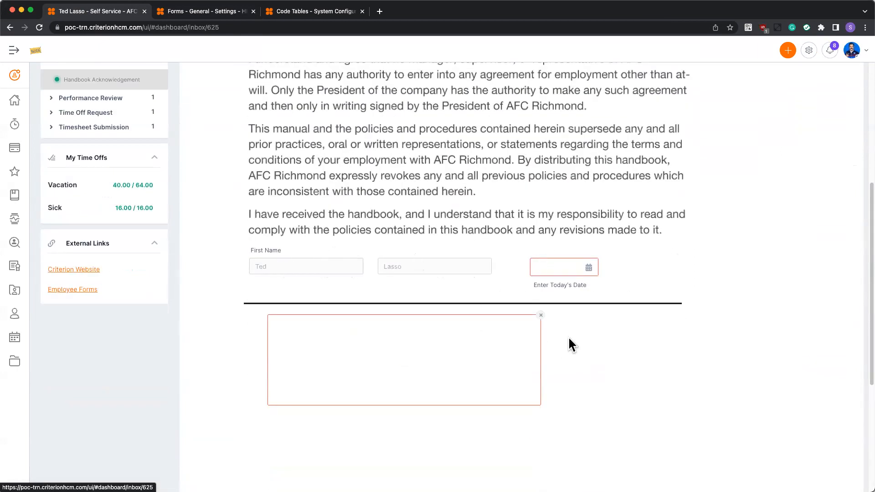
click(594, 274)
click(572, 377)
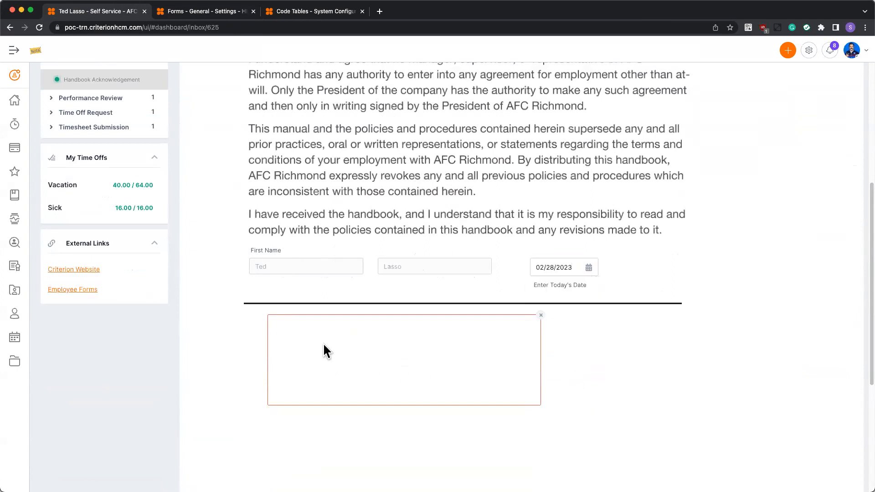
drag(325, 364, 360, 363)
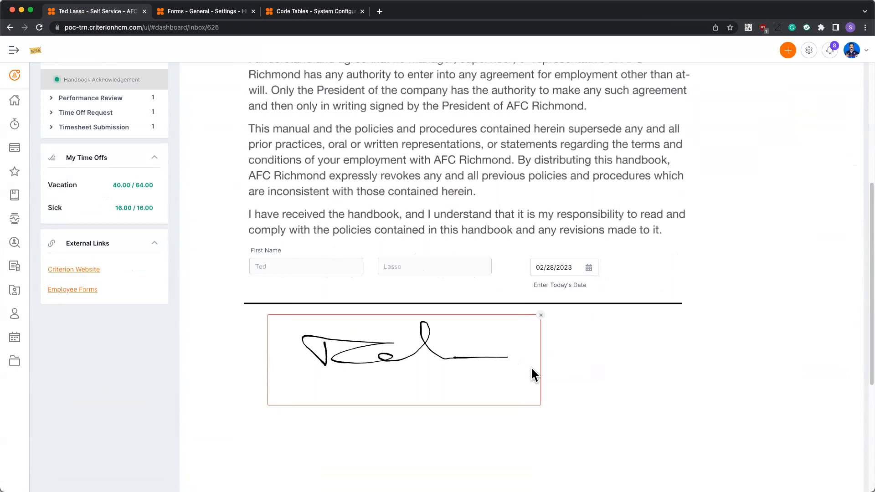
Review the signed Handbook Acknowledgement and submit it, confirming the submission.
scroll(524, 368, down, 5)
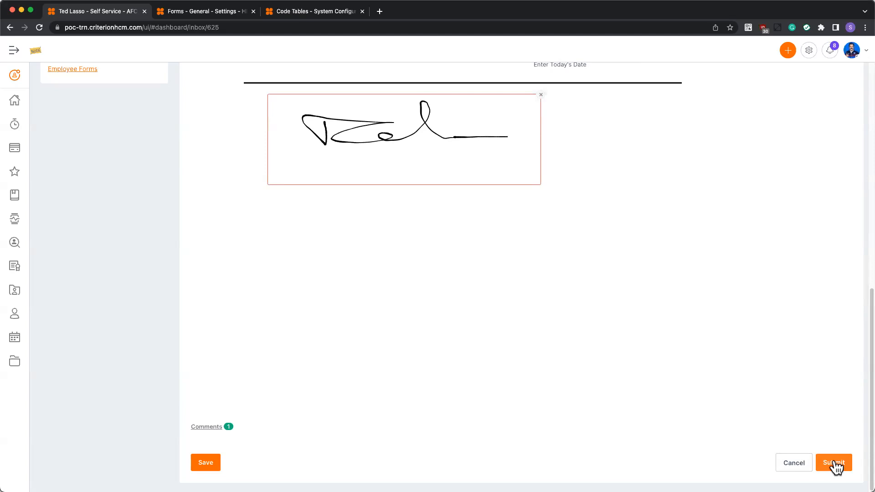
scroll(779, 398, up, 5)
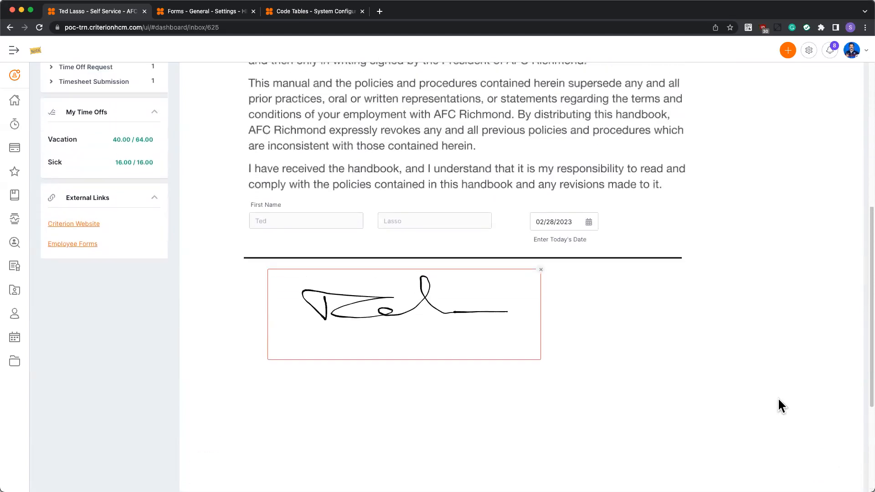
scroll(804, 455, down, 5)
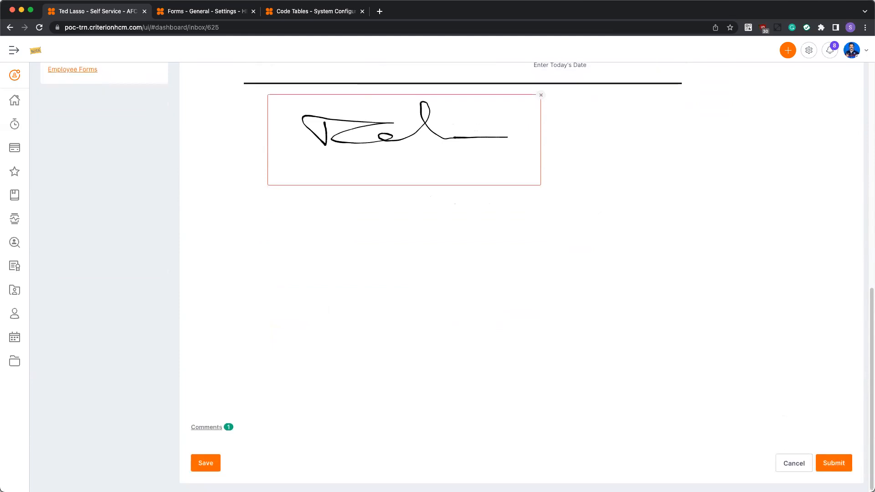
click(832, 463)
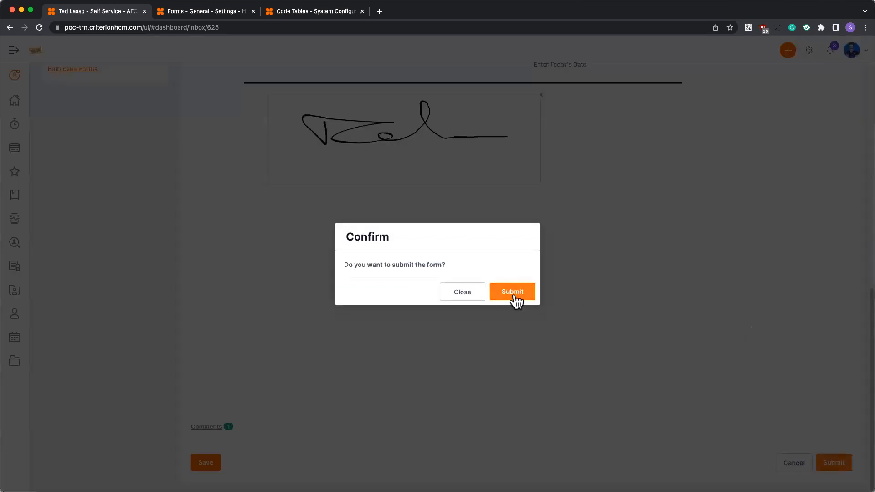
click(514, 292)
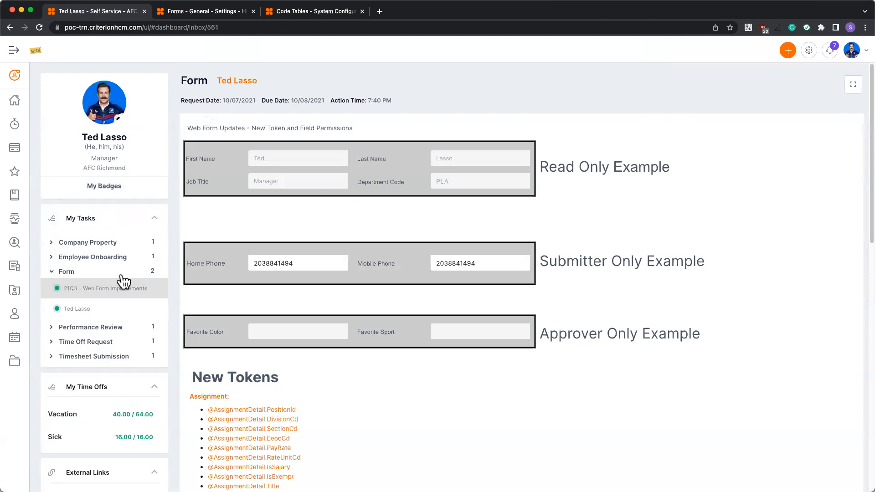
Open the employee's self-service Forms list and check the Handbook Acknowledgement's Initiate by Employee groups in the HR form settings.
click(8, 101)
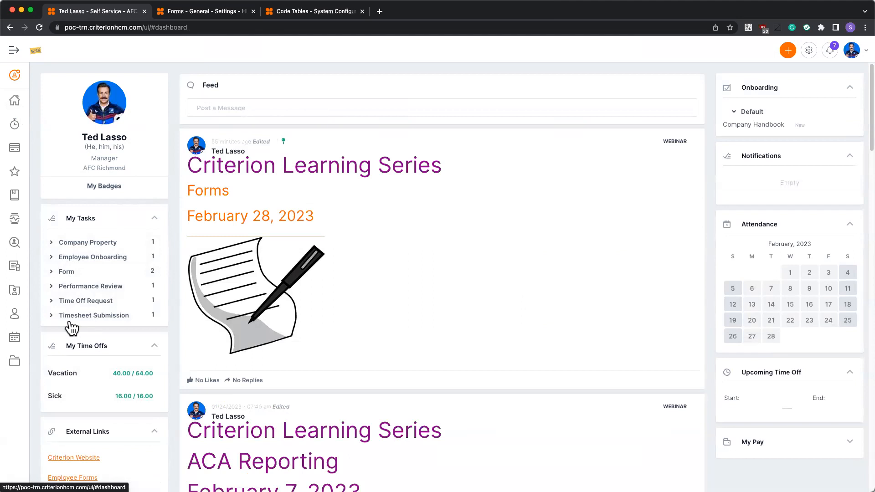
click(15, 363)
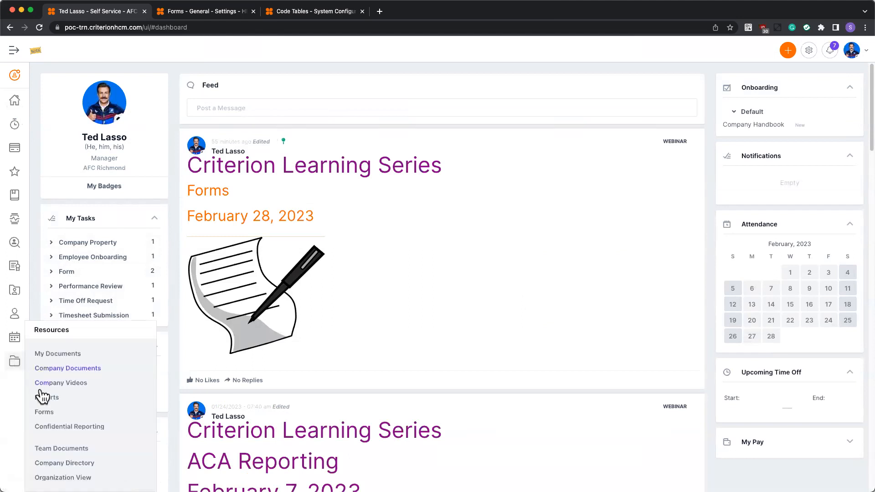
click(47, 410)
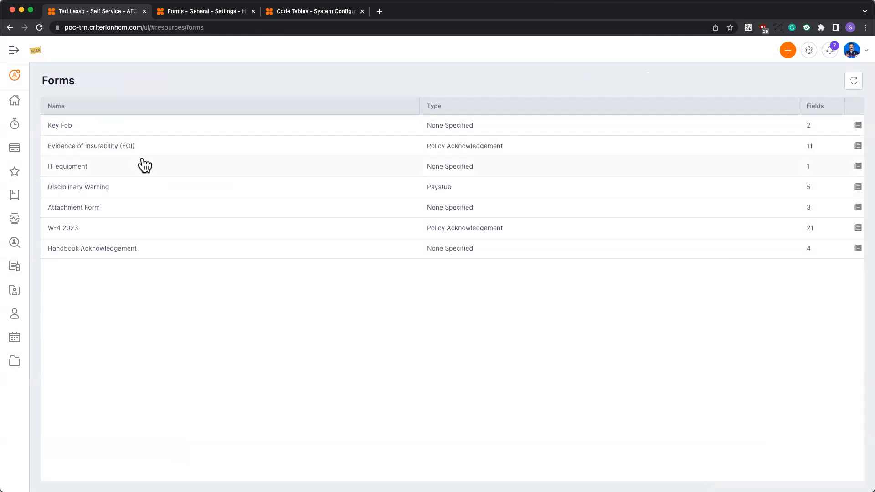
click(197, 12)
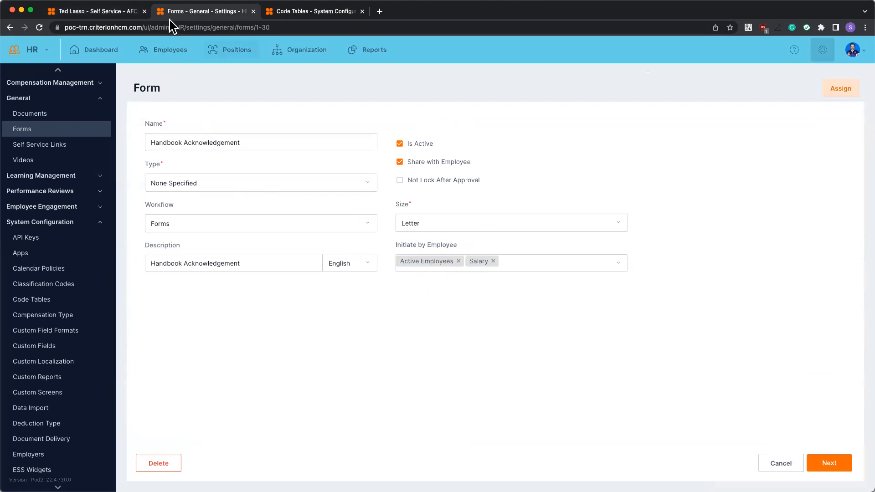
click(108, 12)
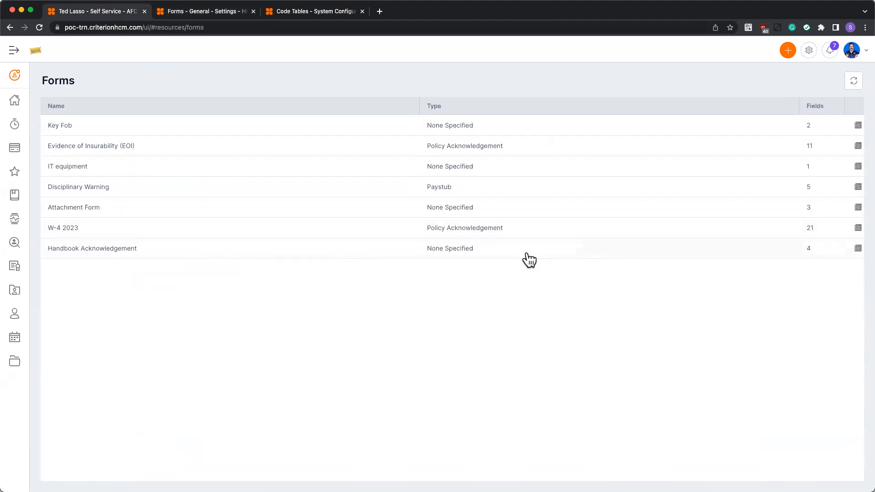
Self-assign the Handbook Acknowledgement form from the Forms list with the description "Handbook" and due date 02/28/2023.
click(858, 250)
click(468, 247)
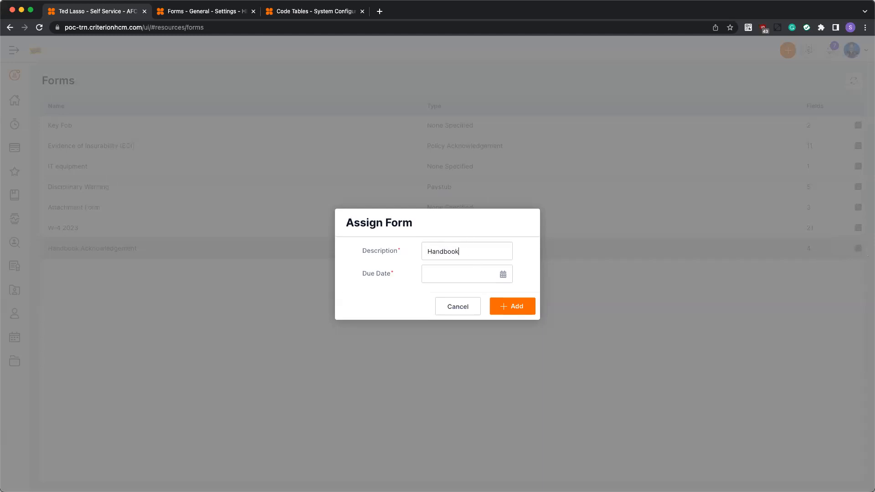
click(504, 276)
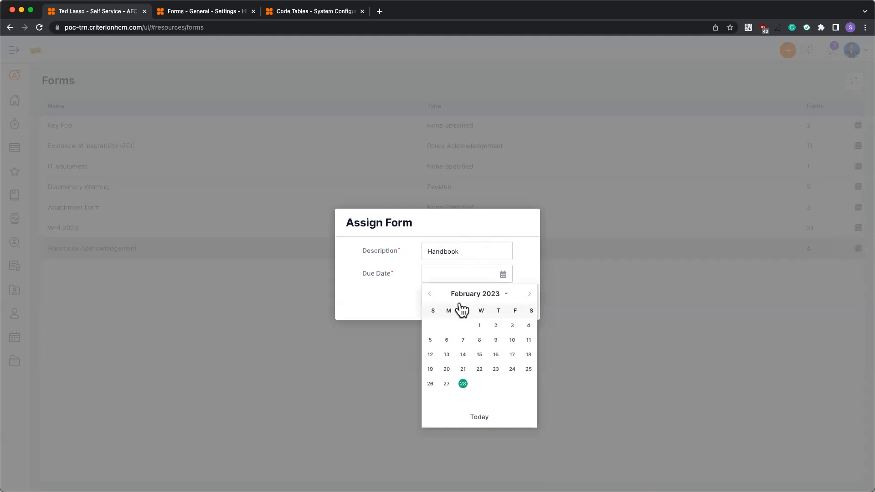
click(462, 384)
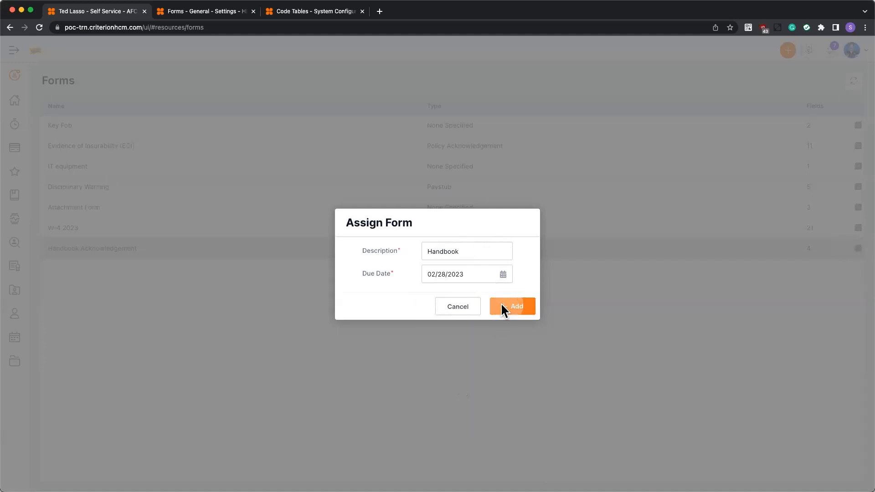
click(502, 303)
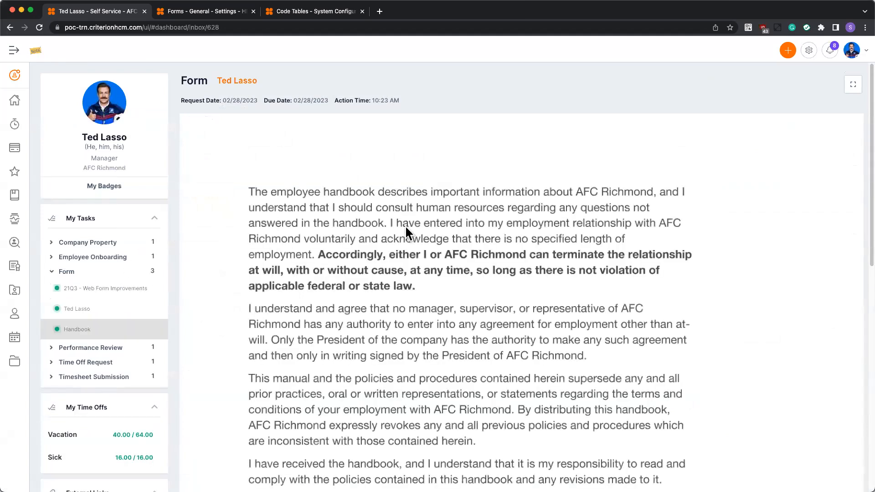
Date the self-initiated Handbook form 02/28/2023, sign it freehand, and submit it.
scroll(406, 227, down, 10)
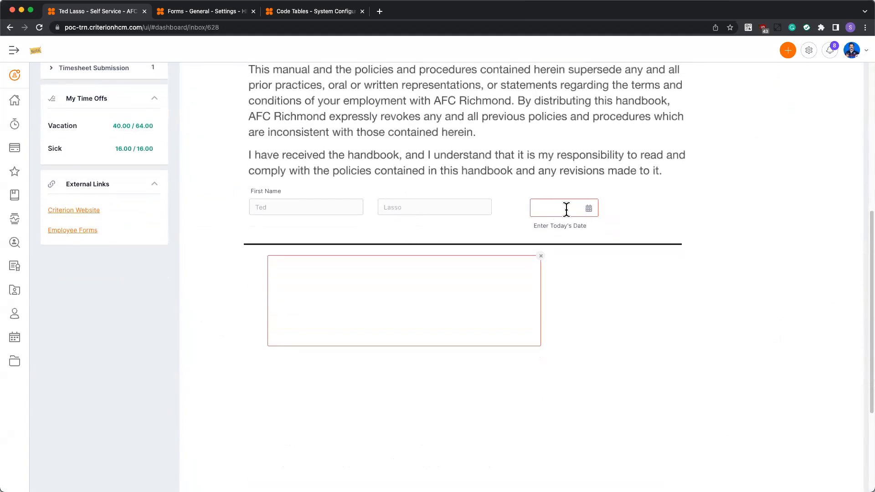
click(589, 209)
click(572, 318)
drag(427, 308, 448, 313)
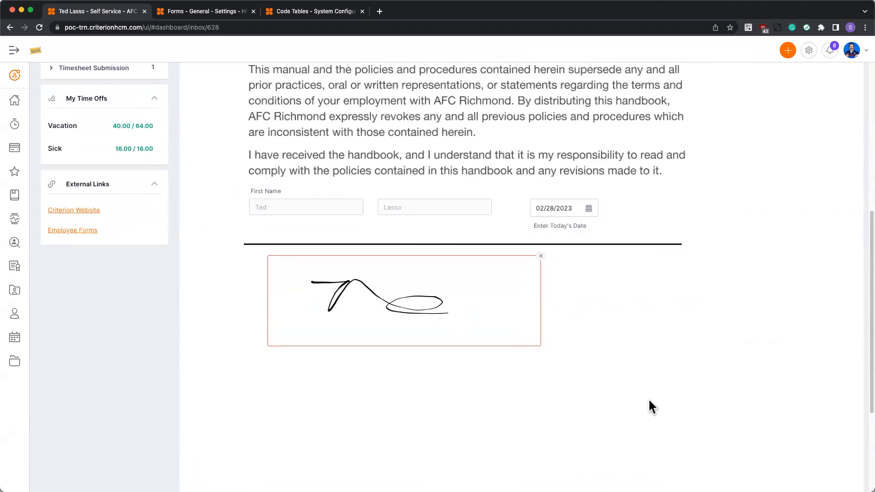
scroll(649, 399, down, 3)
click(834, 472)
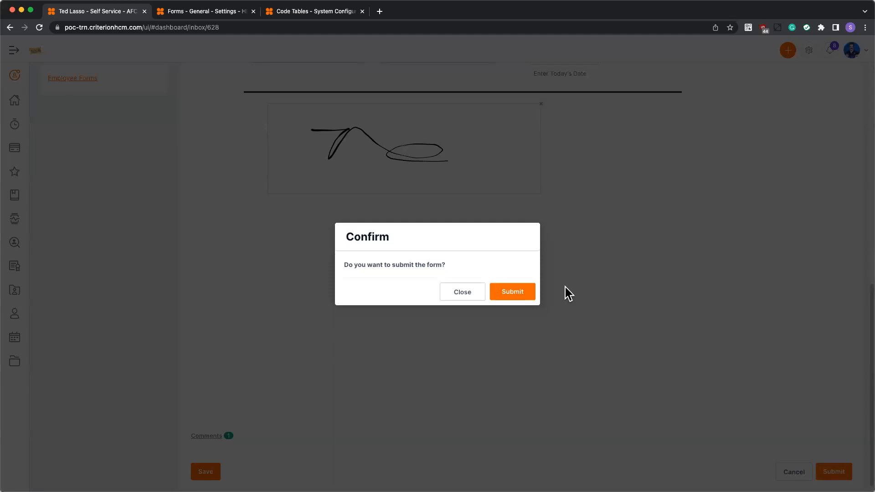
click(529, 291)
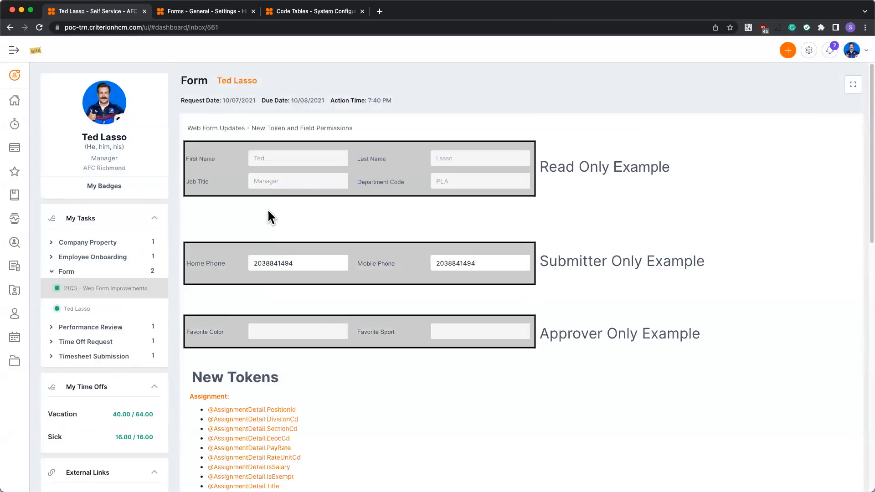
Return to the self-service dashboard, then switch to the HR settings and open the system's Workflows, discarding unsaved form changes.
click(18, 103)
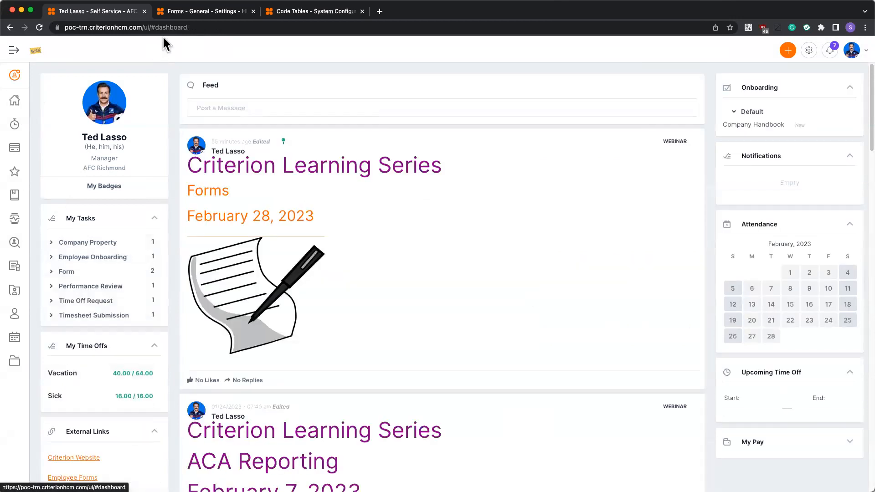
click(205, 11)
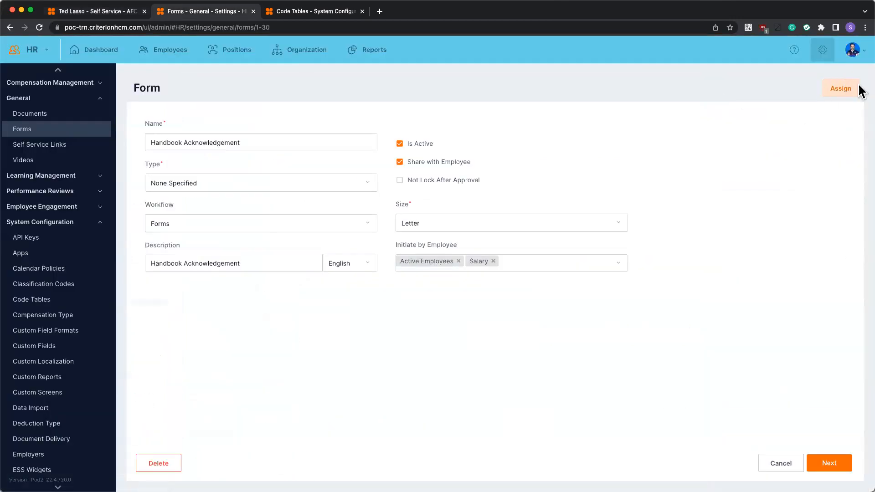
click(99, 222)
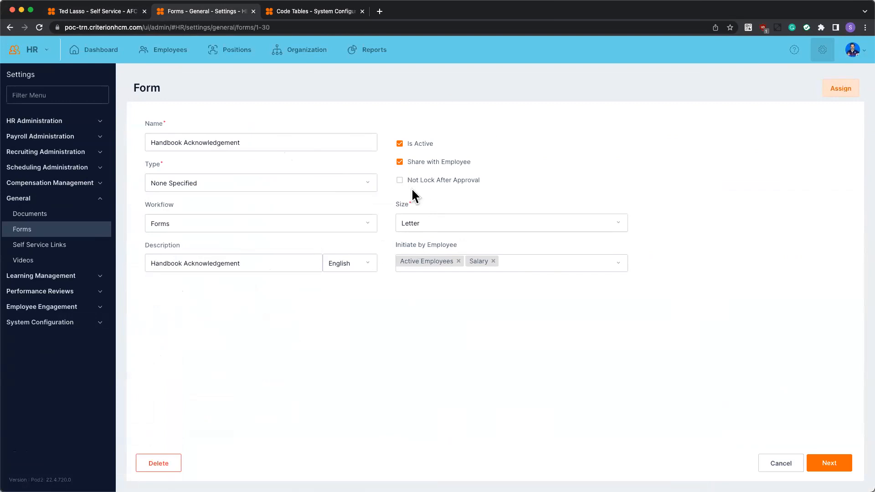
click(98, 325)
scroll(94, 360, down, 5)
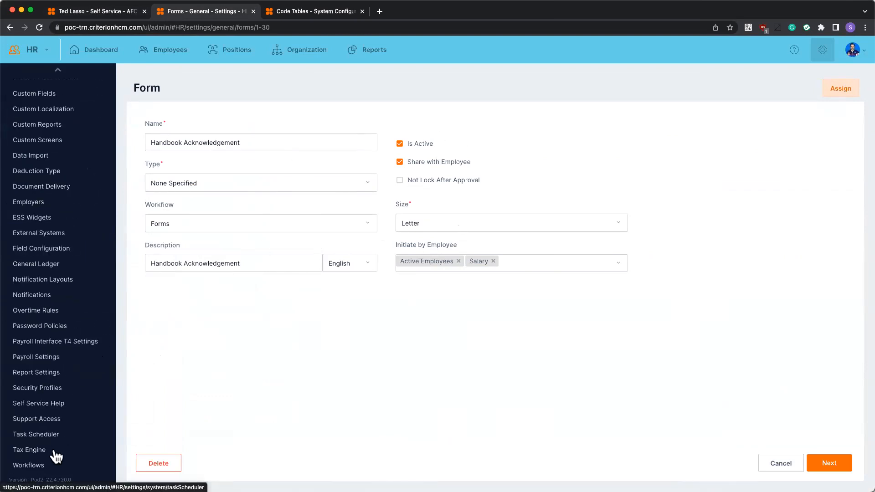
click(45, 465)
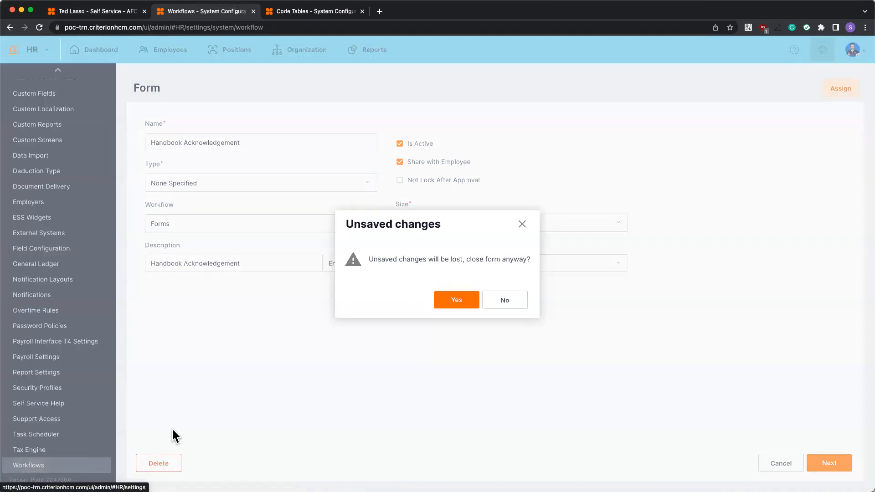
click(456, 299)
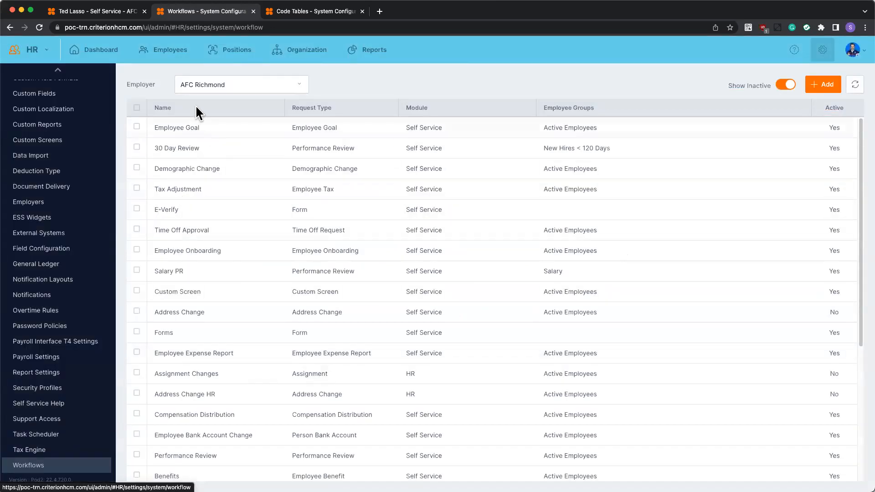
List only the active workflows sorted by name and open the tracking log of the Forms workflow.
click(197, 107)
click(785, 85)
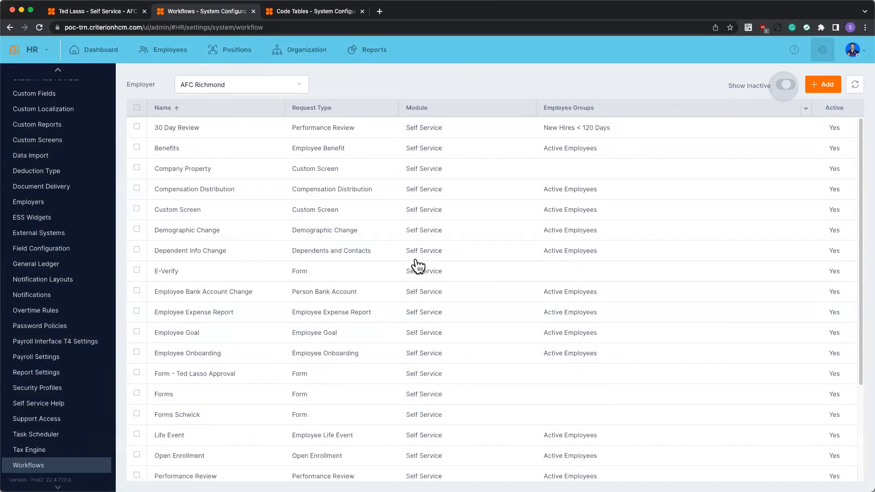
click(311, 393)
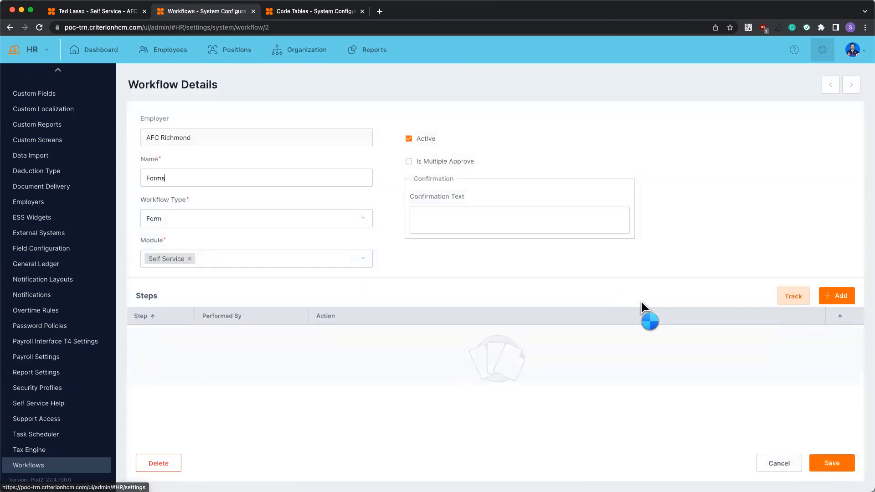
click(784, 378)
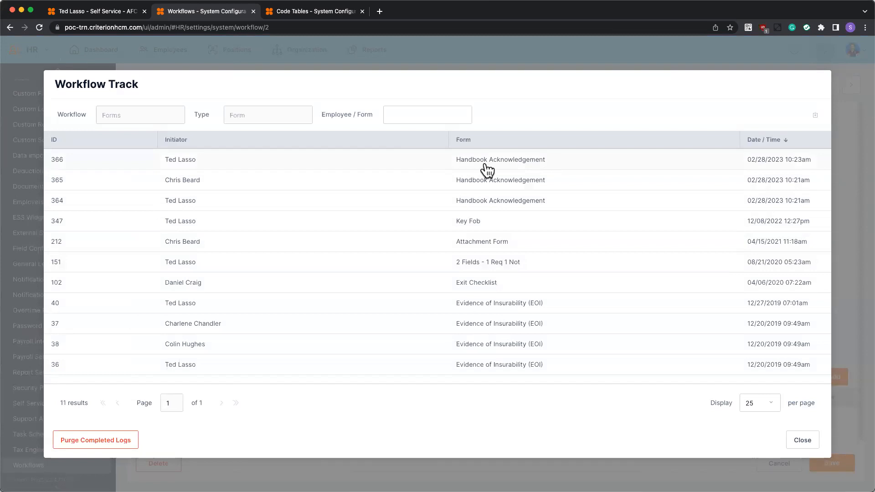
Complete the pending Approved step of Handbook Acknowledgement entry 364 with the description "demo" and return to the workflow track.
click(504, 202)
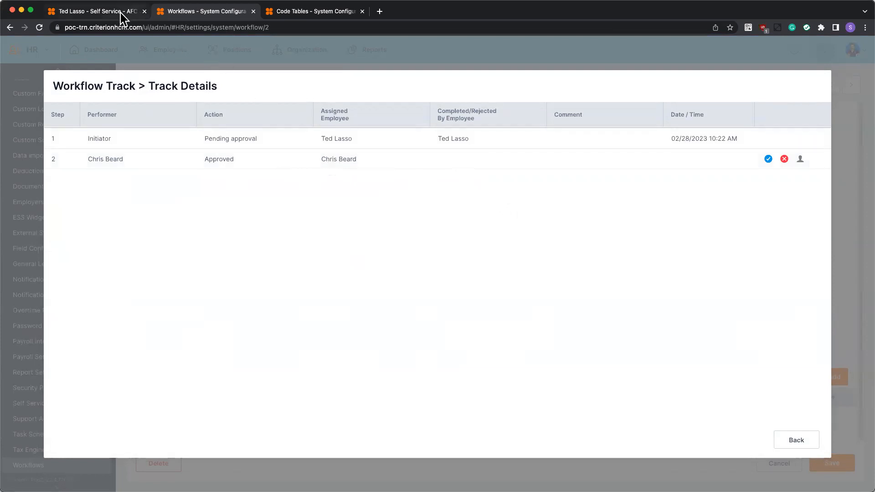
click(768, 160)
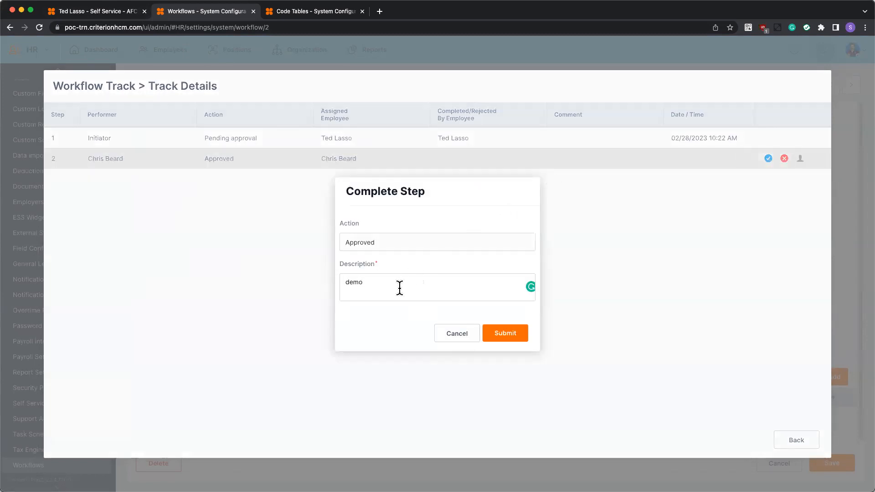
text(demo)
click(506, 335)
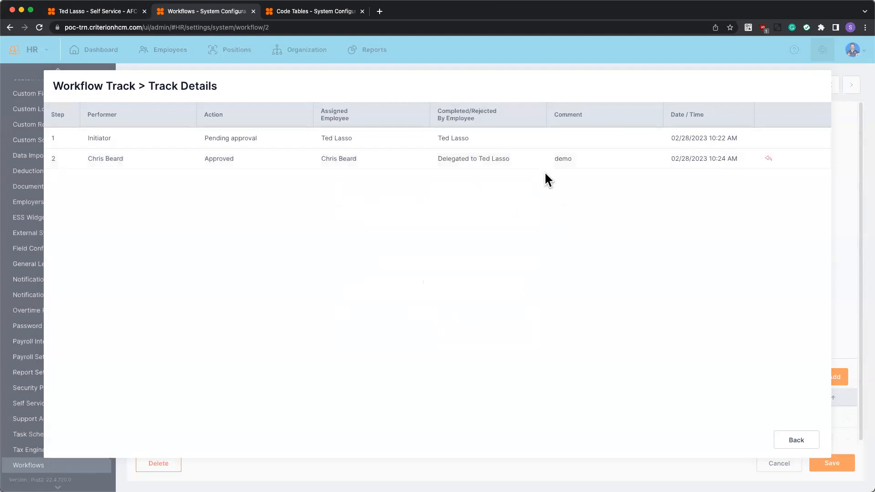
click(796, 440)
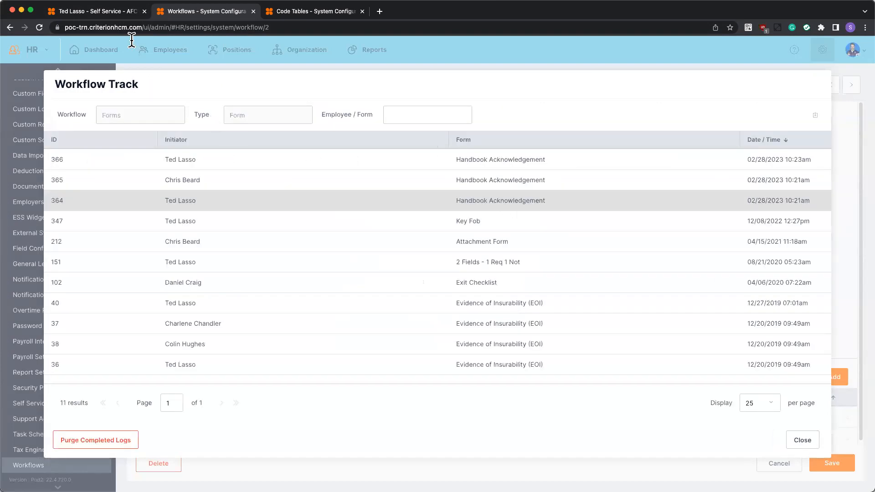
Return to employee self-service and list My Documents stored in the Default document location.
click(105, 14)
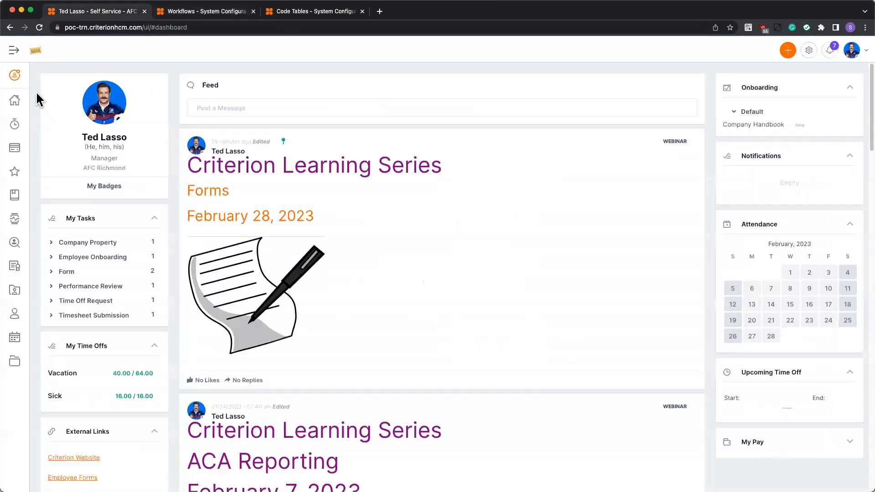
click(39, 27)
mouse_move(15, 363)
click(47, 356)
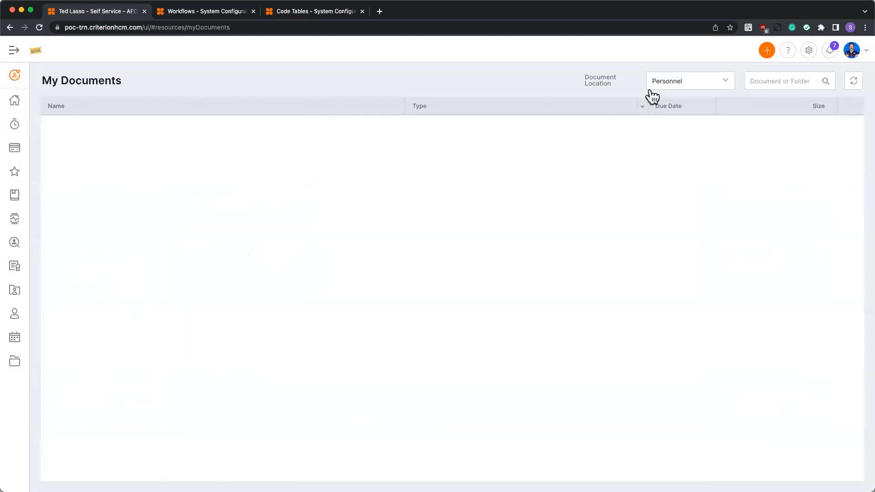
click(729, 82)
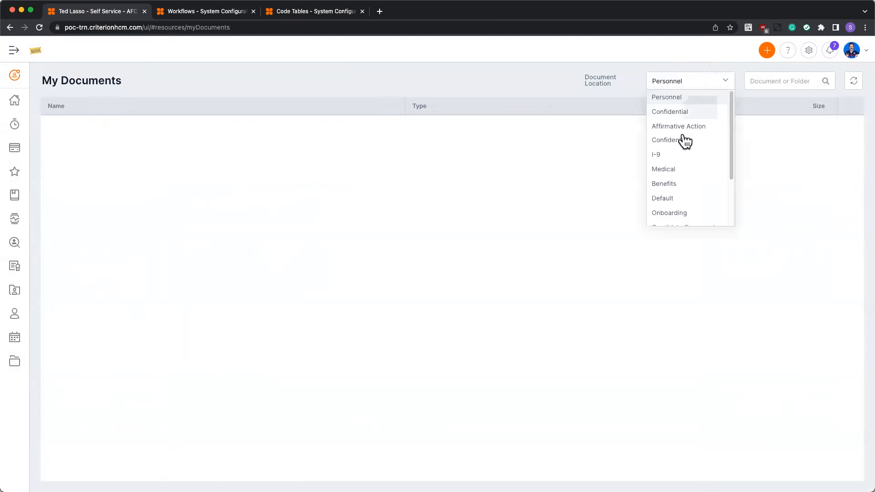
click(670, 198)
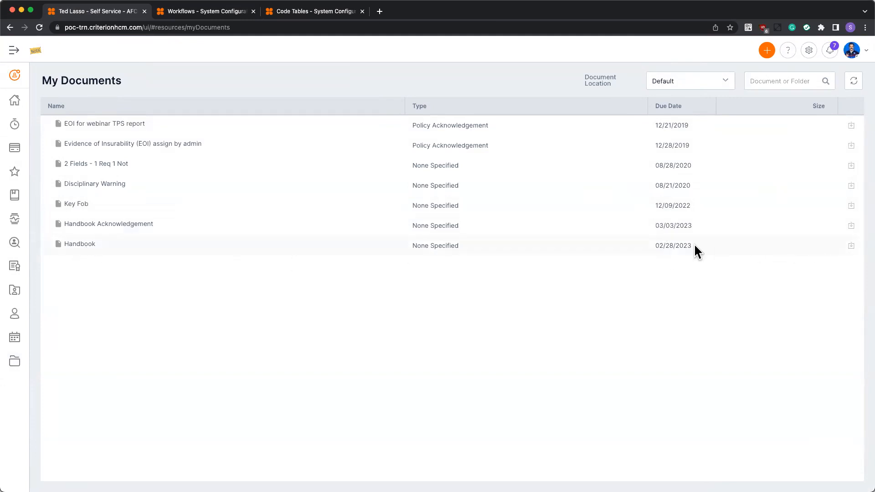
Open the completed Handbook document, review it down to the signature, and close it.
click(624, 247)
scroll(411, 246, down, 10)
scroll(381, 265, down, 5)
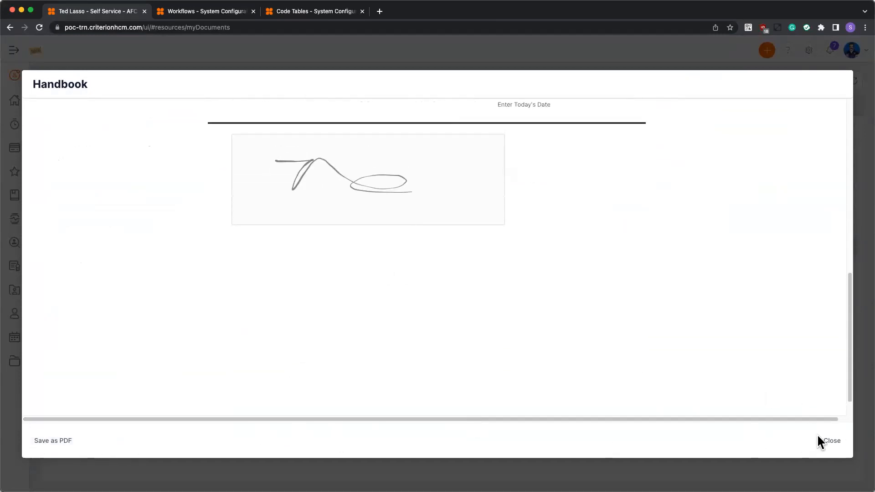
click(831, 442)
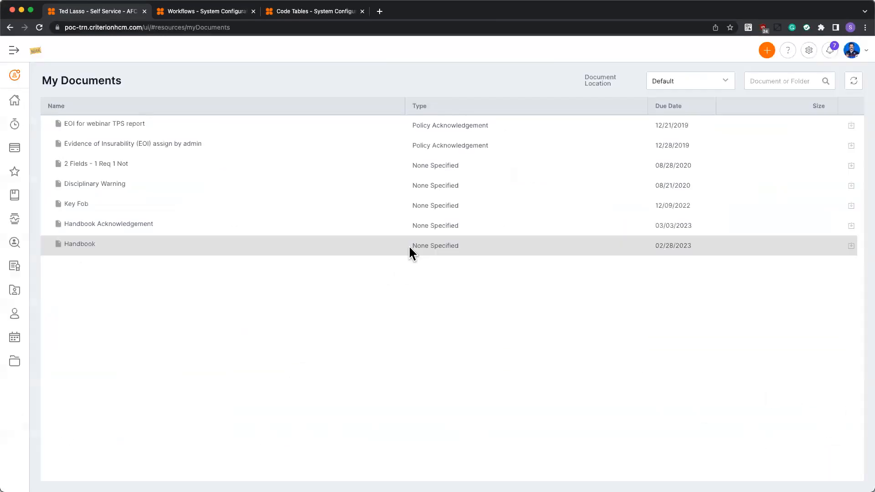
Review the date and signature on the completed Handbook Acknowledgement document and close it.
click(435, 223)
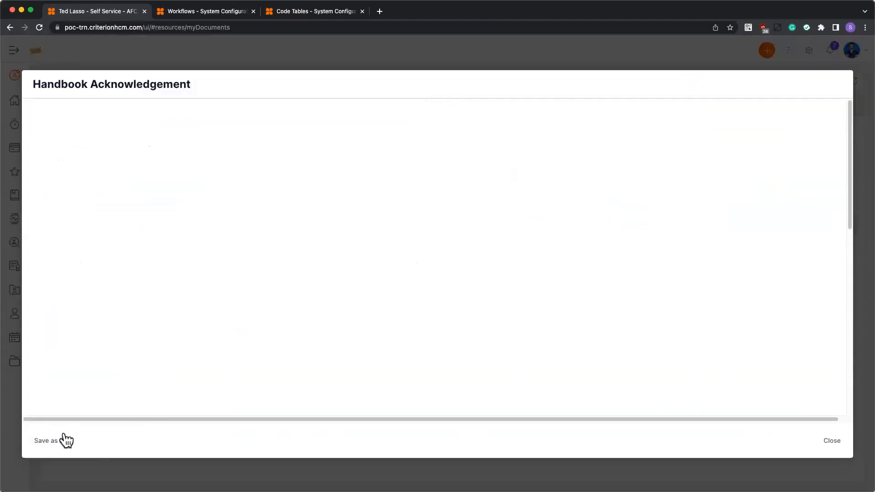
scroll(362, 277, down, 10)
scroll(374, 255, down, 1)
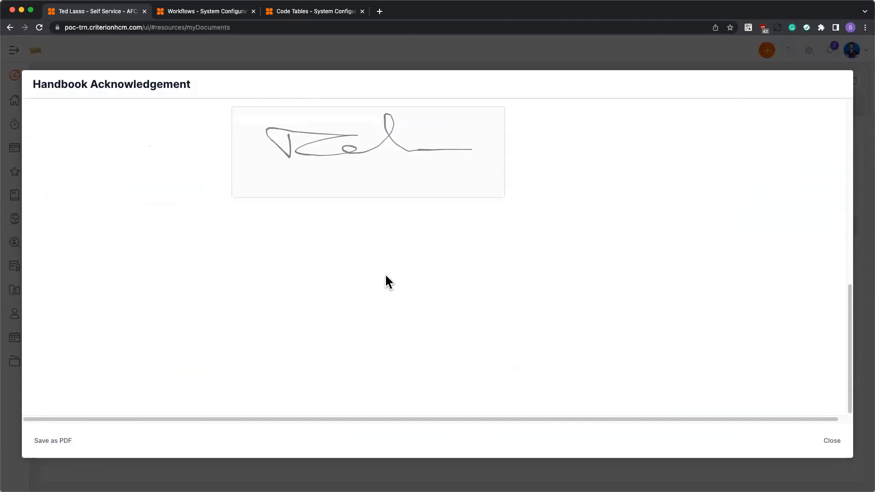
scroll(385, 277, up, 1)
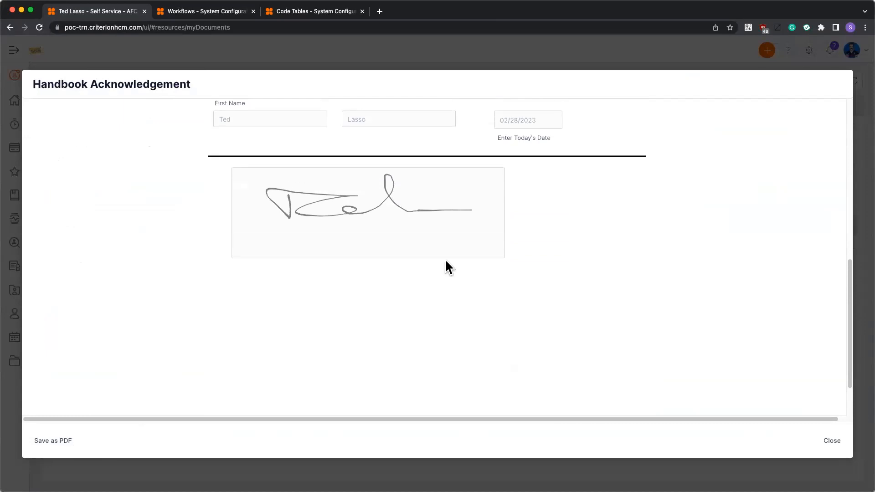
click(833, 441)
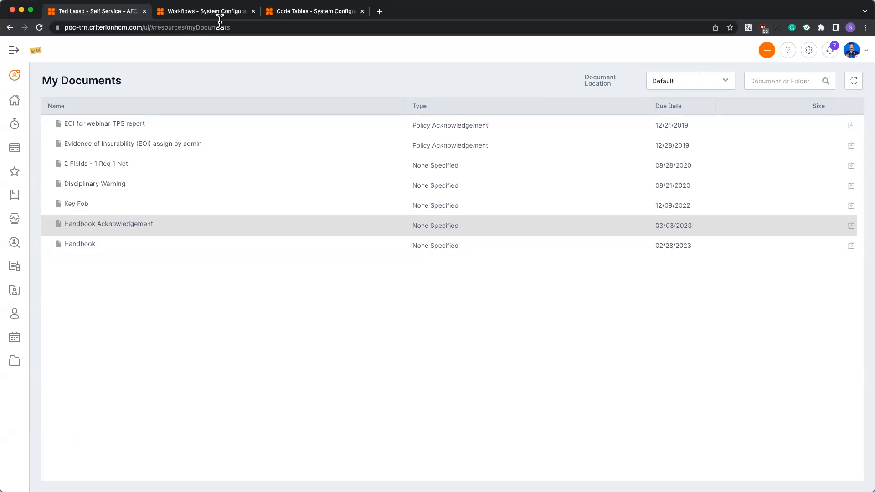
Show the Document Location Type code table, then list the document locations offered in self-service My Documents for comparison.
click(294, 17)
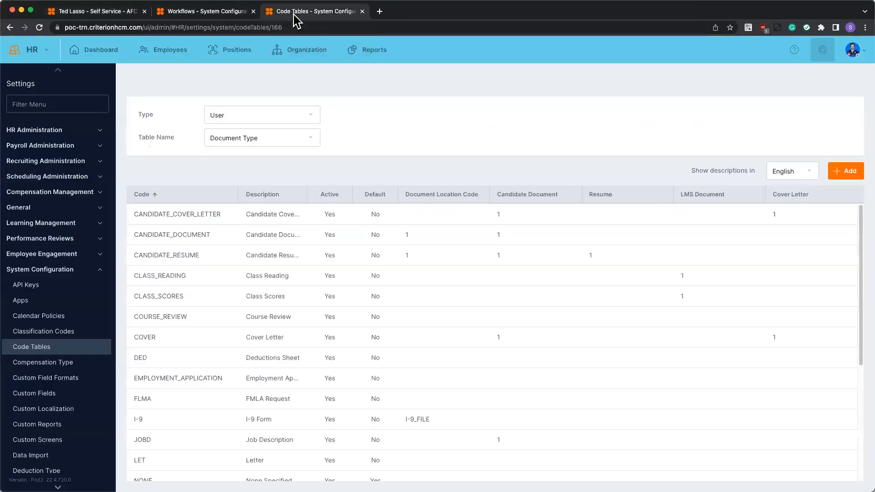
click(270, 139)
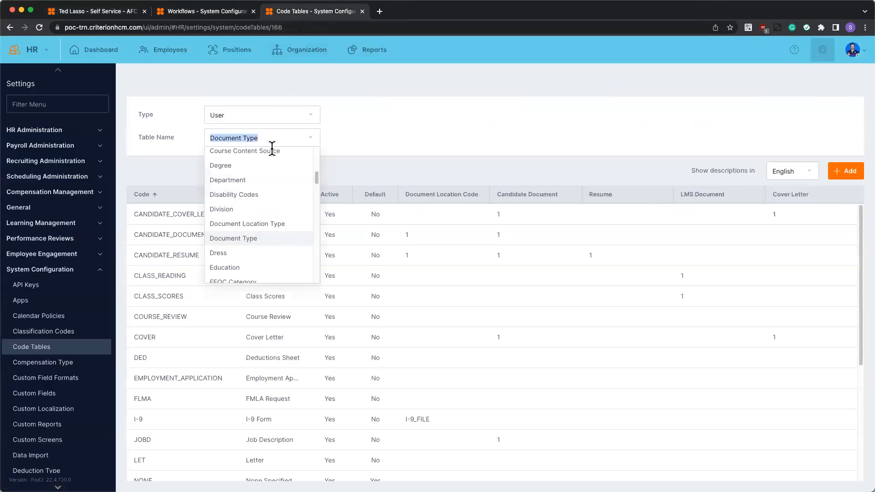
click(273, 225)
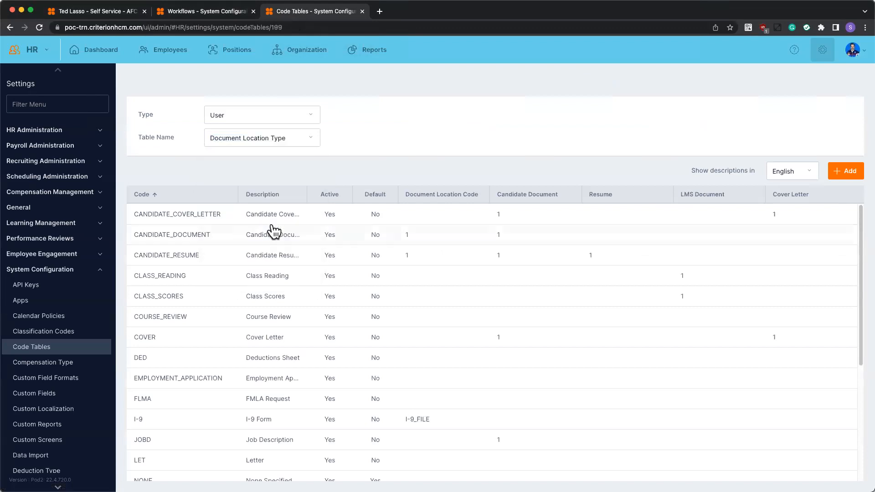
click(94, 11)
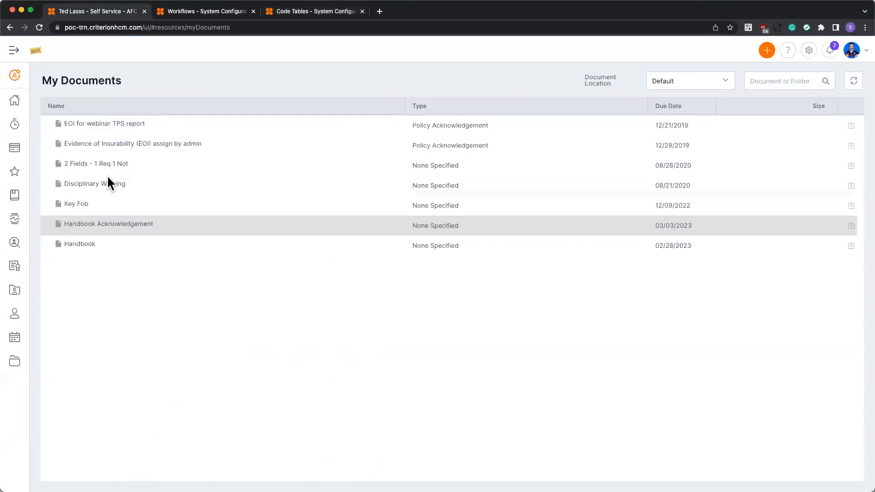
click(664, 81)
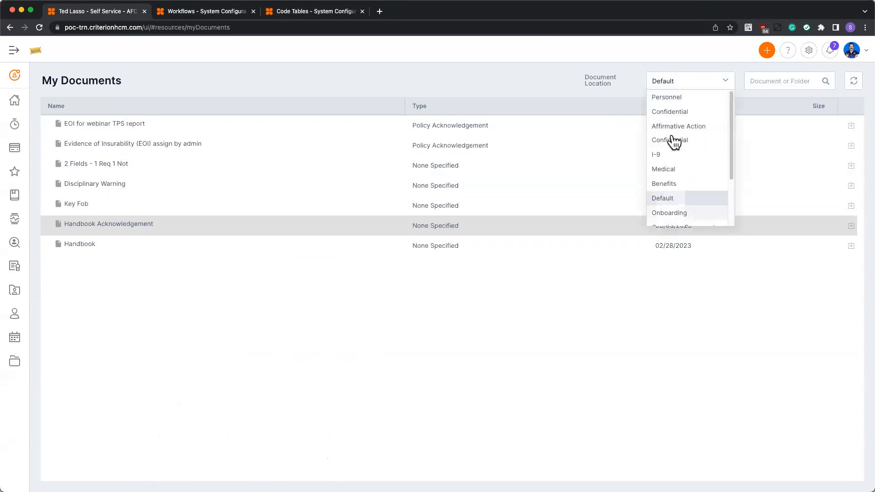
Close the workflow track, discard unsaved workflow changes, and expand the document locations in the Assistant Manager's employee record.
click(211, 11)
click(801, 443)
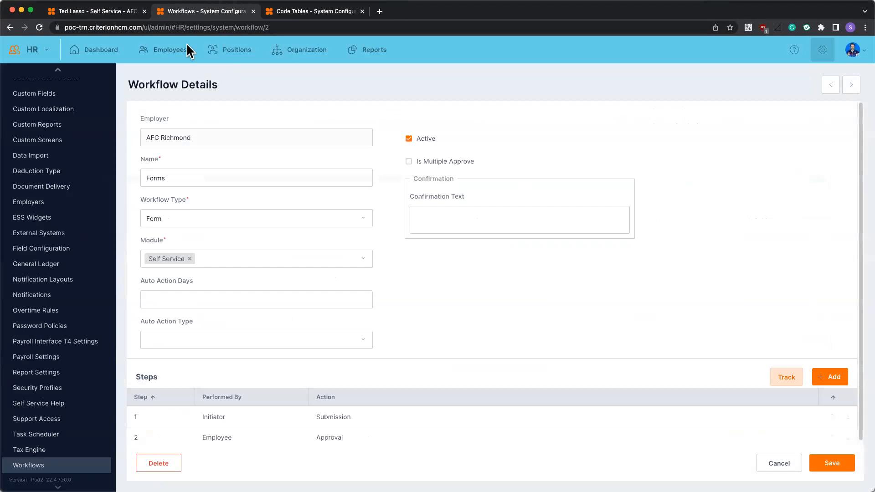
click(159, 56)
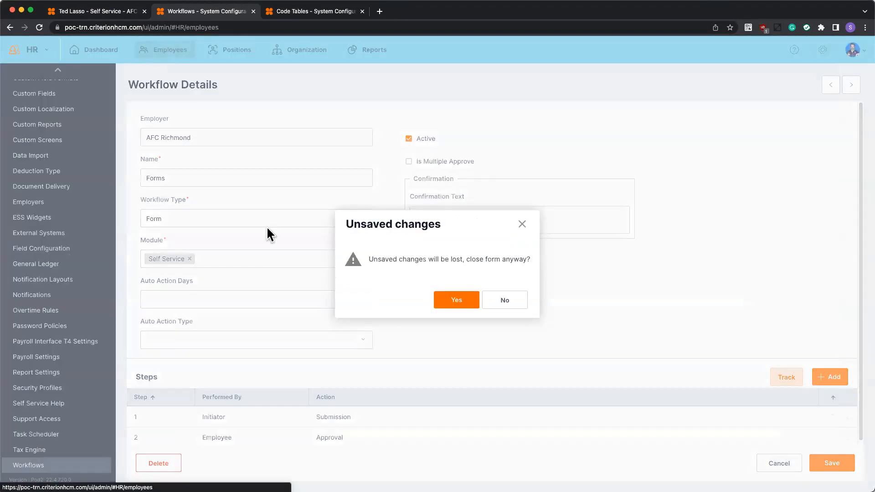
click(465, 304)
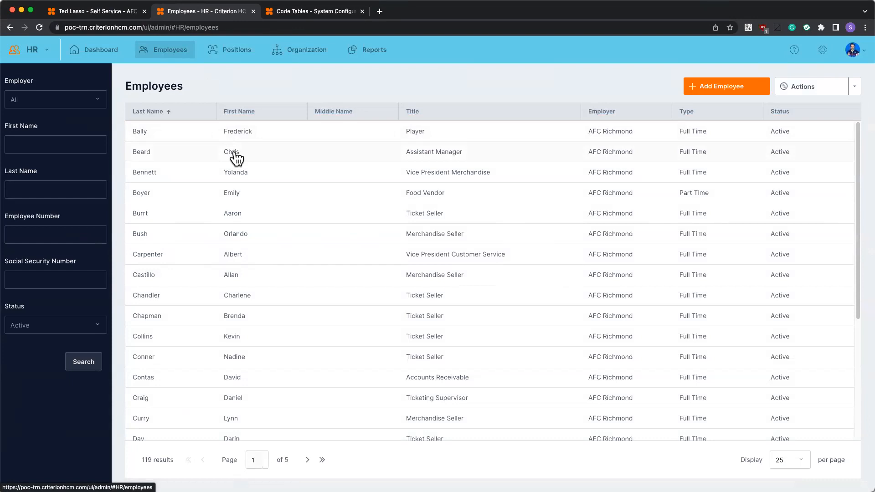
click(236, 157)
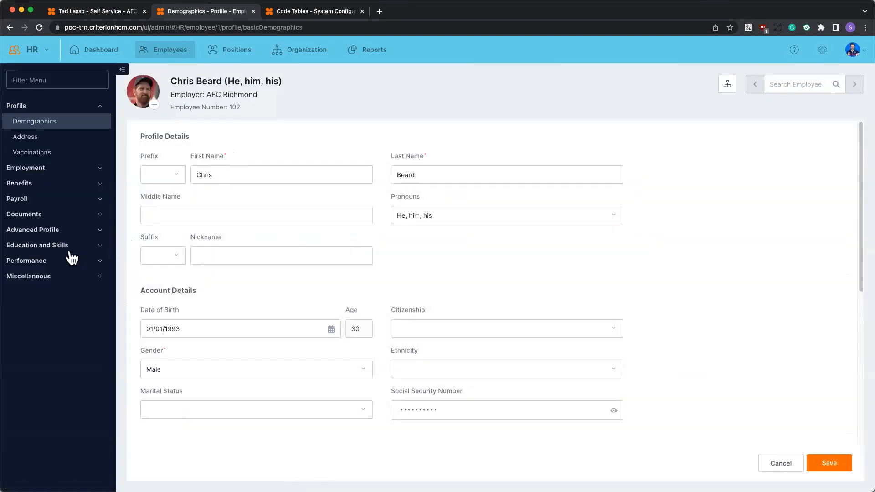
click(43, 216)
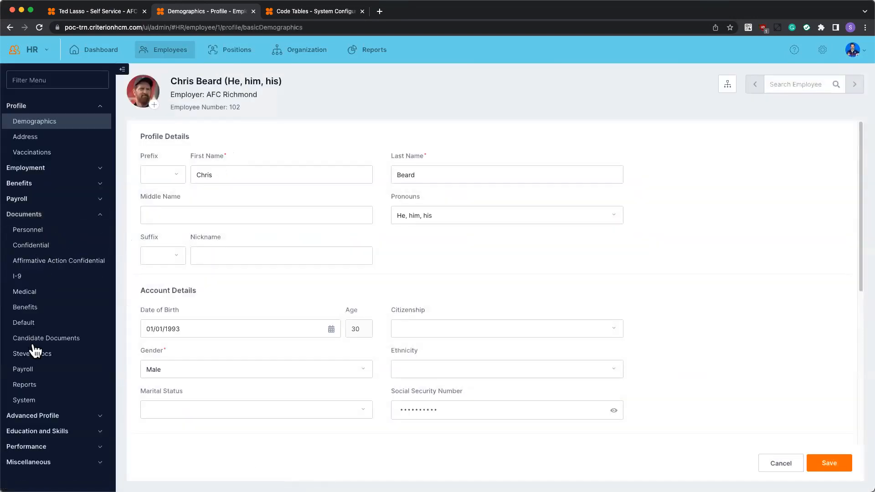
Compare the Document Location Type codes with the employee's document locations, widening the Code and Description columns to read them fully.
click(290, 11)
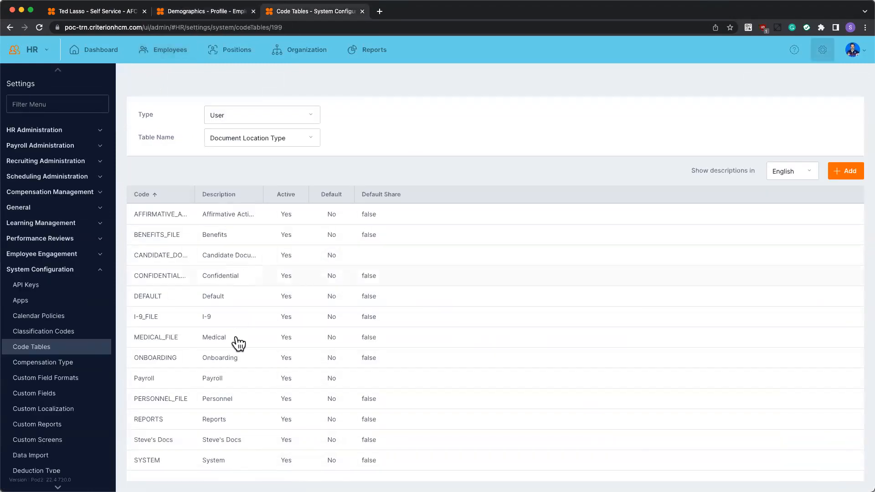
drag(195, 196, 235, 195)
click(207, 12)
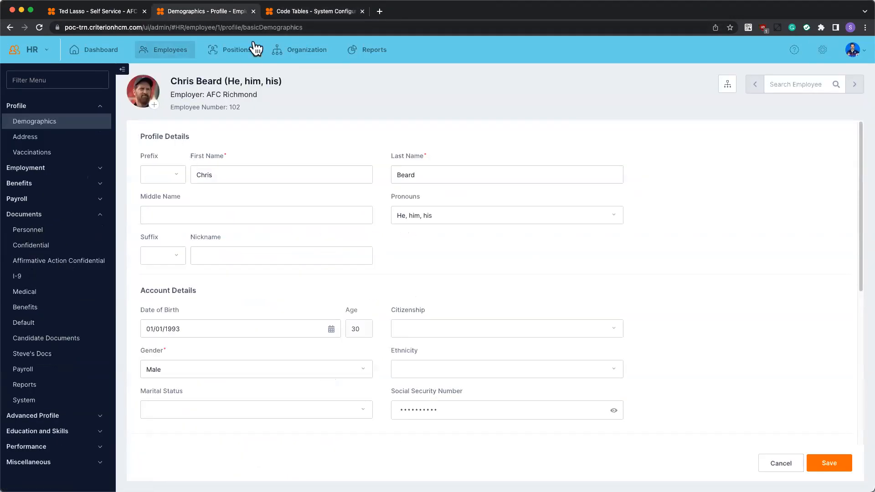
click(306, 14)
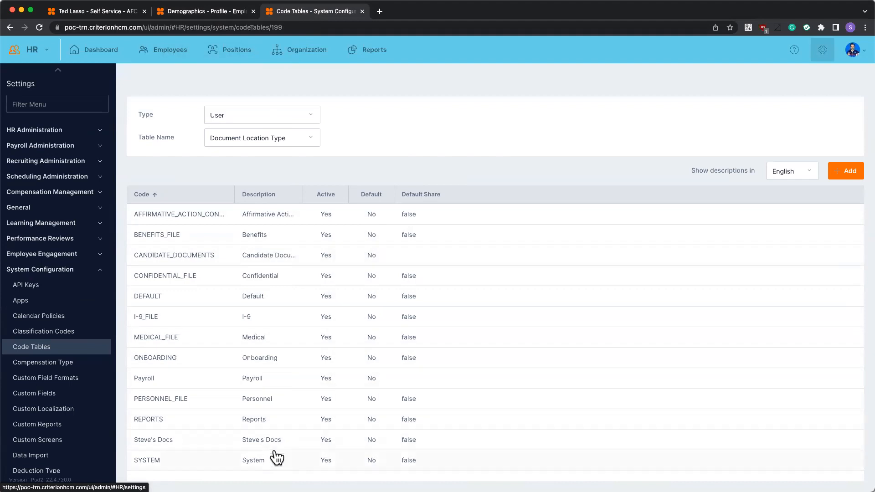
drag(302, 194, 345, 192)
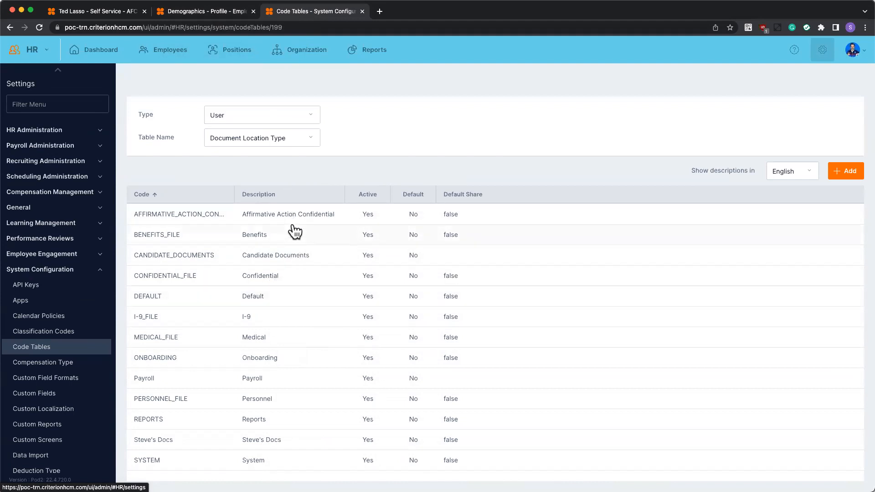
Edit the DEFAULT location code, mark it as the default, set its description to Default Documents, and check the available description languages.
click(278, 304)
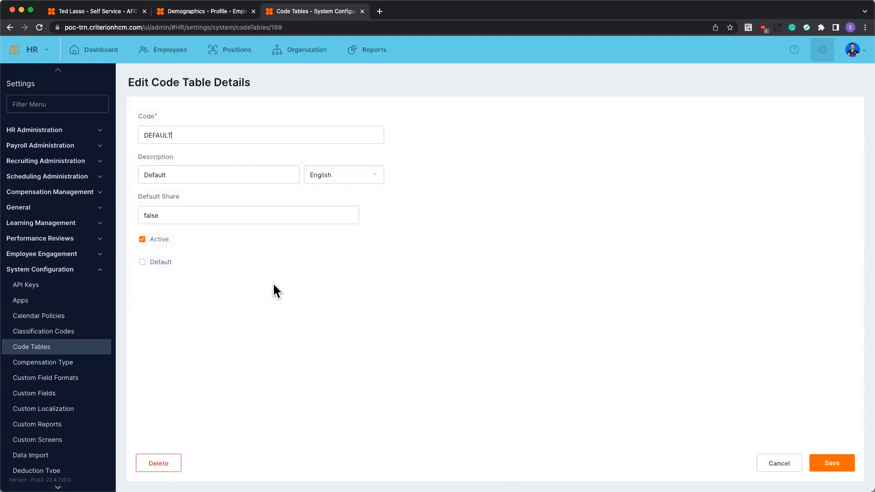
click(167, 263)
click(833, 465)
click(196, 12)
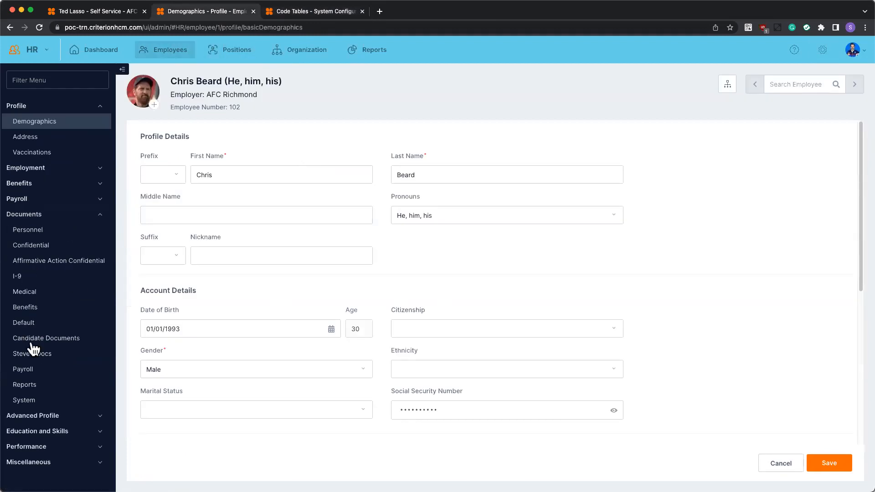
click(324, 12)
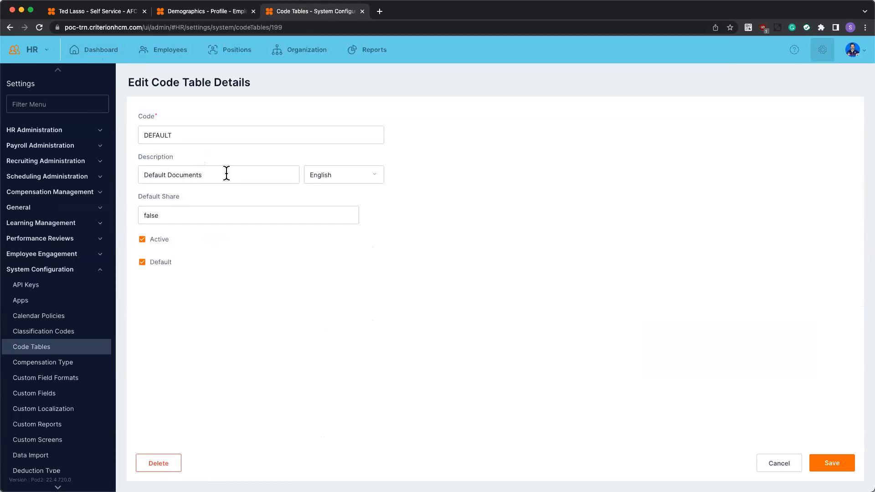
click(336, 175)
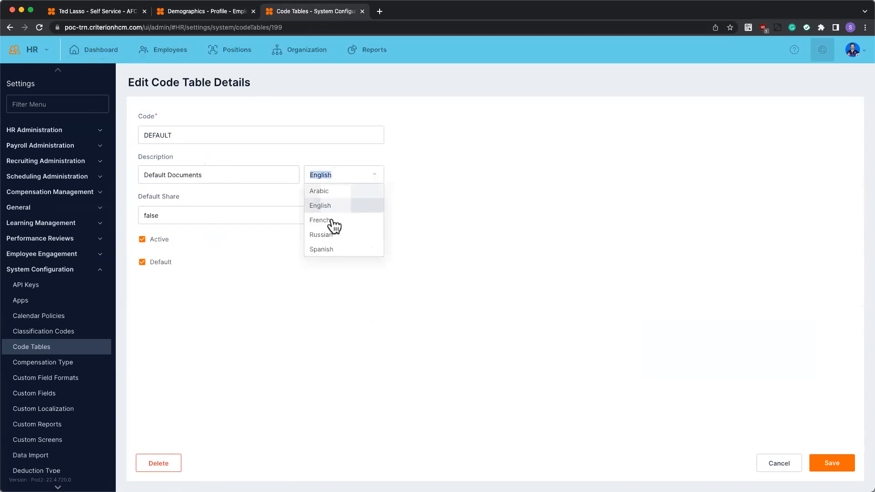
click(430, 207)
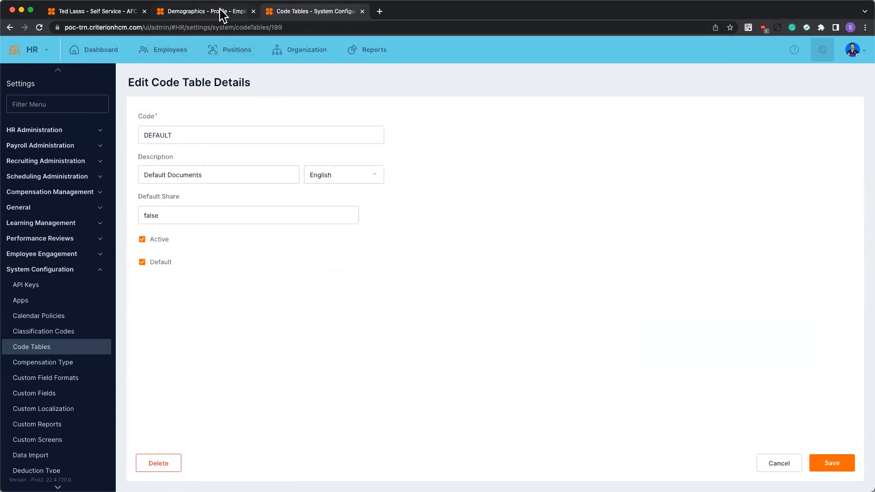
View the employee's Default documents for reference, then save the changes to the DEFAULT location code.
click(192, 13)
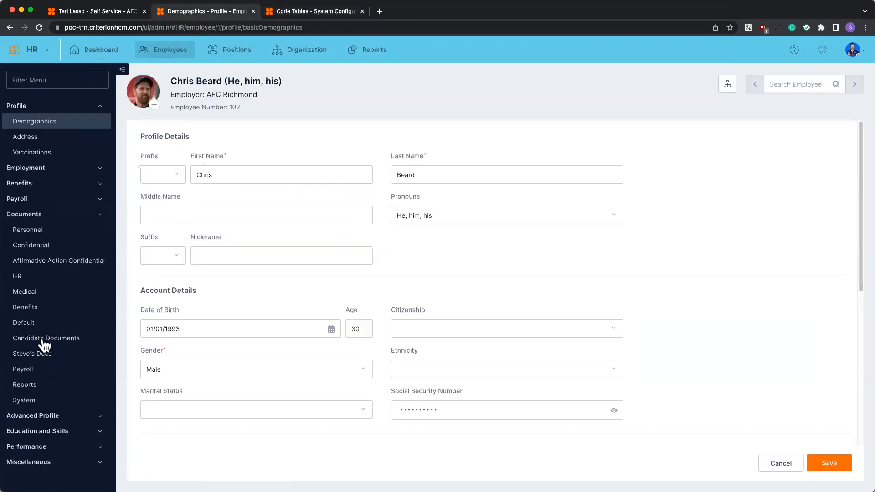
click(25, 322)
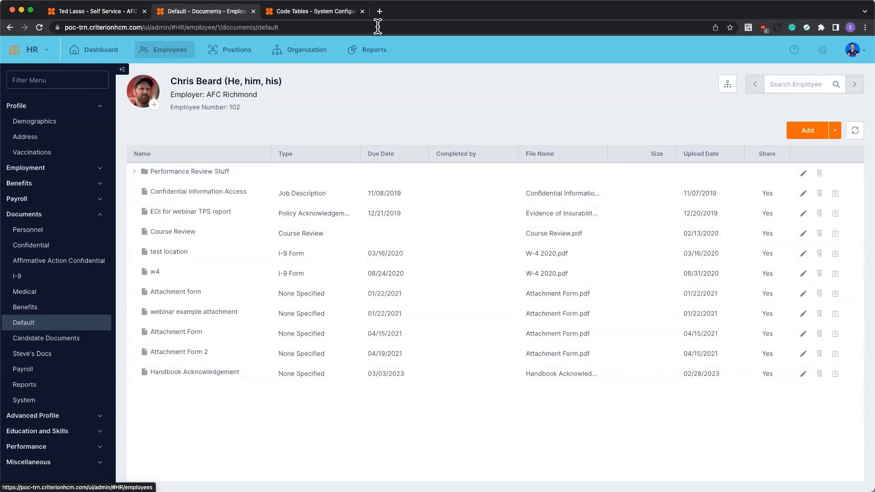
click(319, 14)
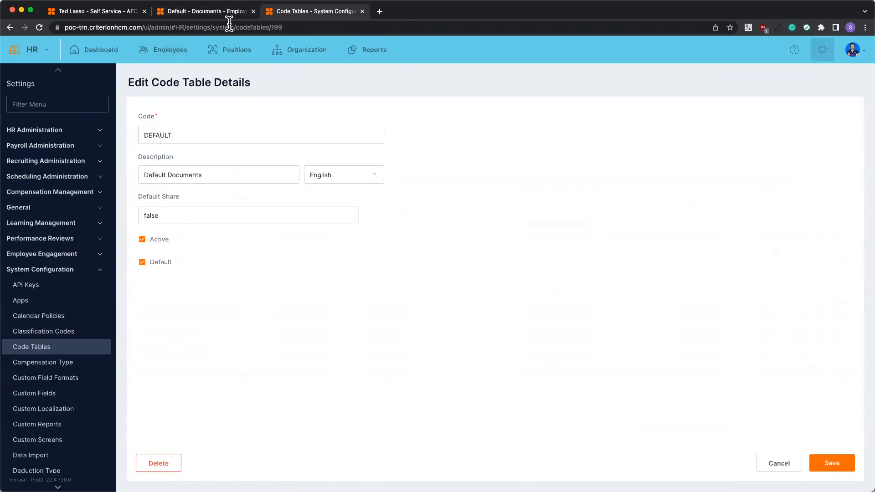
click(210, 11)
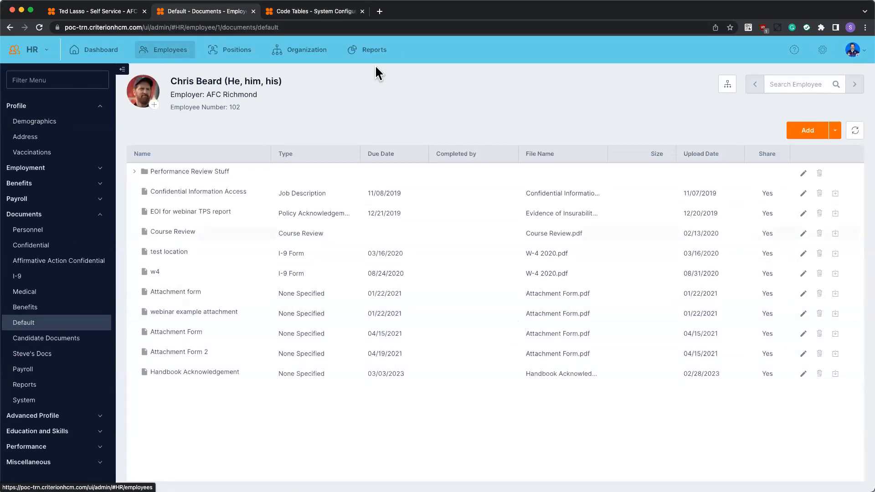
click(311, 14)
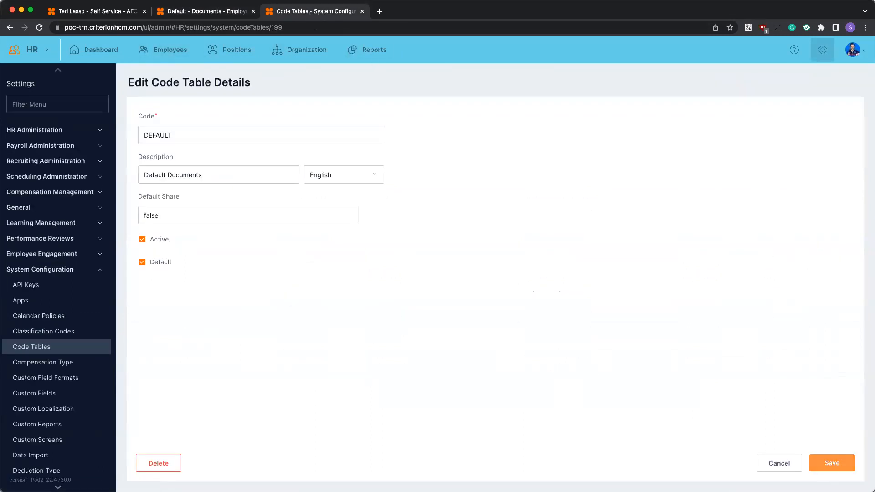
click(828, 467)
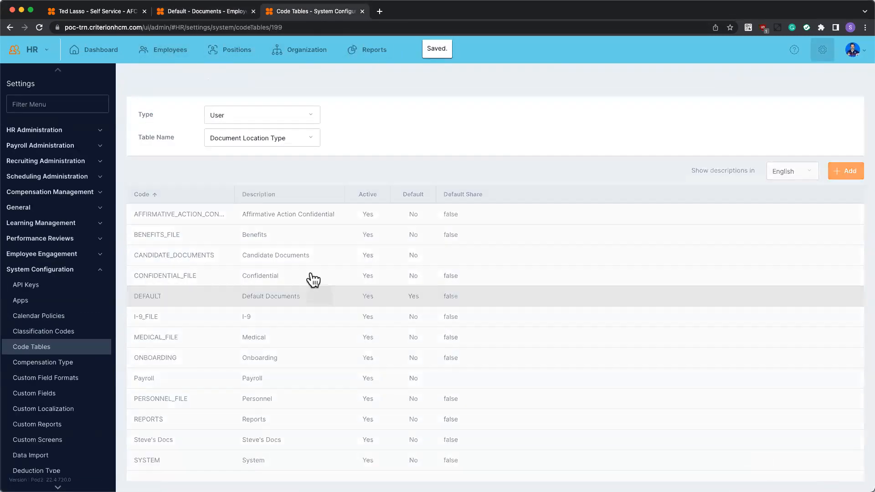
Switch to the Document Type code table and review which document types have a Document Location Code.
click(302, 141)
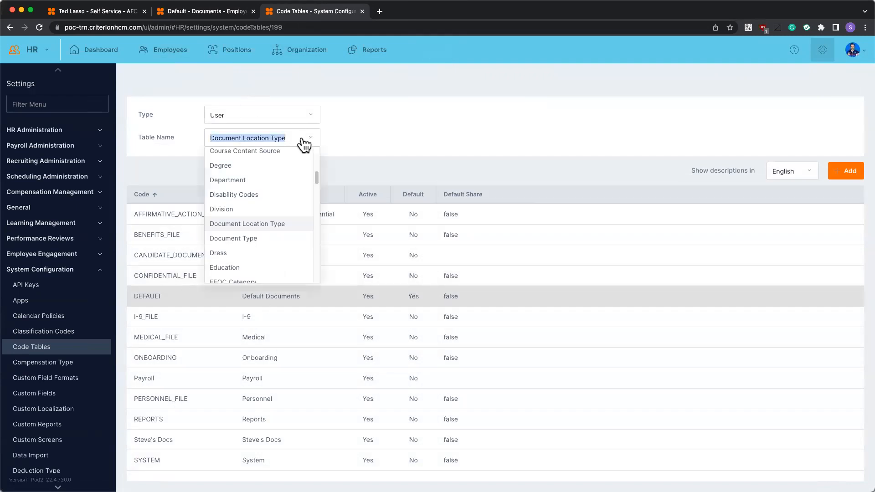
click(250, 239)
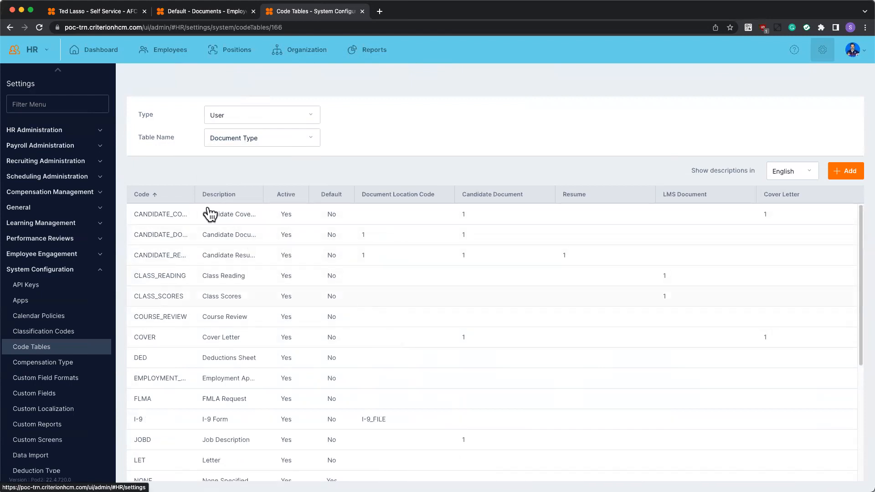
scroll(219, 330, down, 4)
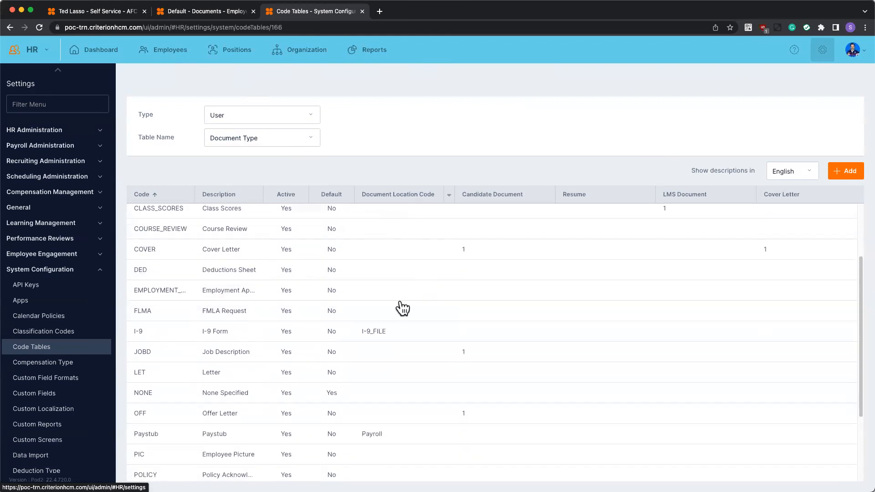
scroll(403, 313, down, 5)
scroll(399, 307, up, 1)
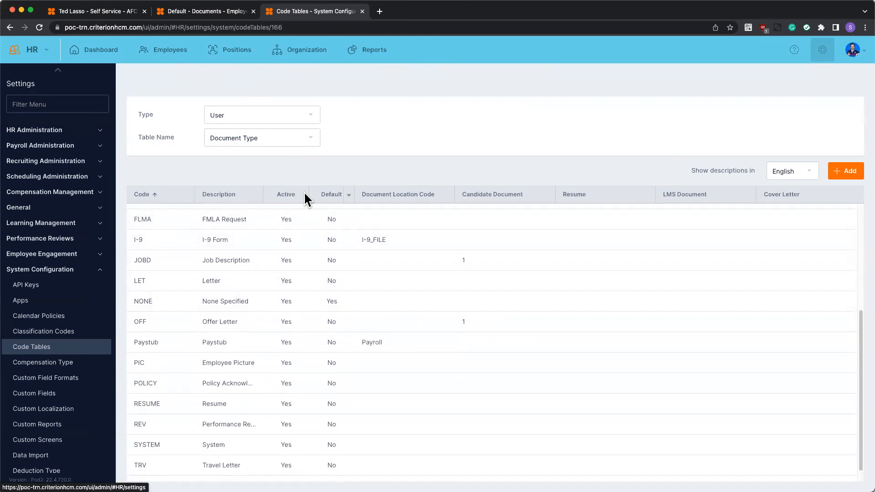
Copy the CONFIDENTIAL_FILE code from its entry in the Document Location Type table, leaving the entry unedited.
click(247, 138)
click(258, 226)
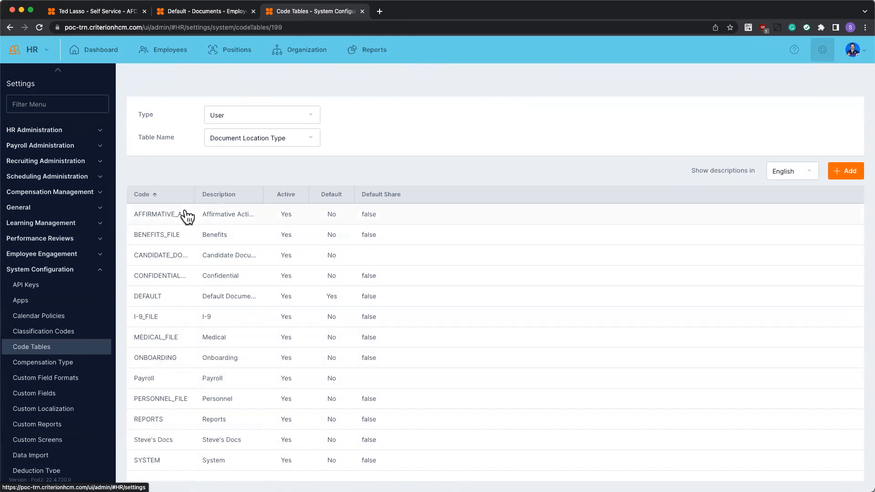
click(170, 277)
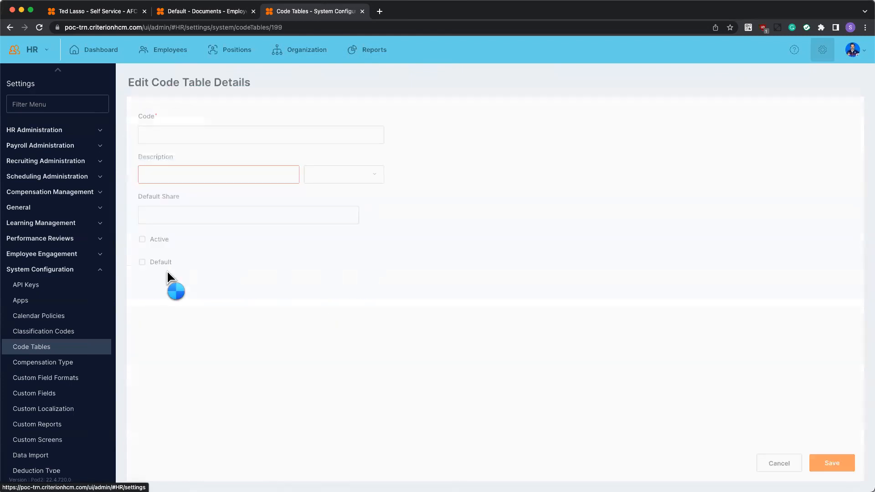
double_click(232, 135)
key(super+c)
click(783, 464)
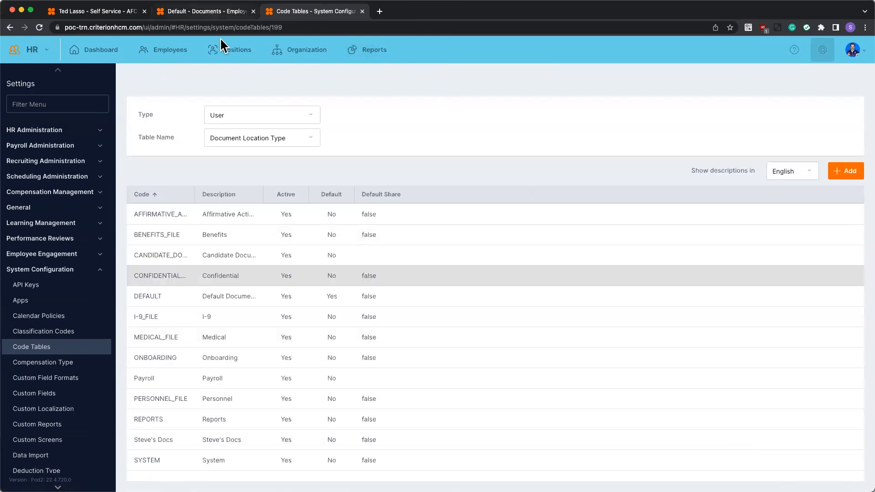
In the Document Type table, set the POLICY entry's Document Location Code to CONFIDENTIAL_FILE and save it.
click(257, 140)
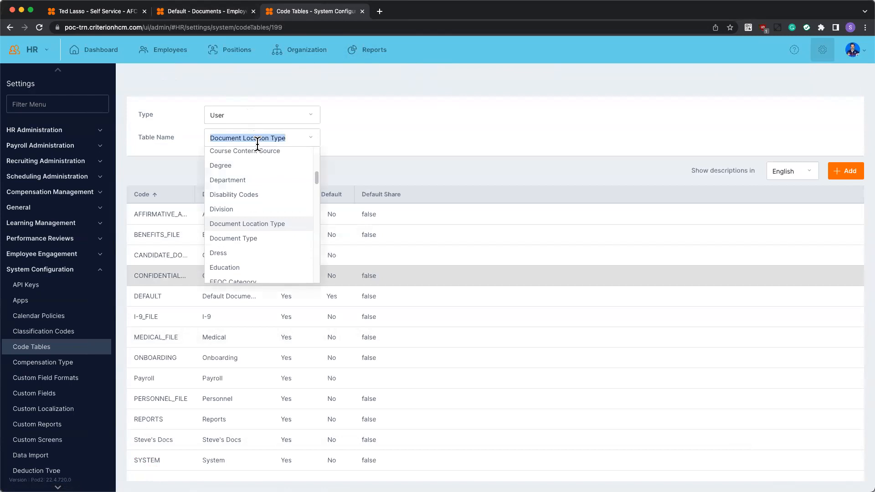
click(263, 239)
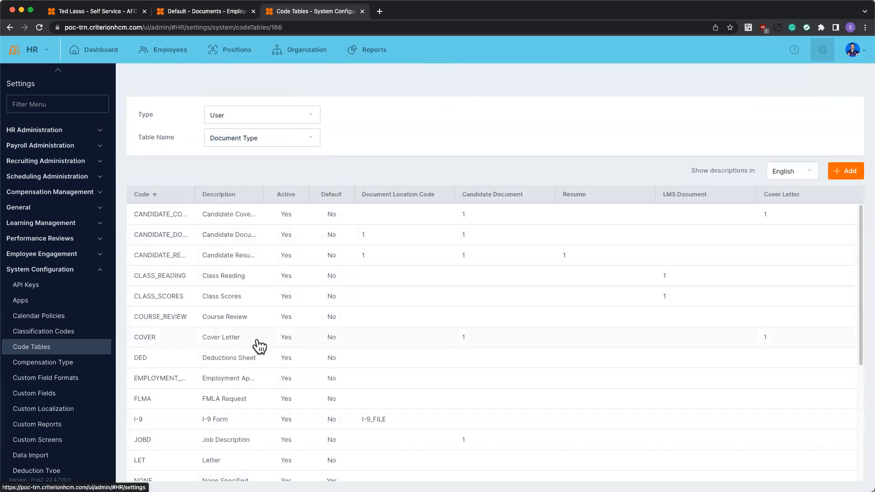
scroll(263, 347, down, 4)
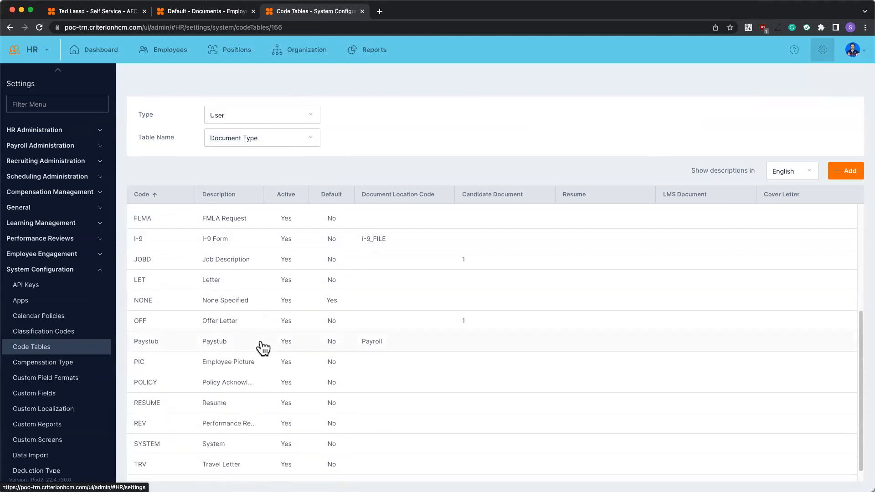
scroll(263, 352, down, 1)
click(248, 369)
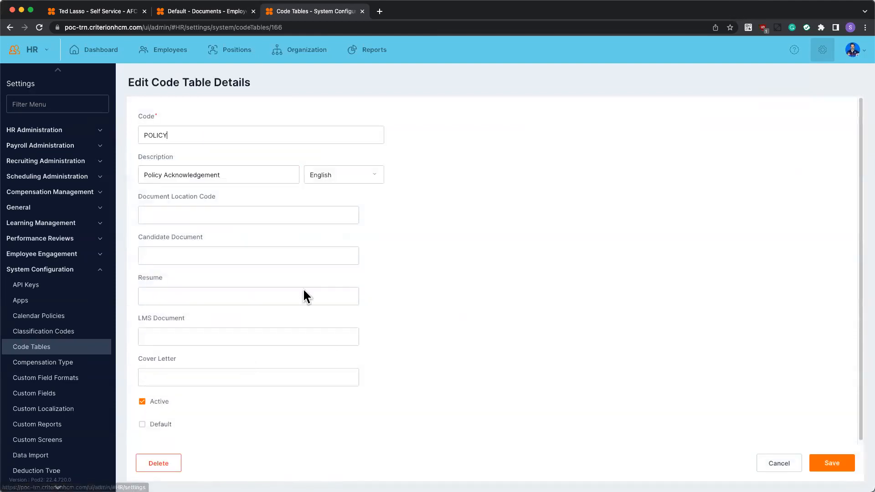
key(super+v)
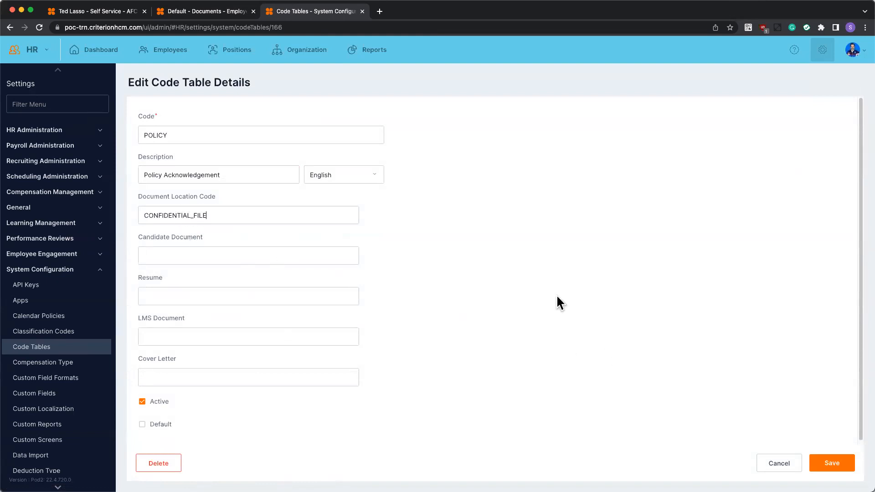
click(836, 464)
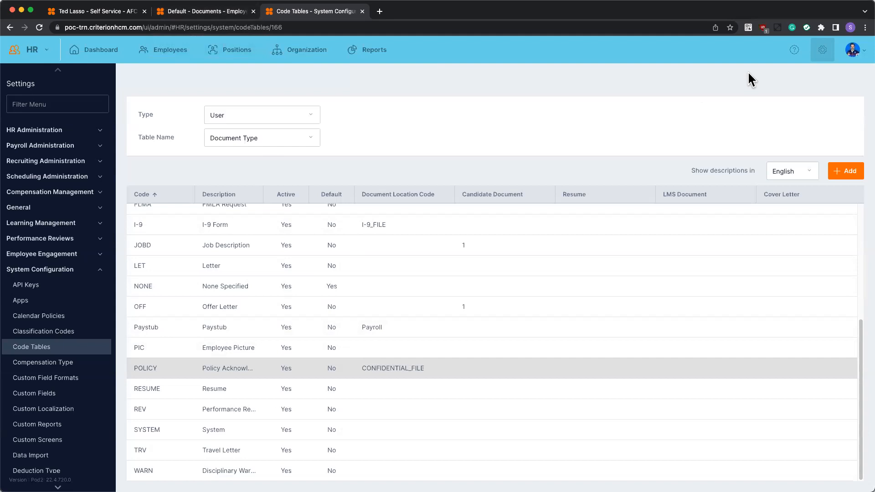
View the Help Center article on Code Tables and close the help.
click(795, 50)
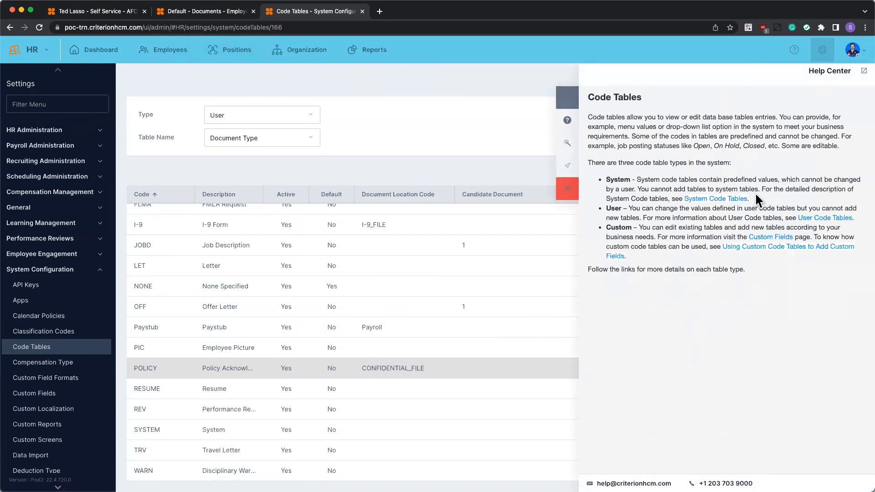
click(575, 196)
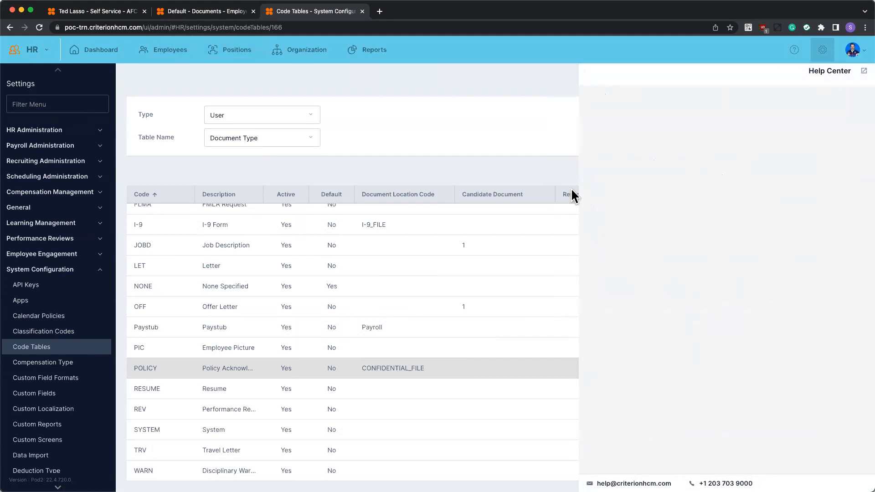